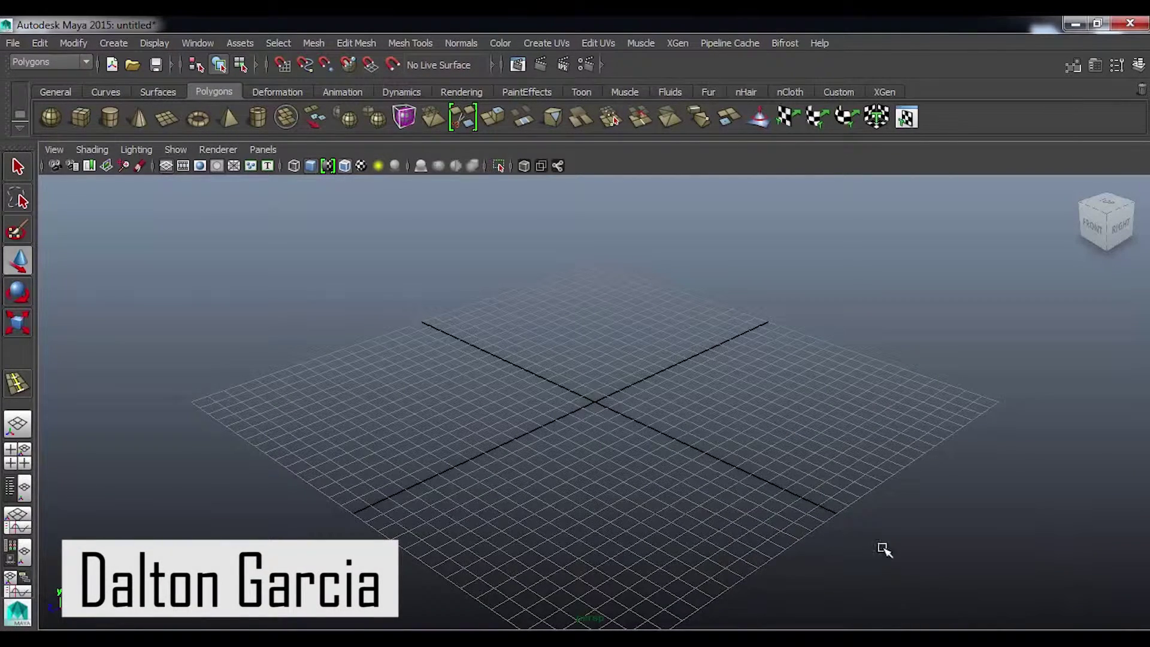
Tumble and zoom the perspective view to survey the empty grid.
middle_click_drag(558, 402, 686, 444, "alt")
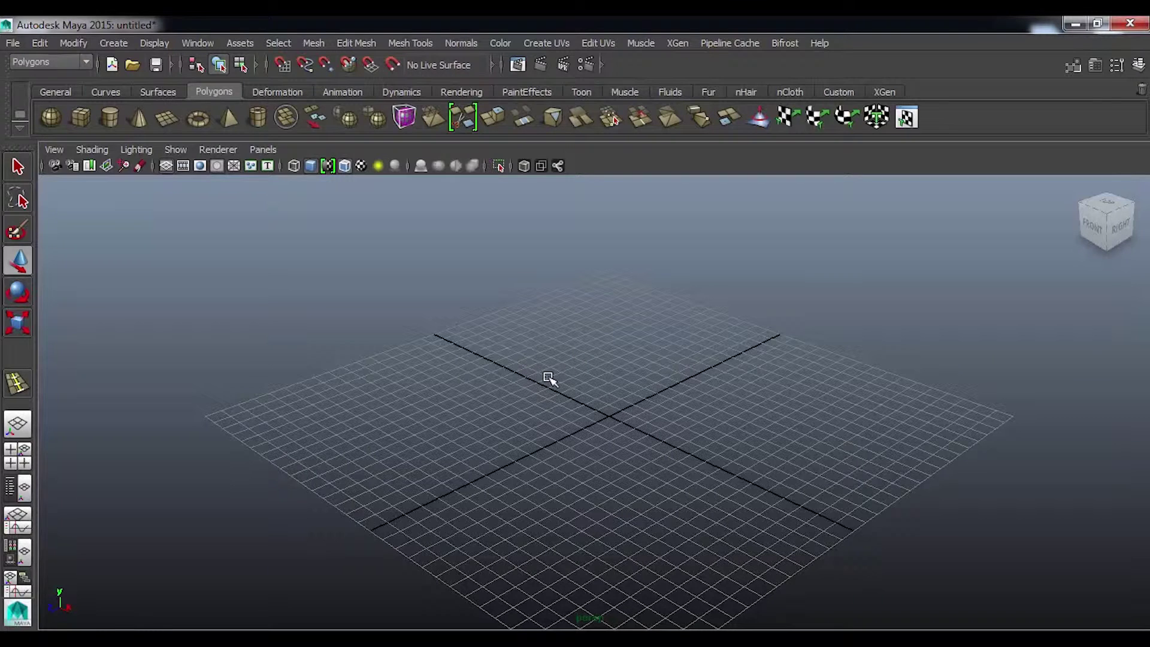
left_click_drag(554, 400, 570, 378, "alt")
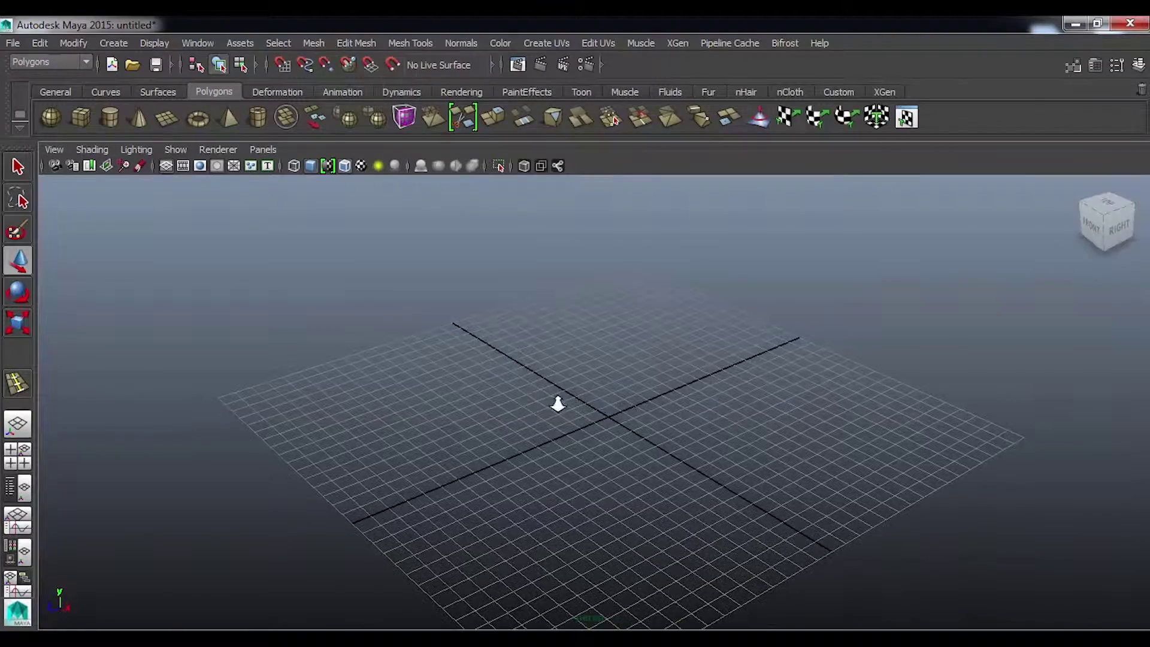
scroll(557, 403, "up", 5)
scroll(480, 429, "down", 5)
mouse_move(480, 429)
left_mouse_down("alt")
mouse_move(593, 421)
mouse_move(598, 380)
mouse_move(589, 387)
left_mouse_up("alt")
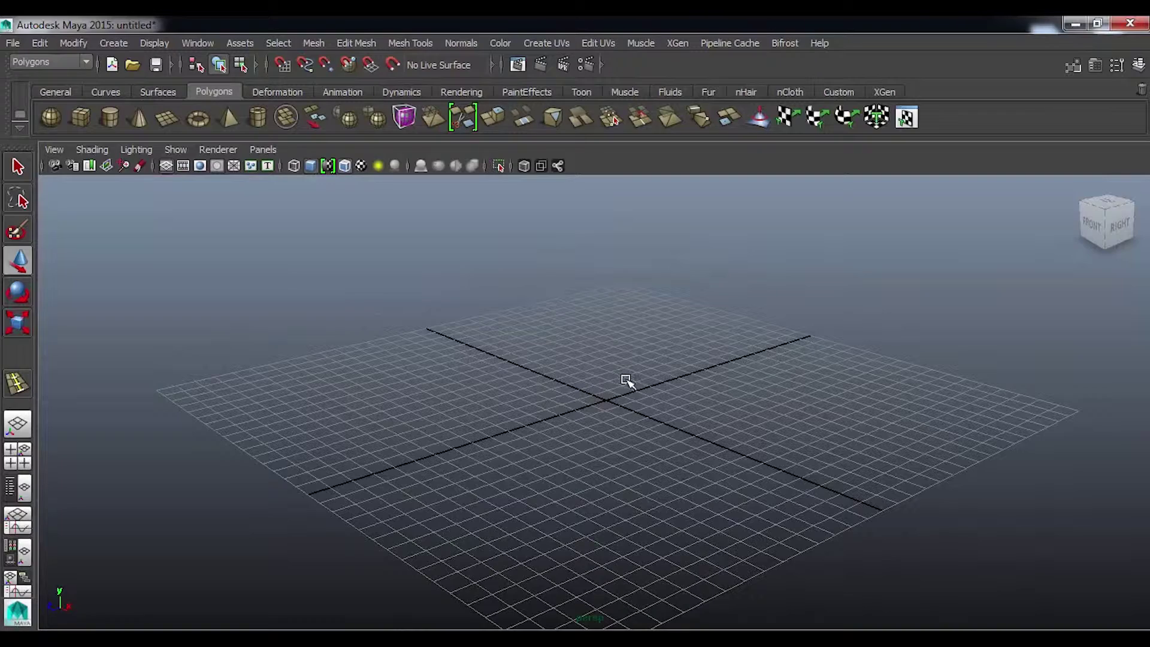
mouse_move(593, 393)
left_mouse_down("alt")
mouse_move(557, 452)
mouse_move(545, 437)
mouse_move(582, 444)
left_mouse_up("alt")
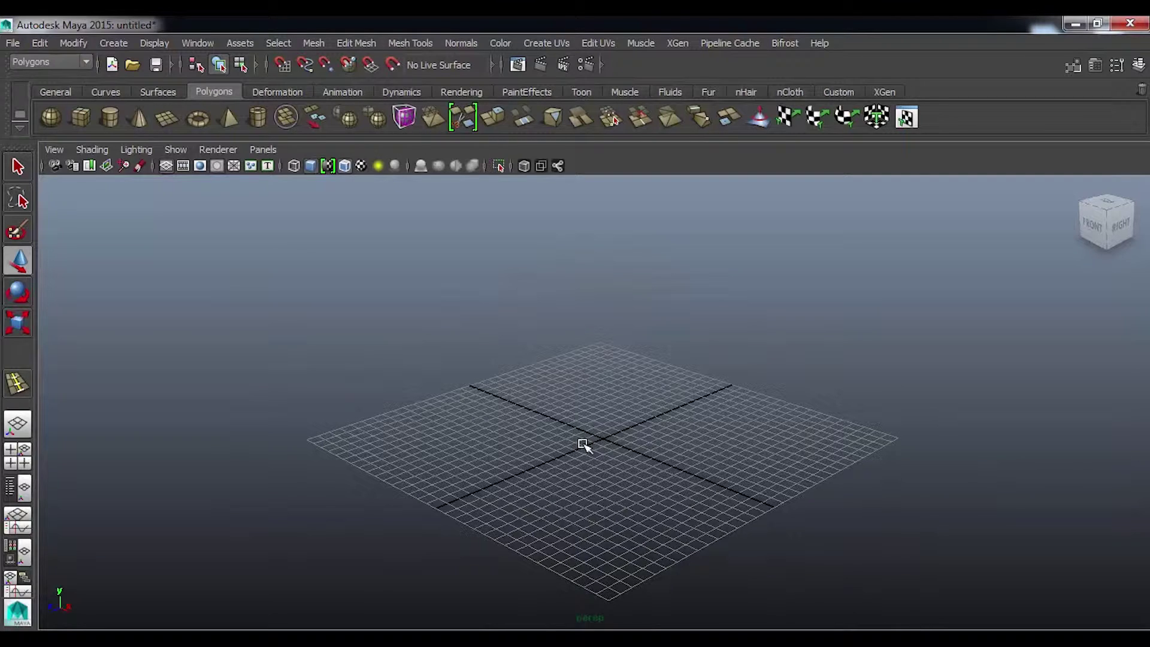
scroll(584, 432, "up", 1)
scroll(778, 427, "up", 2)
scroll(659, 456, "up", 2)
scroll(618, 474, "up", 1)
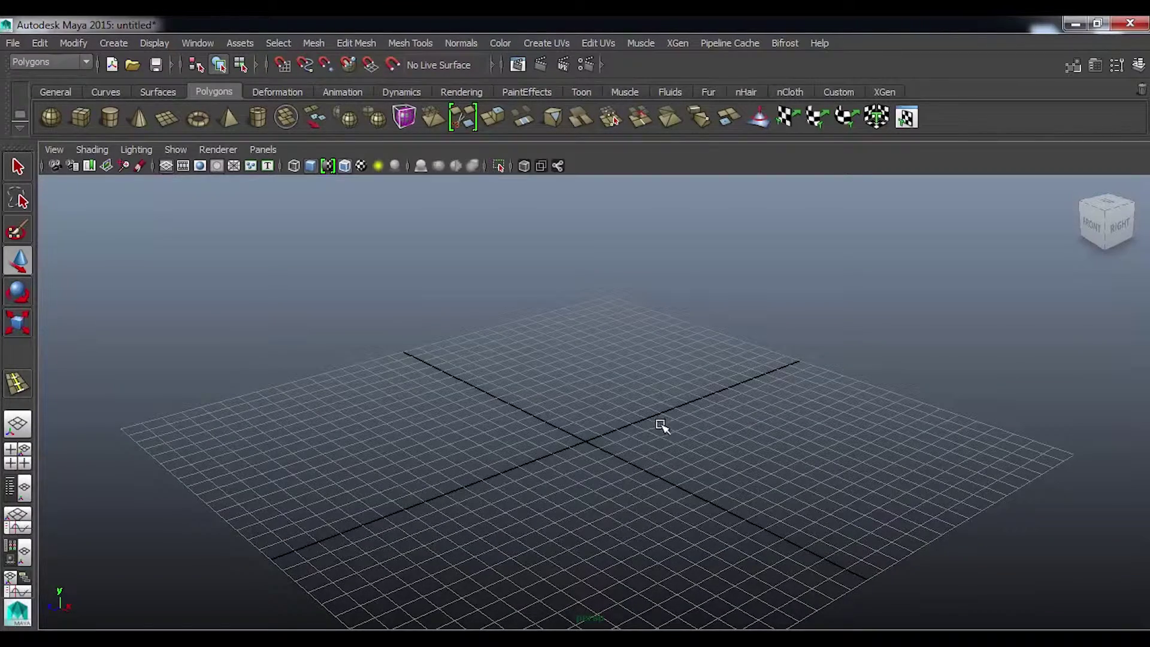
scroll(606, 419, "down", 1)
scroll(637, 429, "down", 1)
scroll(570, 419, "down", 1)
scroll(532, 484, "down", 1)
Start interactive Poly Cube creation near the grid origin from a higher view.
mouse_move(689, 479)
left_mouse_down("alt")
mouse_move(611, 469)
mouse_move(581, 452)
mouse_move(593, 438)
left_mouse_up("alt")
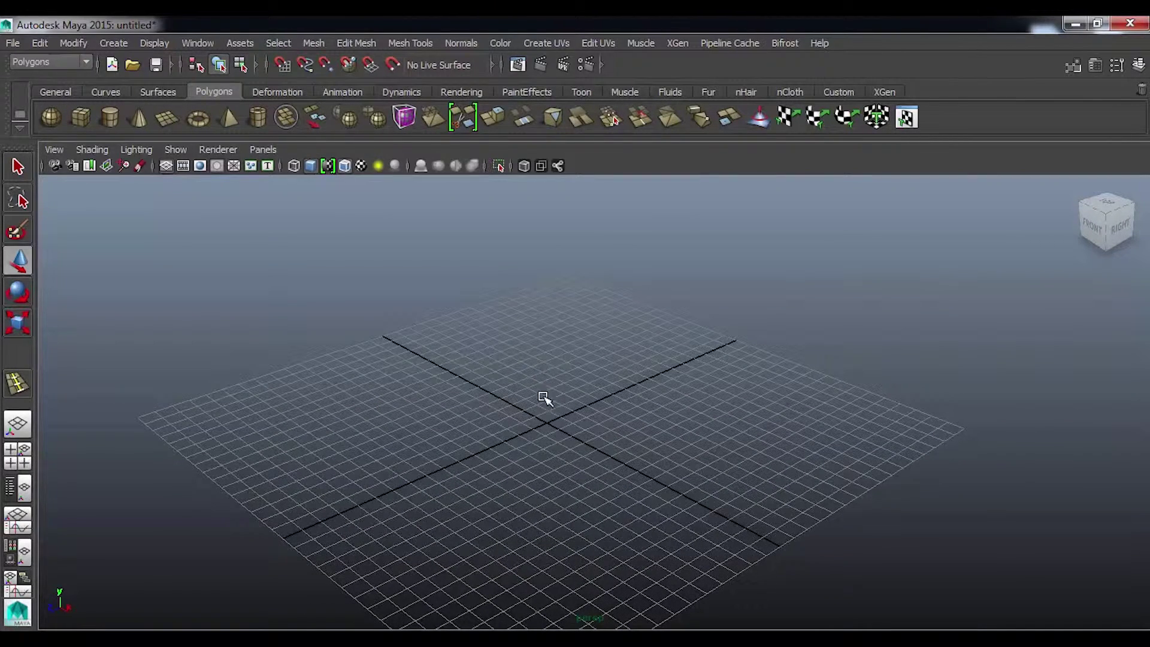
right_click_drag(552, 390, 538, 431, "shift")
mouse_move(560, 419)
left_mouse_down("alt")
mouse_move(571, 452)
mouse_move(470, 444)
mouse_move(545, 417)
left_mouse_up("alt")
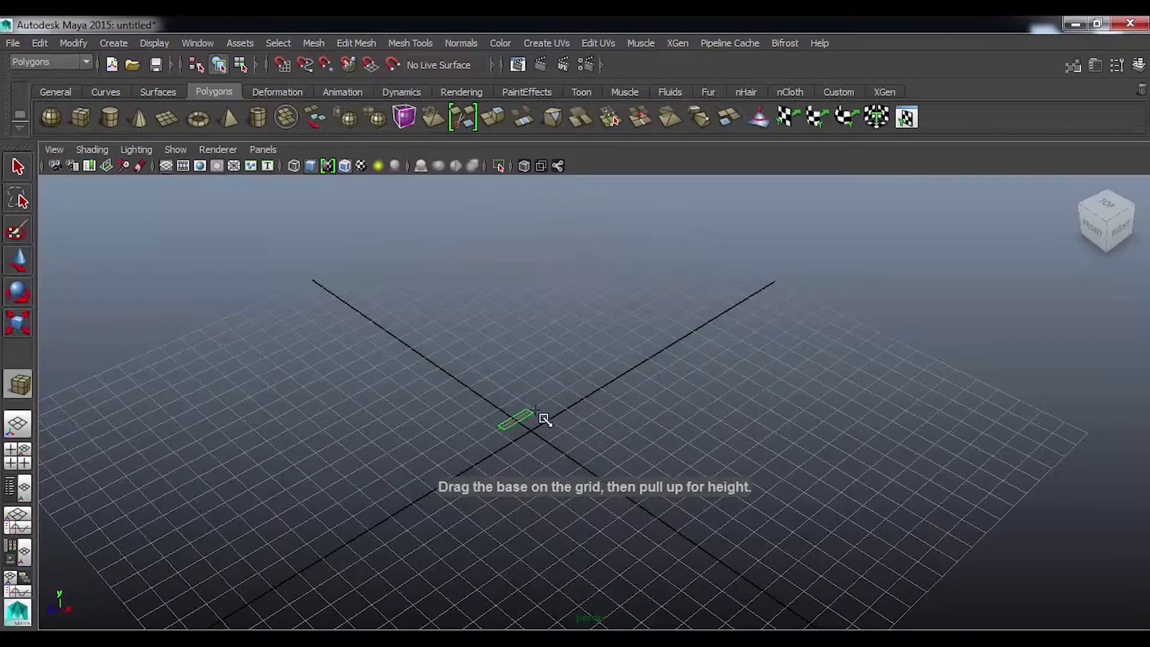
Drag out a poly cube and expand its polyCube2 inputs in the Channel Box.
mouse_move(546, 419)
left_mouse_down()
mouse_move(542, 360)
mouse_move(531, 411)
mouse_move(558, 378)
left_mouse_up()
left_click(1139, 65)
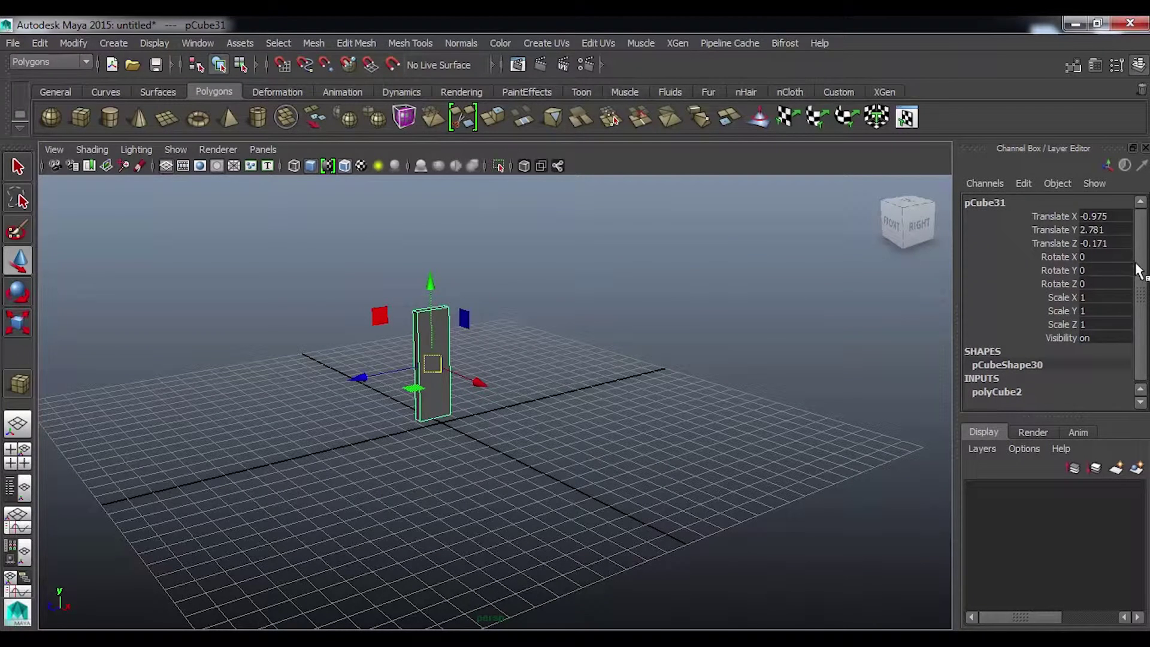
scroll(1139, 330, "down", 1)
left_click(997, 390)
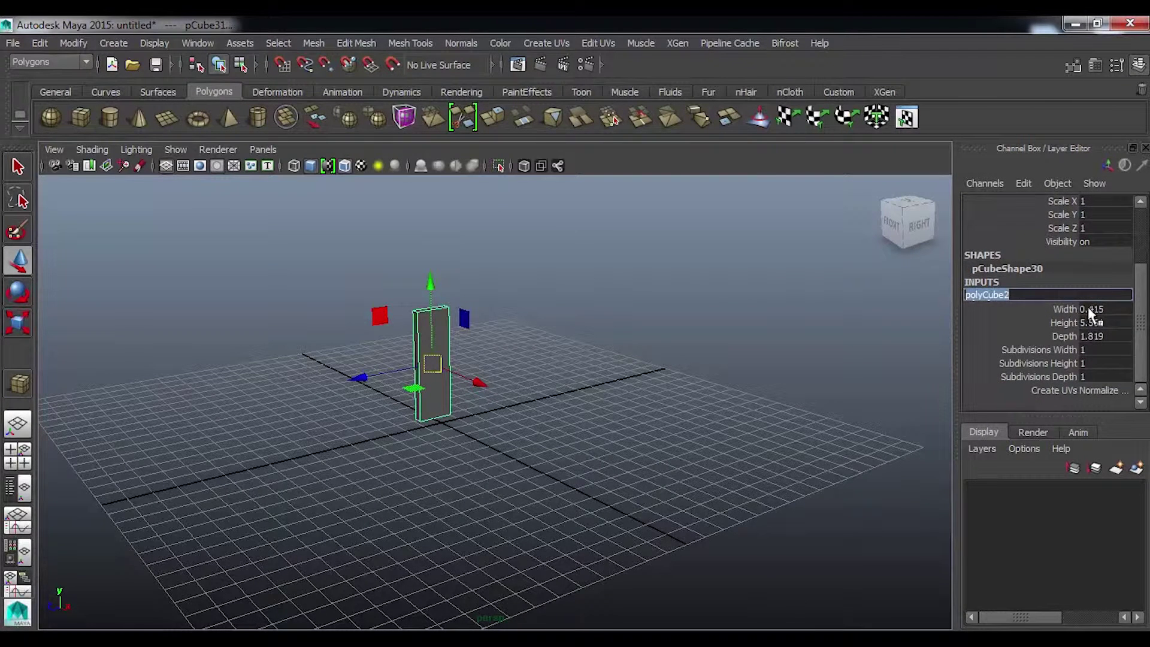
Set the cube to Width 0.8, Height 9.5 and Depth 1.4, then deselect it.
left_click(1108, 309)
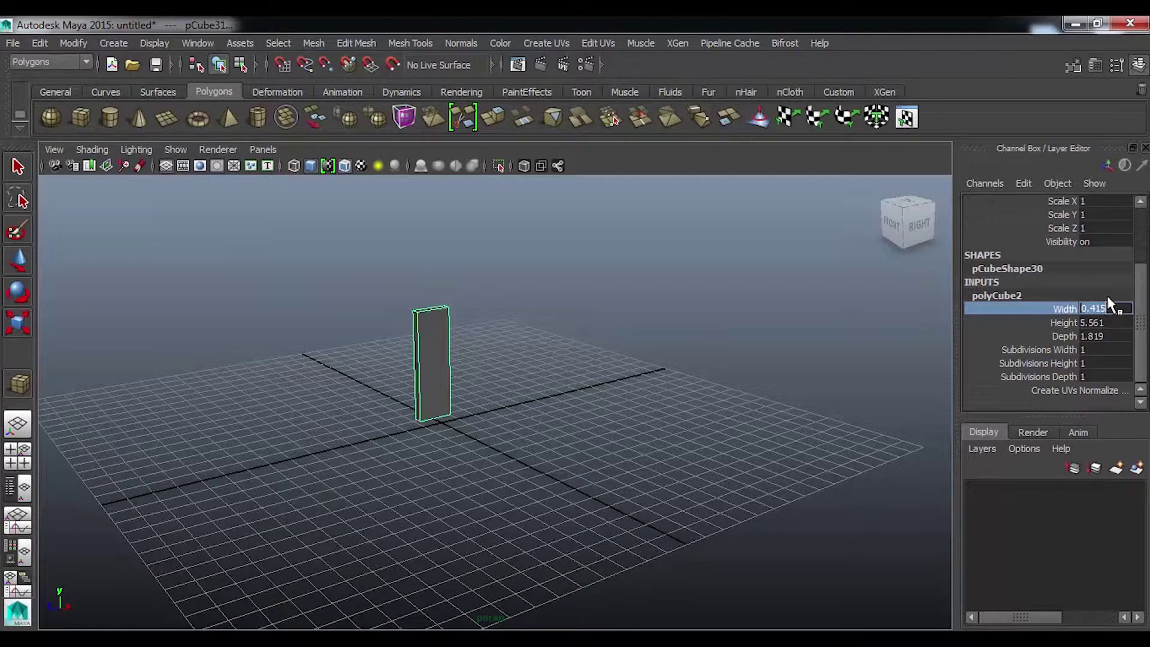
type(".8")
key("Return")
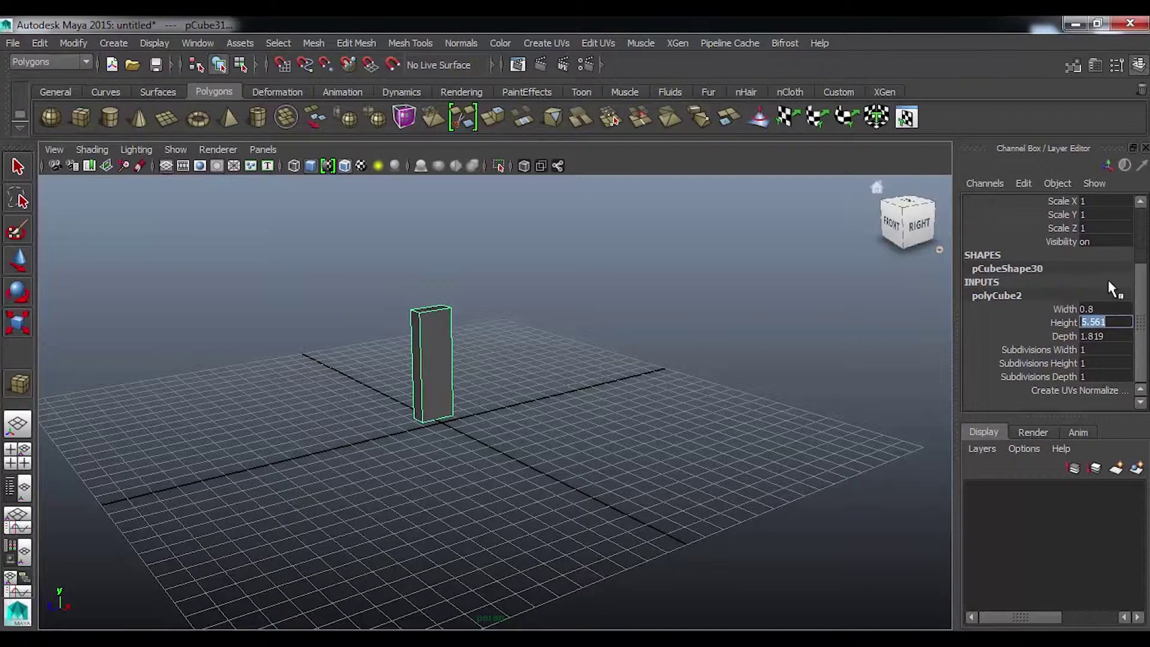
type("9")
key("Tab")
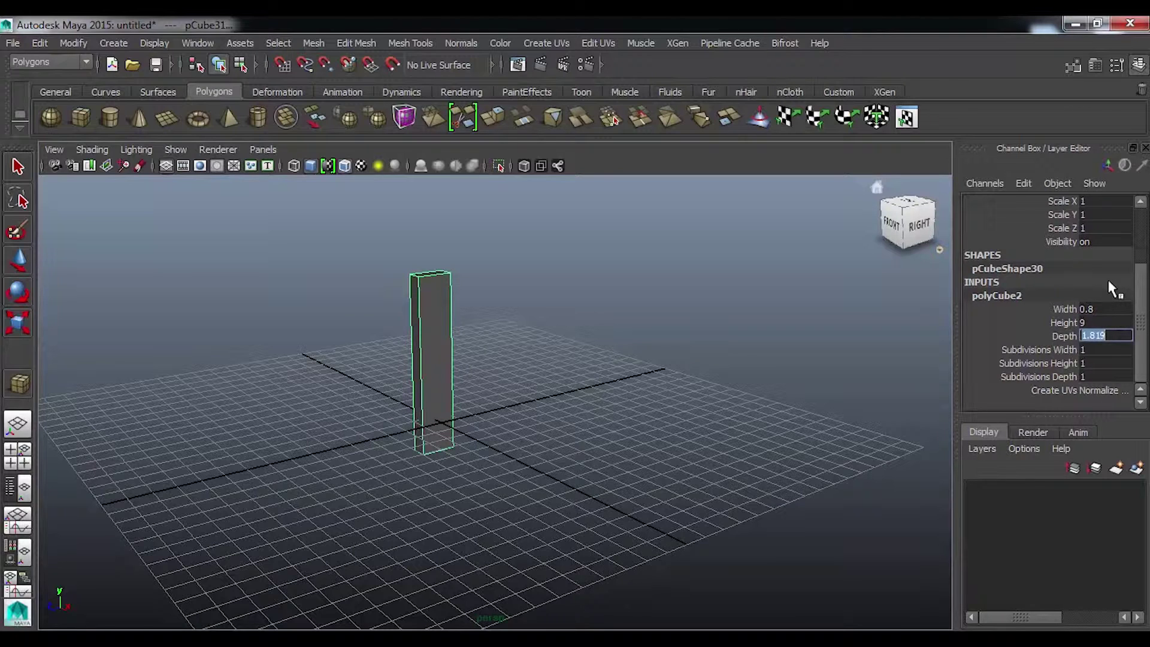
key("shift+Tab")
type(".5")
key("Tab")
type("1.4")
key("Return")
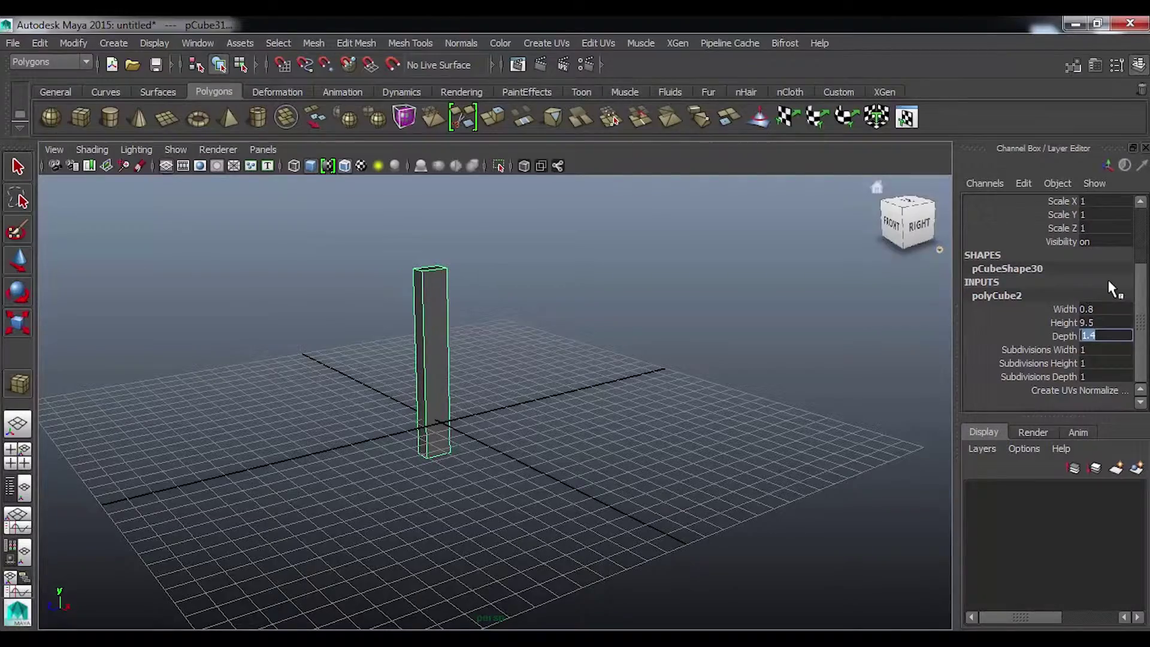
left_click(492, 291)
Select the box and raise it along Y with the Move tool.
left_click_drag(514, 372, 488, 354, "alt")
mouse_move(491, 314)
left_mouse_down("alt")
mouse_move(596, 379)
mouse_move(495, 354)
left_mouse_up("alt")
mouse_move(545, 393)
left_mouse_down("alt")
mouse_move(560, 393)
mouse_move(549, 421)
mouse_move(521, 377)
left_mouse_up("alt")
left_click(455, 359)
left_click_drag(447, 275, 444, 210)
left_click_drag(488, 252, 608, 336, "alt")
middle_click_drag(608, 336, 473, 565, "alt")
mouse_move(473, 565)
left_mouse_down("alt")
mouse_move(650, 405)
mouse_move(639, 411)
mouse_move(652, 415)
left_mouse_up("alt")
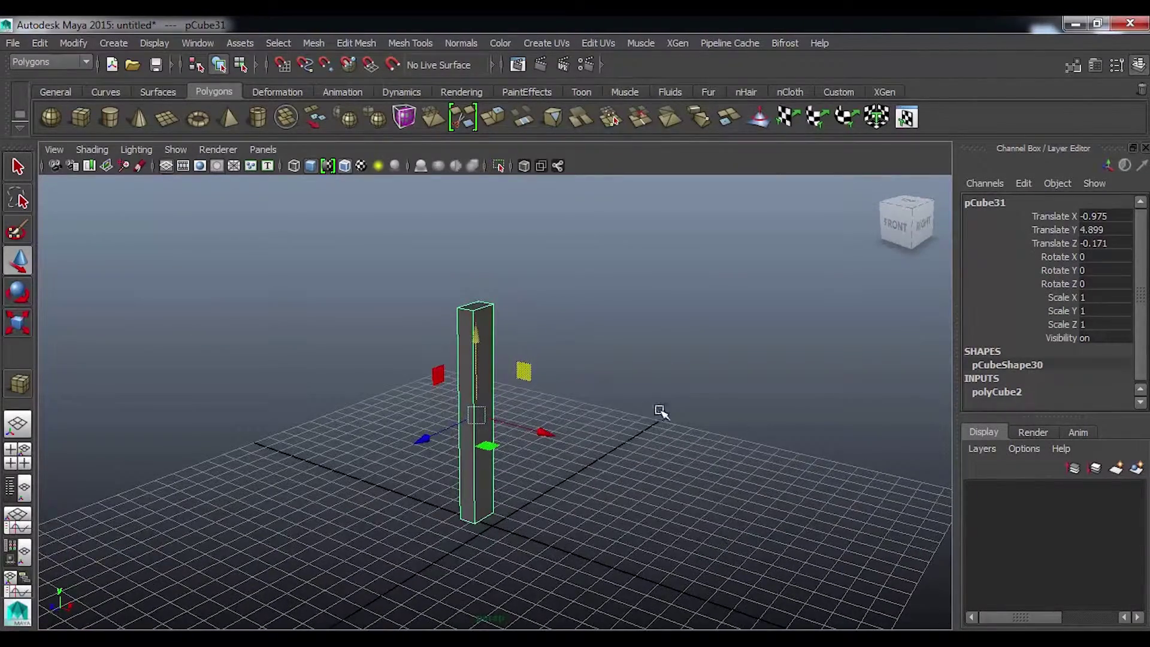
mouse_move(483, 427)
left_mouse_down("alt")
mouse_move(632, 411)
mouse_move(626, 487)
mouse_move(909, 362)
mouse_move(688, 421)
mouse_move(845, 403)
left_mouse_up("alt")
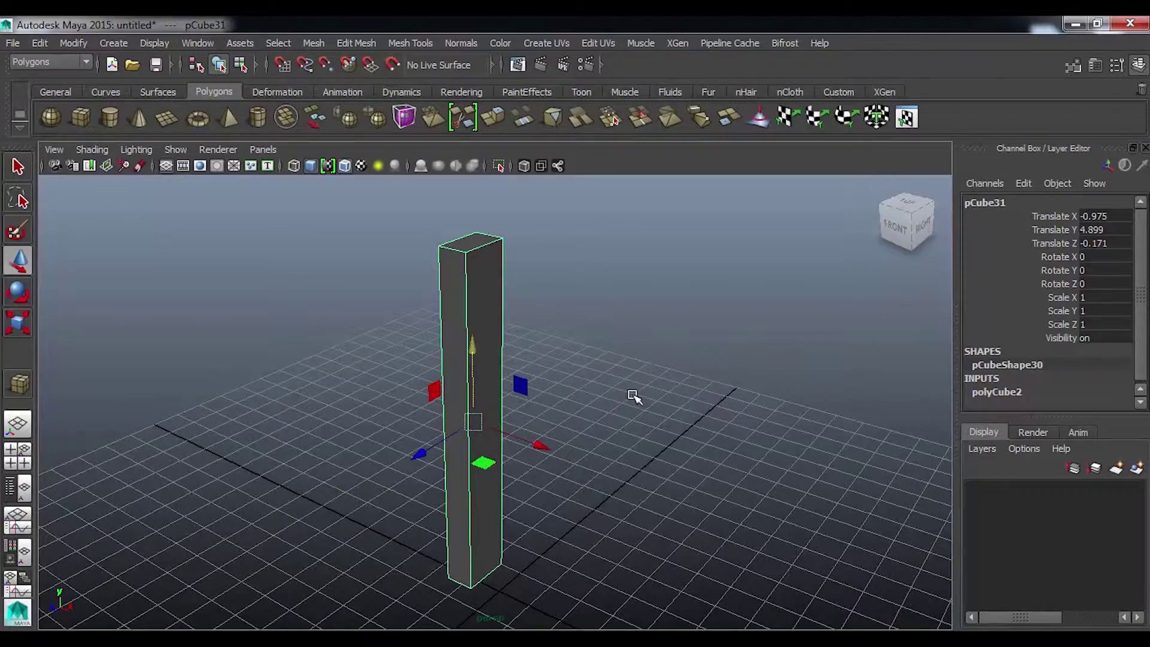
Scale the box to 0.493 in X and 1.466 in Y, then raise its base onto the grid.
key("r")
left_click_drag(543, 485, 580, 503, "alt")
left_click_drag(555, 434, 521, 431)
mouse_move(555, 470)
left_mouse_down("alt")
mouse_move(488, 477)
mouse_move(526, 430)
left_mouse_up("alt")
left_click_drag(471, 323, 515, 331)
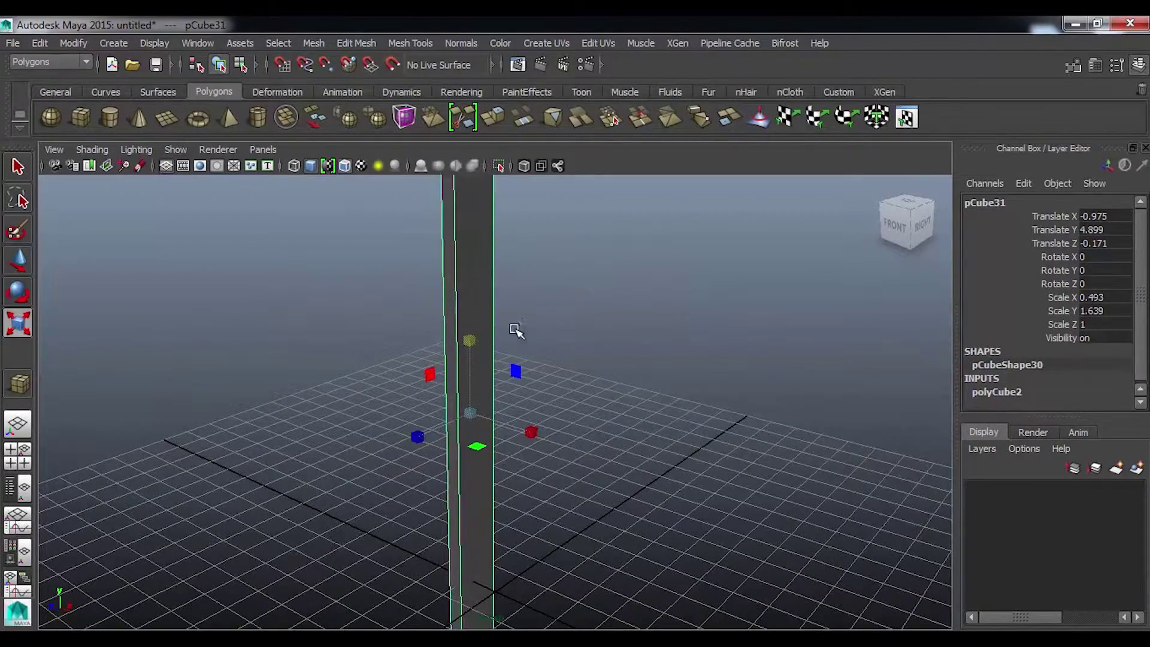
mouse_move(592, 407)
right_mouse_down("alt")
mouse_move(580, 385)
mouse_move(565, 391)
right_mouse_up("alt")
left_click_drag(477, 333, 477, 290)
key("w")
mouse_move(569, 357)
left_mouse_down("alt")
mouse_move(685, 355)
mouse_move(682, 318)
mouse_move(539, 371)
mouse_move(483, 424)
mouse_move(560, 418)
mouse_move(723, 331)
mouse_move(642, 310)
mouse_move(547, 419)
mouse_move(488, 454)
mouse_move(773, 452)
mouse_move(706, 464)
mouse_move(593, 532)
mouse_move(627, 485)
mouse_move(535, 282)
left_mouse_up("alt")
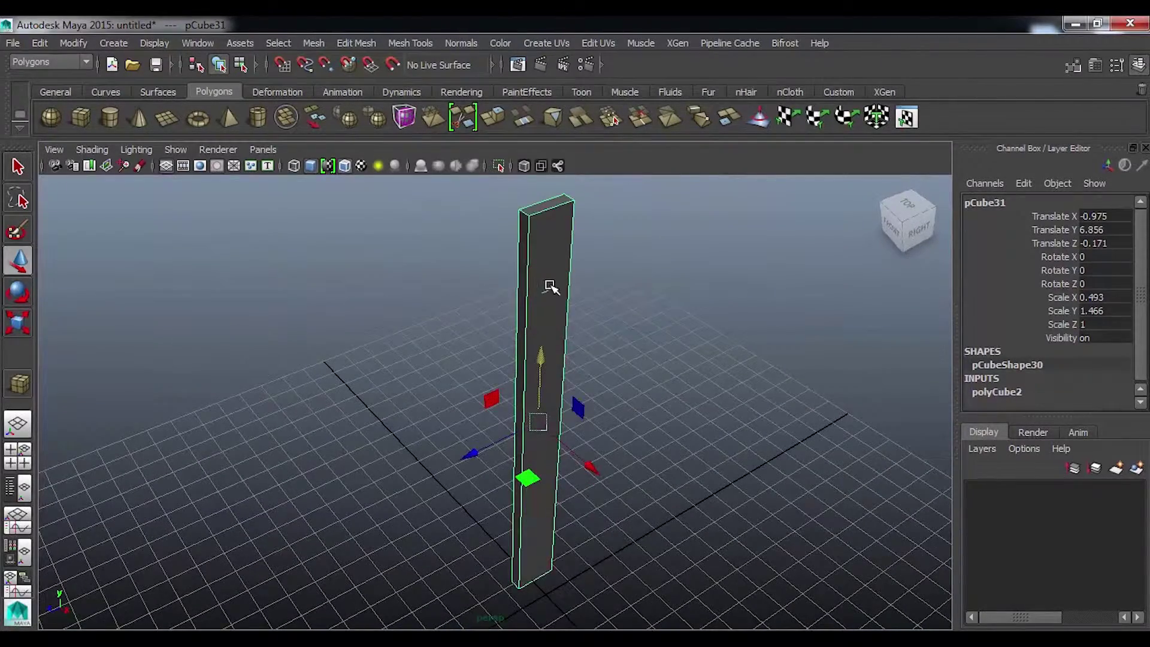
Bevel two long edges of the plank in edge mode.
right_click(550, 287)
left_click(603, 341)
middle_click_drag(603, 342, 600, 447, "alt")
mouse_move(600, 447)
left_mouse_down("alt")
mouse_move(616, 391)
mouse_move(655, 462)
mouse_move(648, 439)
mouse_move(660, 423)
left_mouse_up("alt")
right_click_drag(563, 359, 634, 363, "shift")
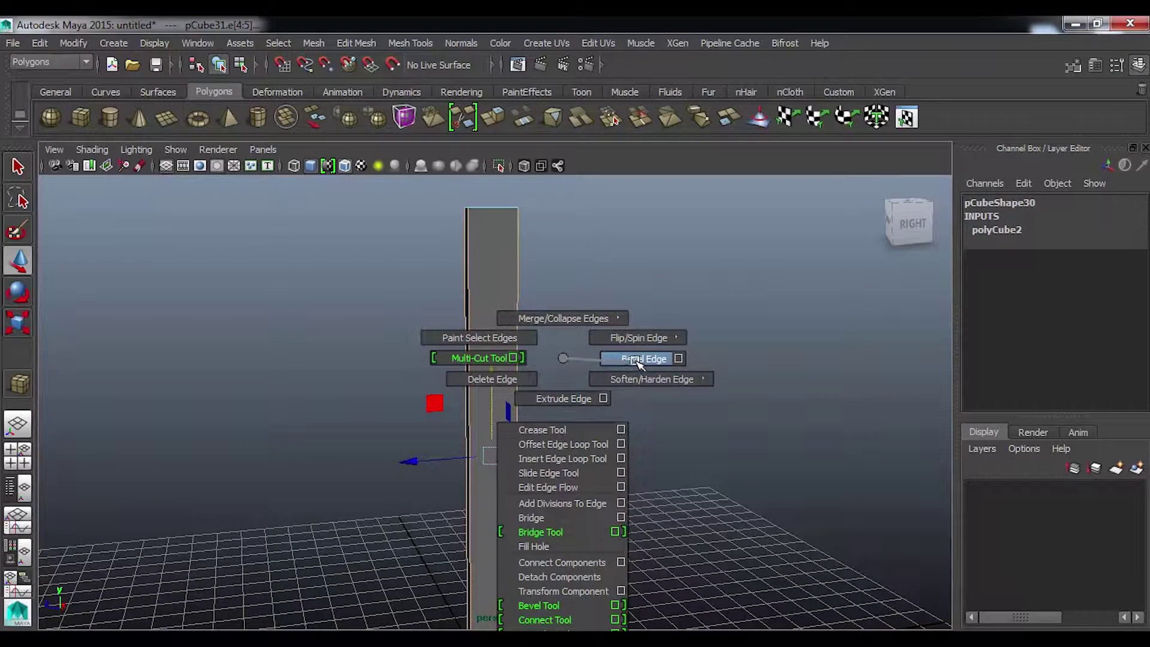
mouse_move(634, 363)
right_mouse_down("shift")
mouse_move(683, 360)
mouse_move(644, 360)
right_mouse_up("shift")
mouse_move(634, 360)
left_mouse_down("alt")
mouse_move(616, 400)
mouse_move(750, 404)
mouse_move(629, 437)
mouse_move(545, 367)
mouse_move(616, 415)
mouse_move(555, 442)
left_mouse_up("alt")
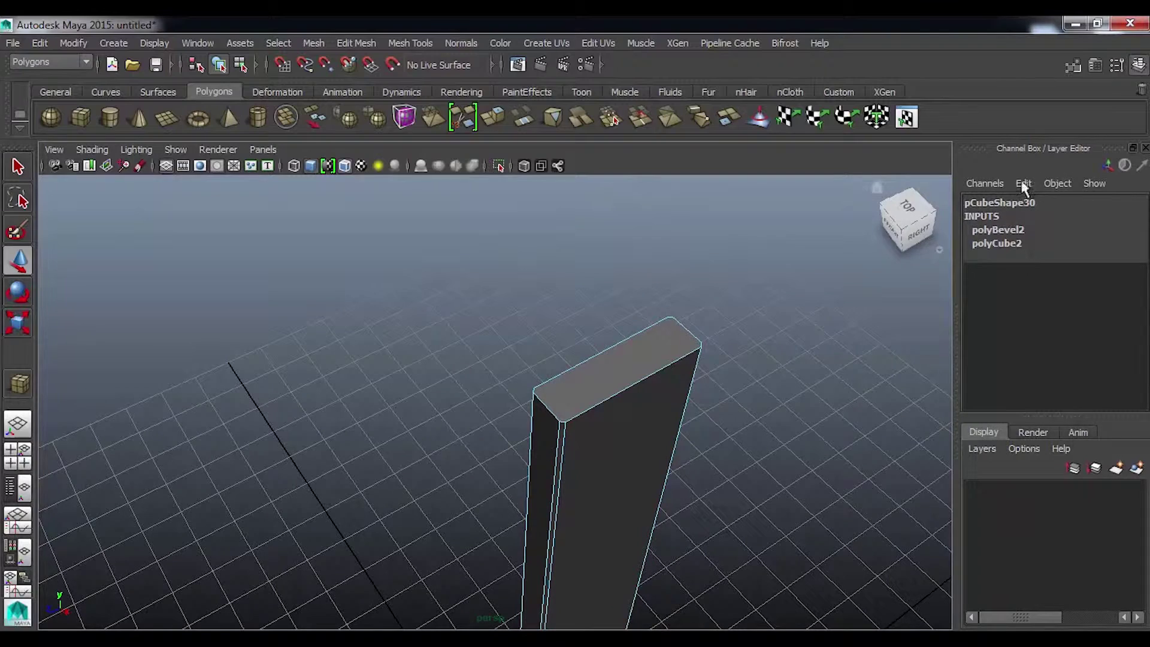
Show the plank's Attribute Editor.
scroll(729, 427, "up", 4)
scroll(731, 426, "up", 2)
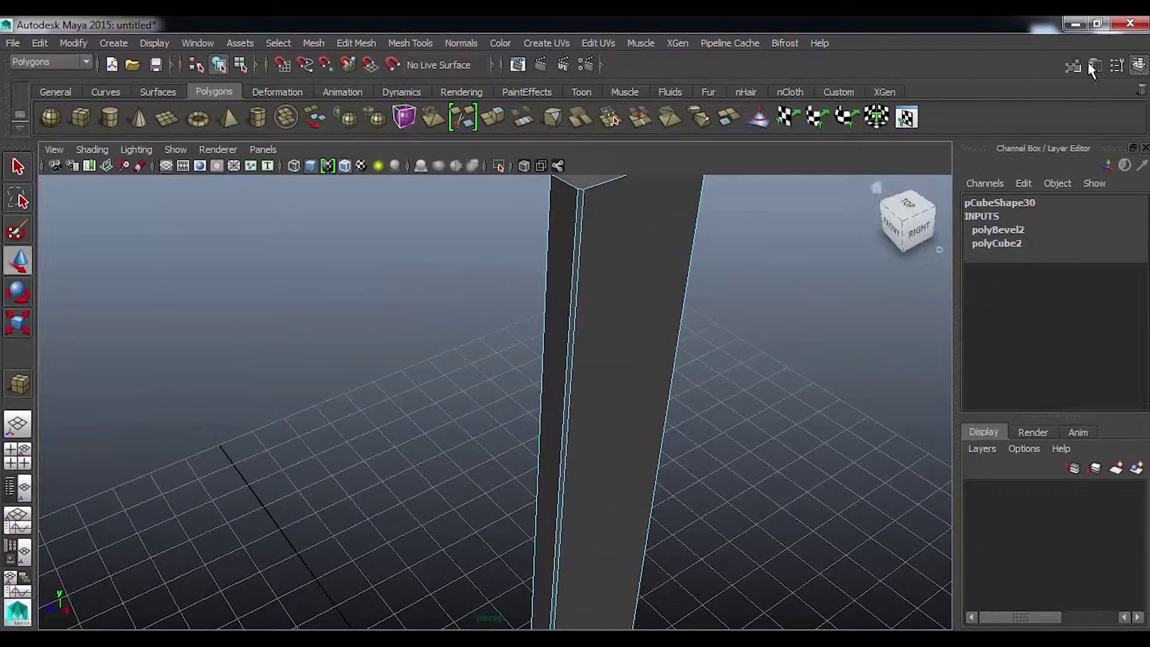
left_click(1091, 63)
Set the polyBevel2 Fraction to 1.0 and Segments to 8.
left_click(535, 304)
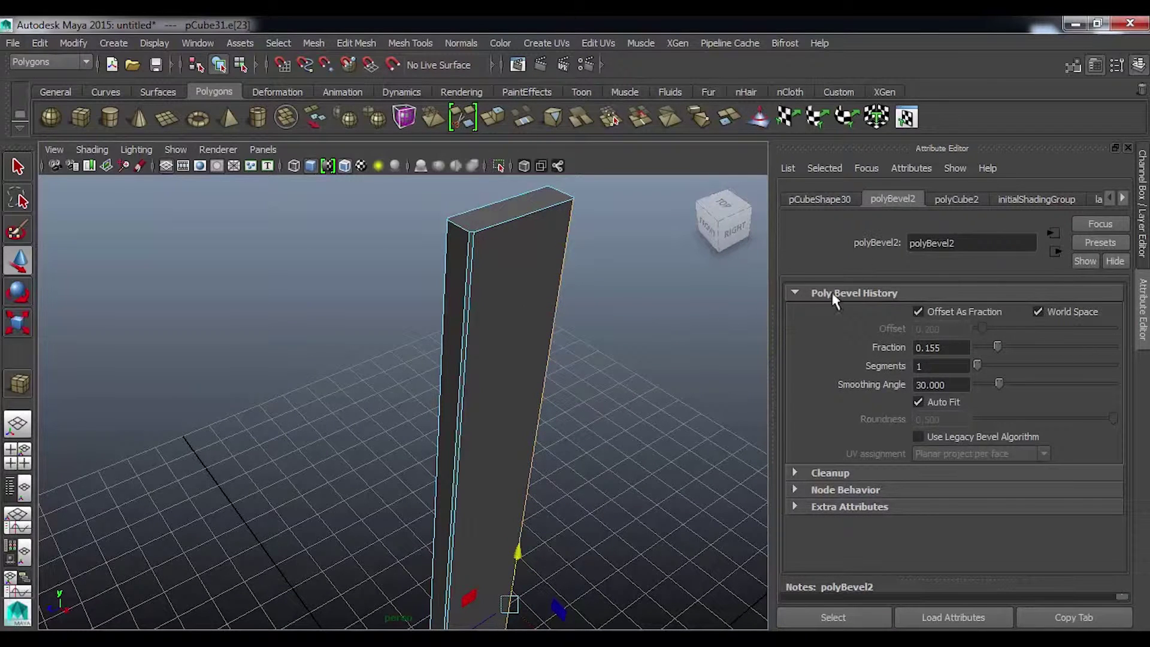
left_click_drag(999, 347, 1146, 362)
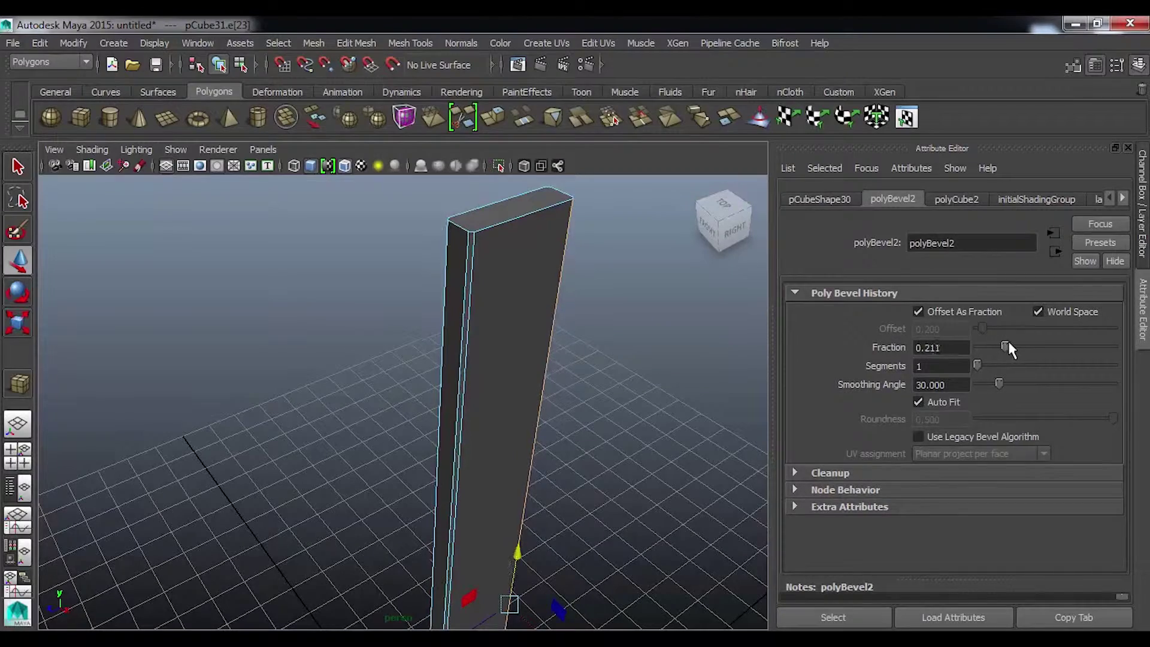
mouse_move(625, 393)
left_mouse_down("alt")
mouse_move(617, 416)
mouse_move(619, 406)
mouse_move(591, 416)
left_mouse_up("alt")
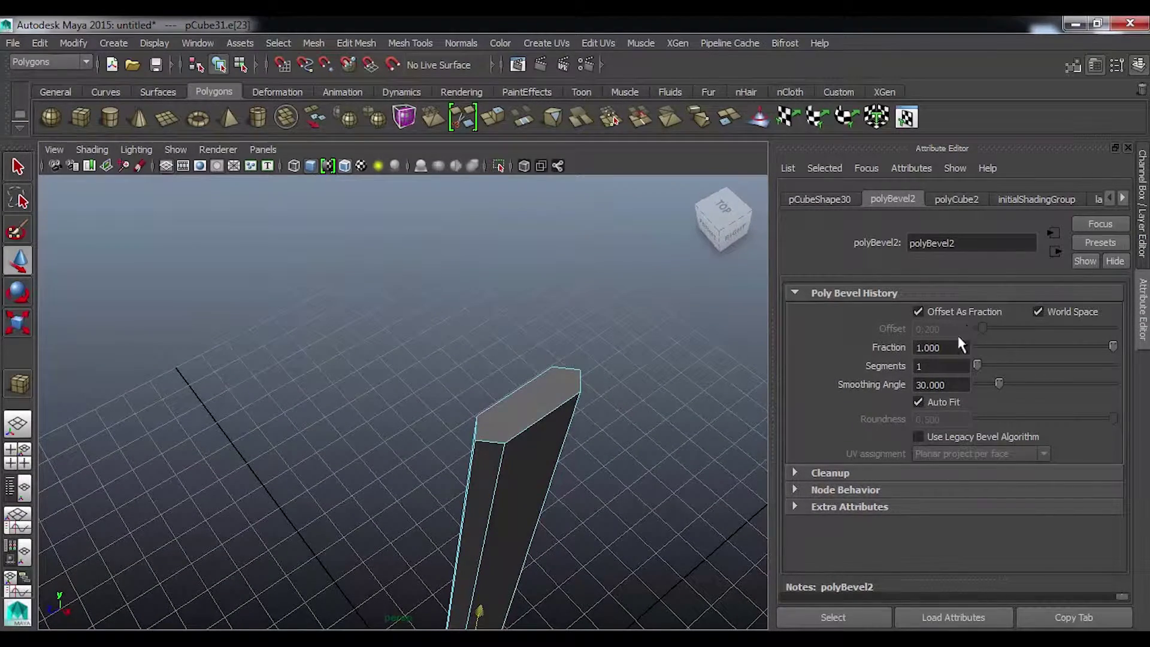
double_click(925, 367)
type("8")
key("Tab")
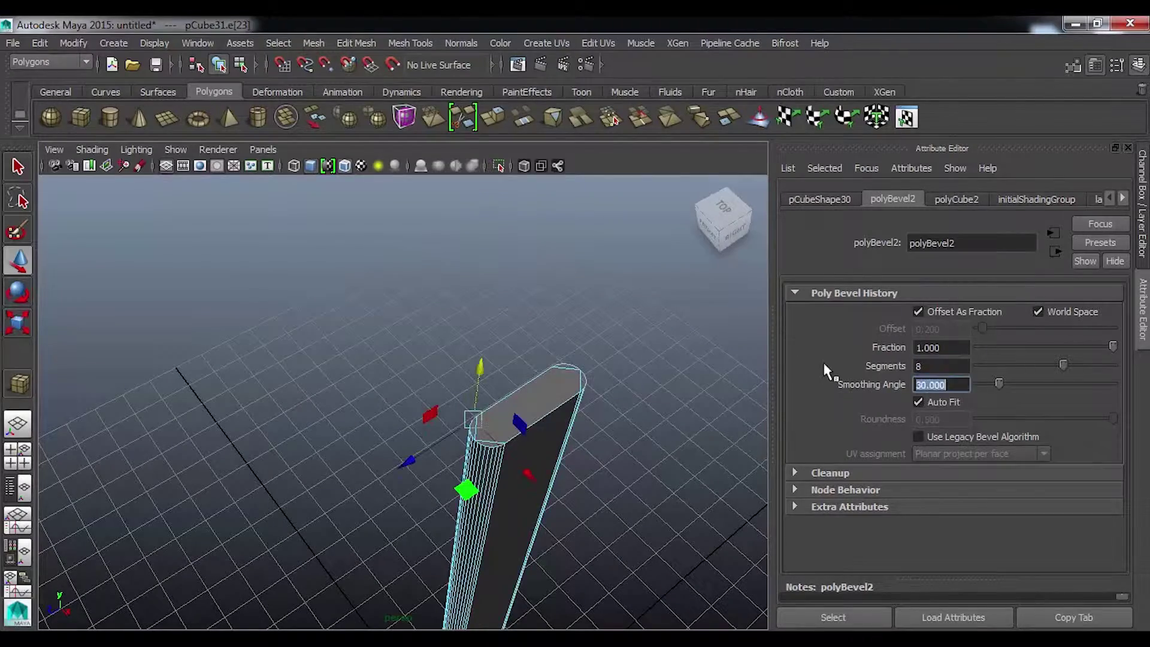
mouse_move(568, 484)
left_mouse_down("alt")
mouse_move(547, 472)
mouse_move(511, 495)
mouse_move(530, 478)
mouse_move(511, 413)
mouse_move(275, 445)
mouse_move(511, 437)
mouse_move(392, 508)
mouse_move(447, 542)
mouse_move(549, 473)
mouse_move(555, 452)
mouse_move(521, 461)
mouse_move(650, 426)
mouse_move(503, 477)
mouse_move(488, 466)
mouse_move(526, 462)
mouse_move(525, 427)
left_mouse_up("alt")
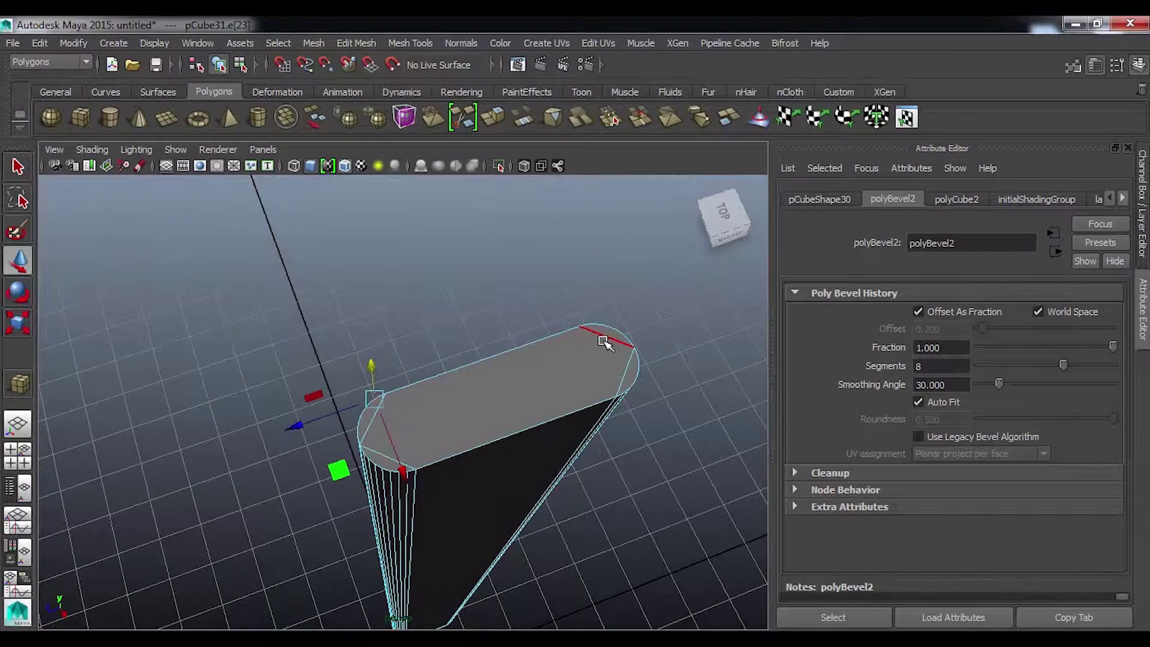
Select the rounded end's bevel edges, then clear the selection.
left_click(626, 368)
key("q")
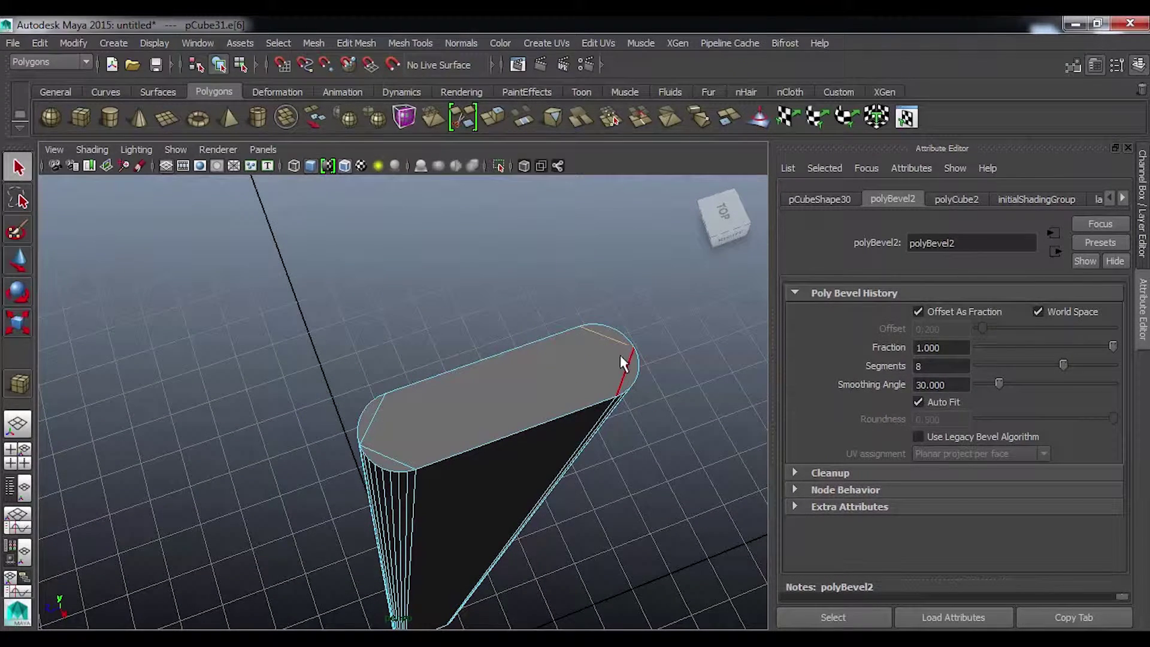
double_click(626, 370)
left_click(519, 249)
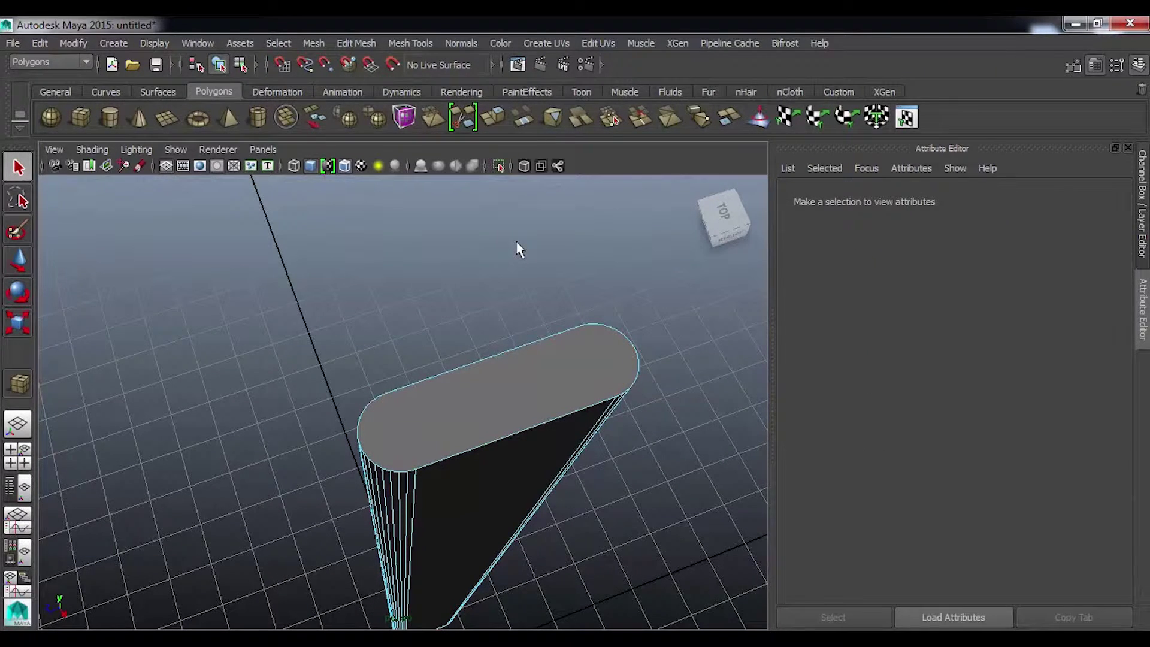
Inspect the pillar's rounded bevelled ends and bring up the polygon marking menu over it.
mouse_move(527, 513)
left_mouse_down("alt")
mouse_move(511, 328)
mouse_move(501, 433)
mouse_move(526, 470)
mouse_move(531, 456)
left_mouse_up("alt")
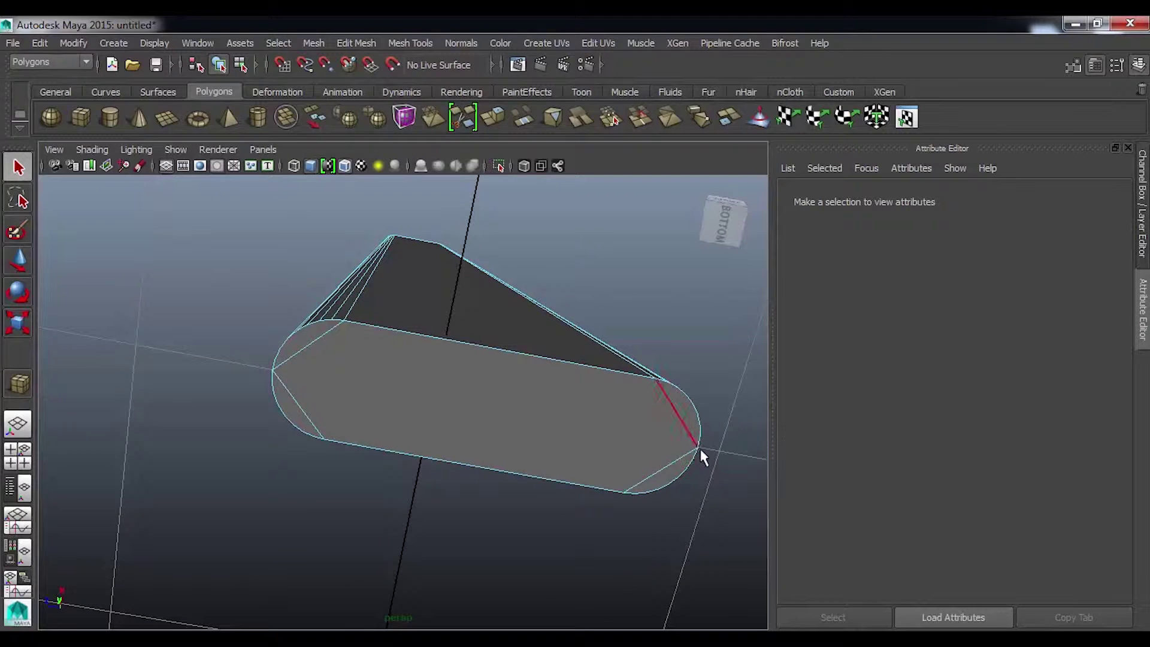
left_click_drag(331, 359, 412, 432, "alt")
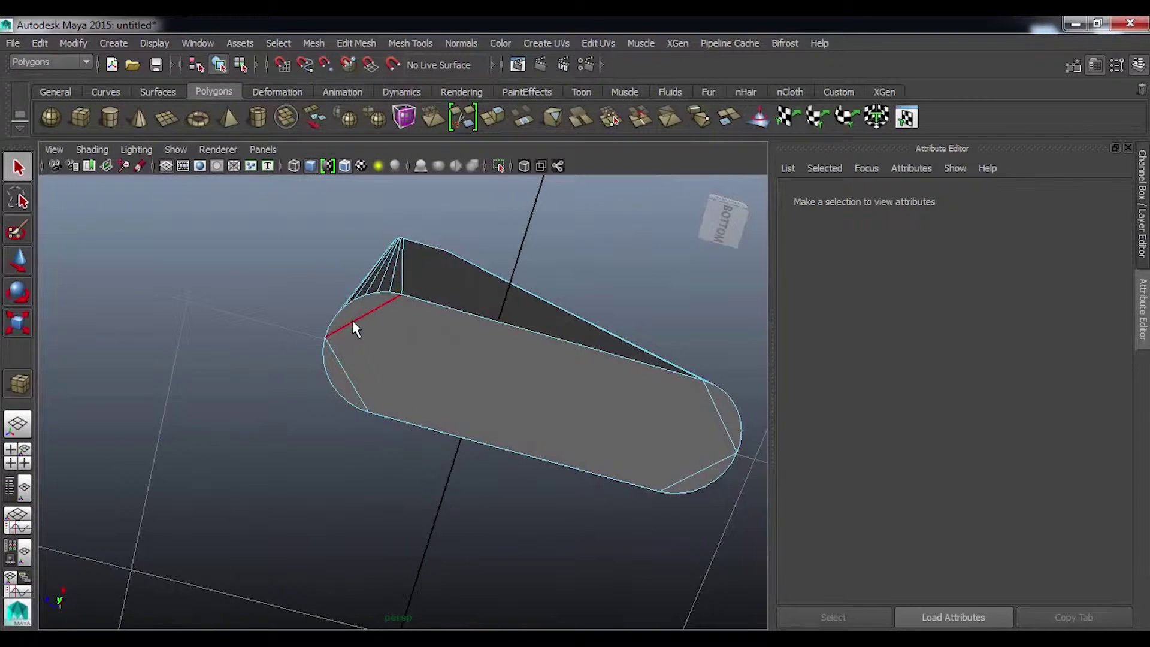
left_click(361, 318)
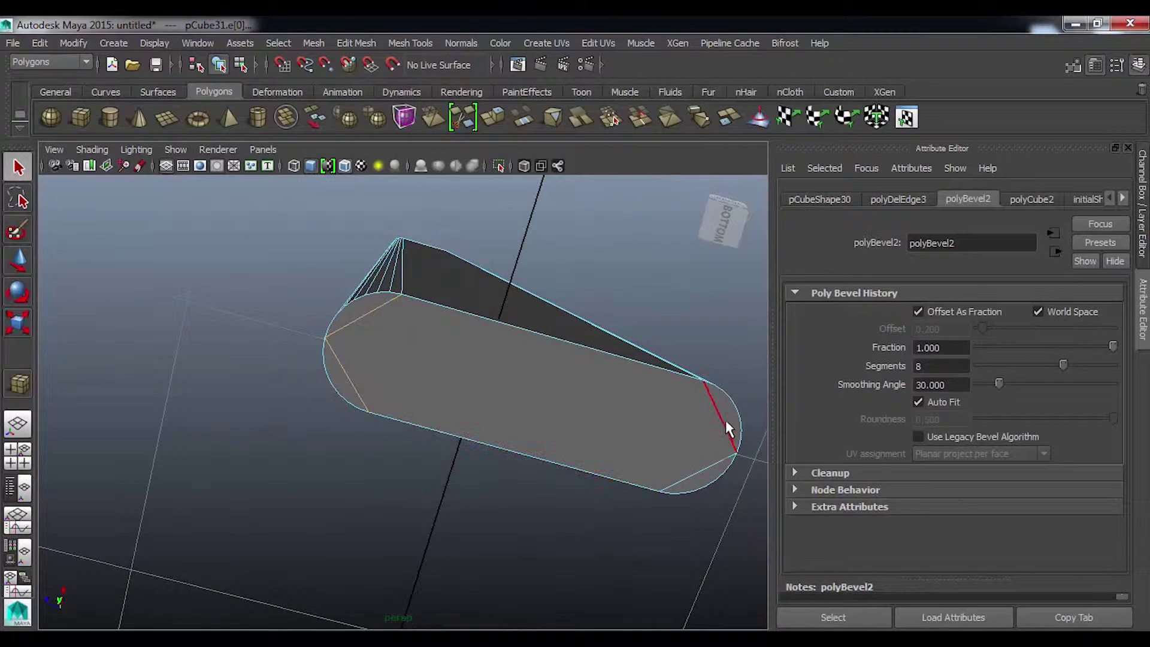
left_click(695, 428)
left_click_drag(639, 375, 484, 395, "alt")
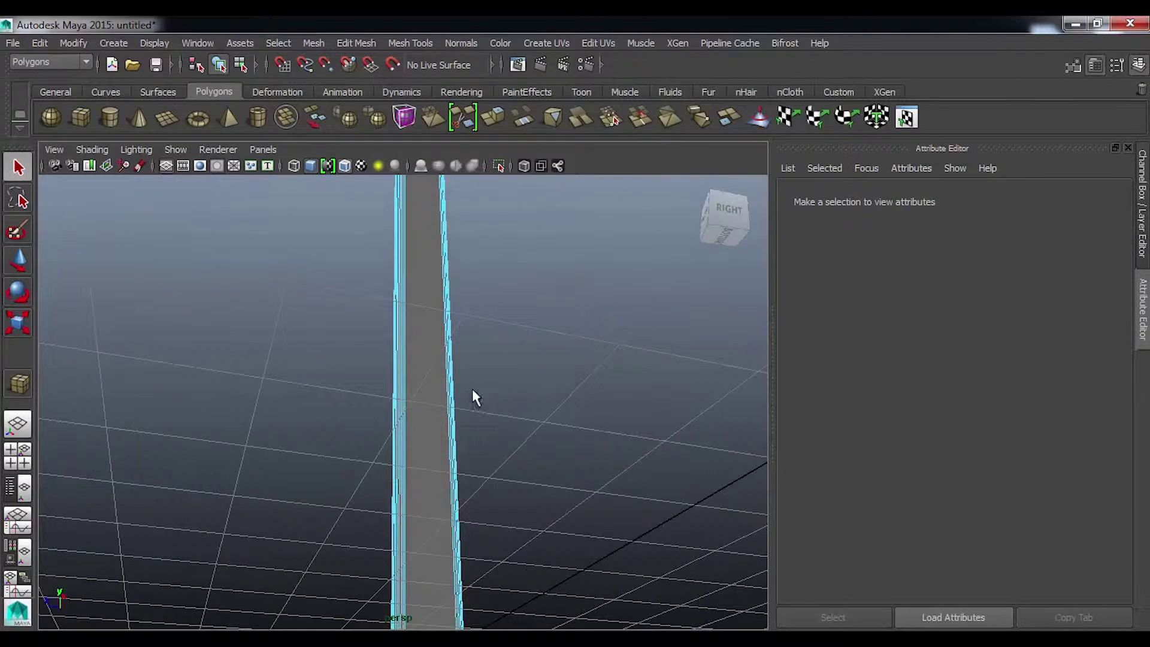
mouse_move(418, 342)
right_mouse_down()
mouse_move(450, 327)
mouse_move(509, 242)
right_mouse_up()
left_click_drag(458, 346, 505, 398, "alt")
mouse_move(422, 396)
left_mouse_down()
mouse_move(503, 413)
mouse_move(407, 406)
mouse_move(617, 390)
mouse_move(503, 385)
mouse_move(565, 398)
mouse_move(517, 414)
mouse_move(548, 449)
left_mouse_up()
right_click_drag(420, 376, 346, 294, "shift")
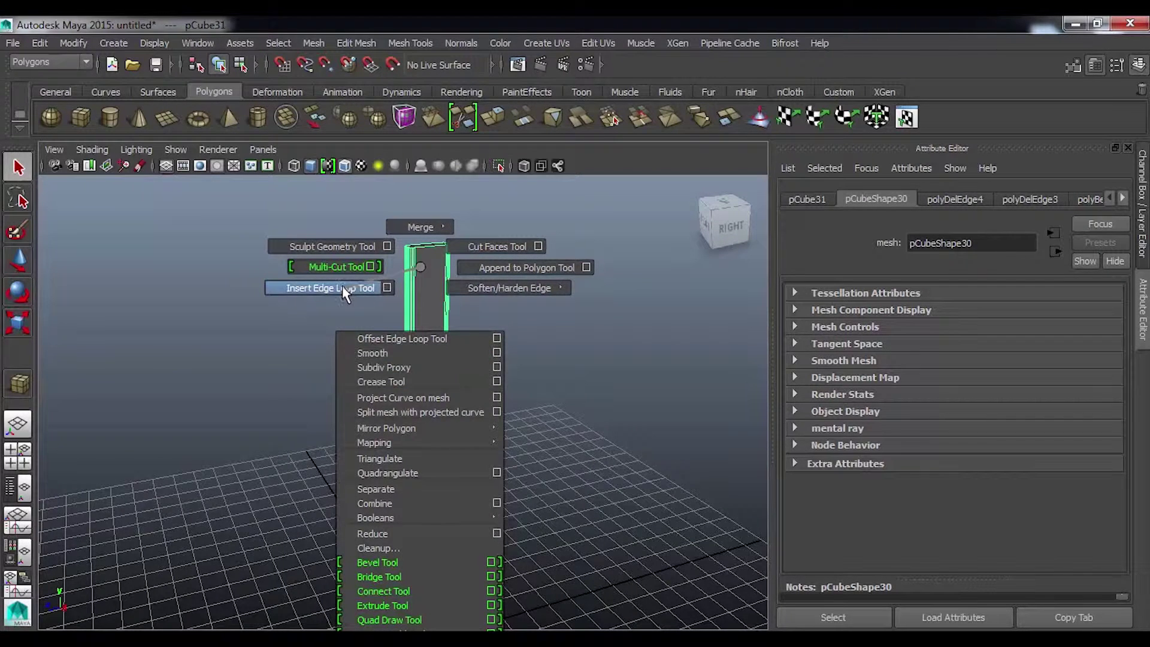
Insert 6 evenly spaced edge loops across the pillar using Multiple edge loops.
right_click_drag(342, 293, 344, 294, "shift")
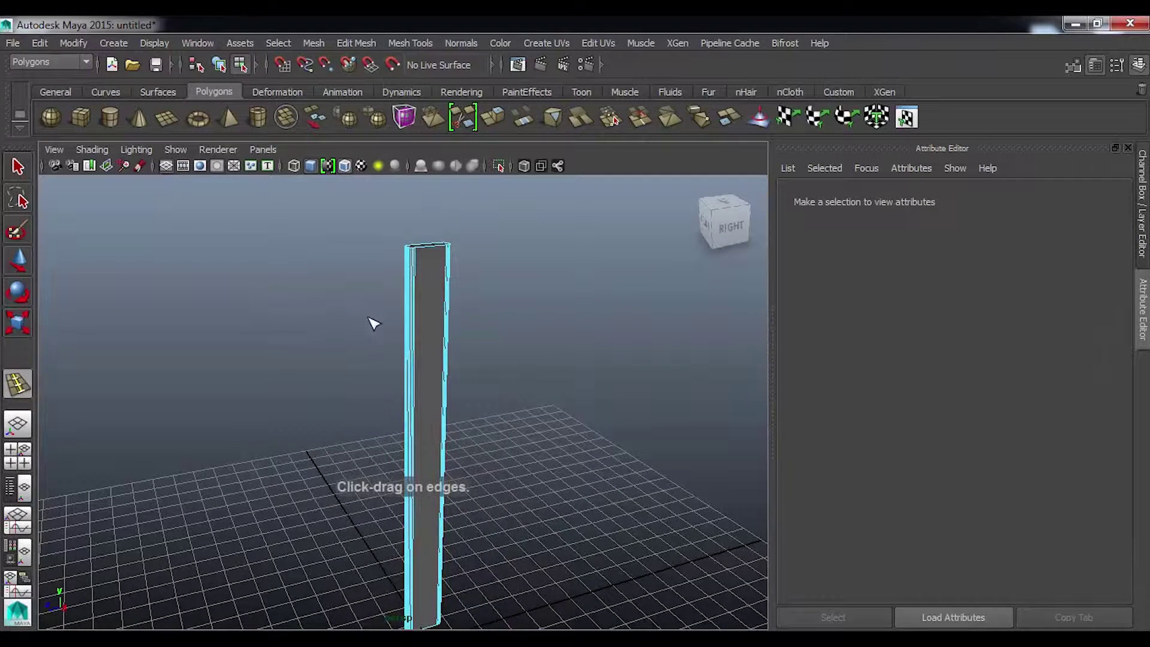
double_click(17, 385)
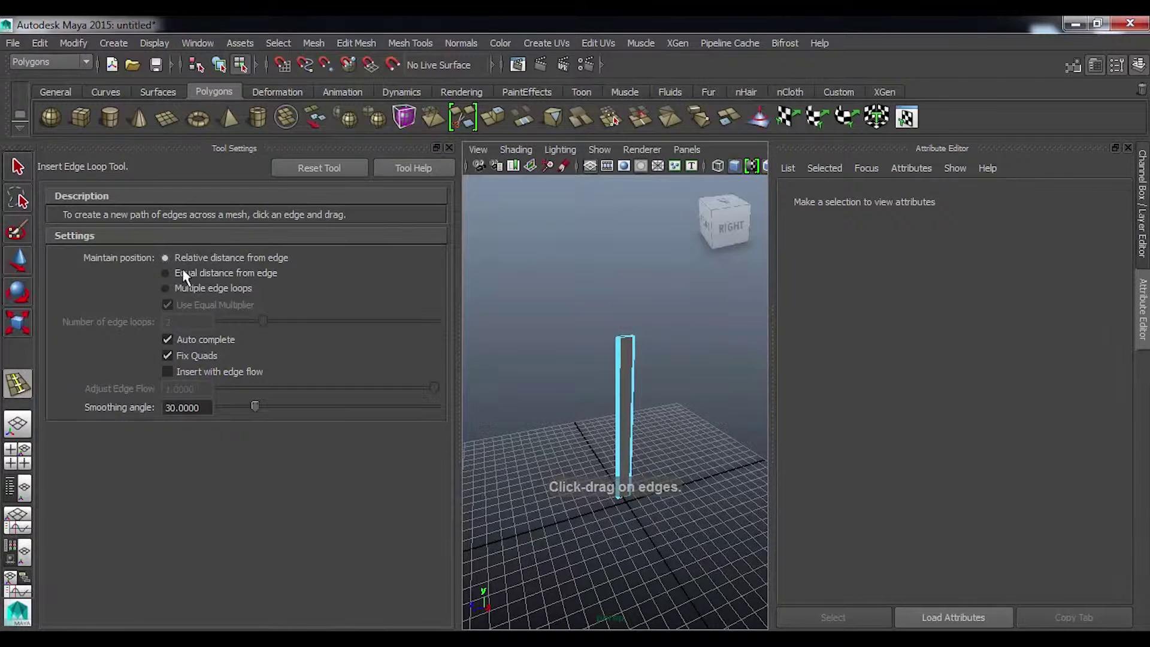
left_click(166, 288)
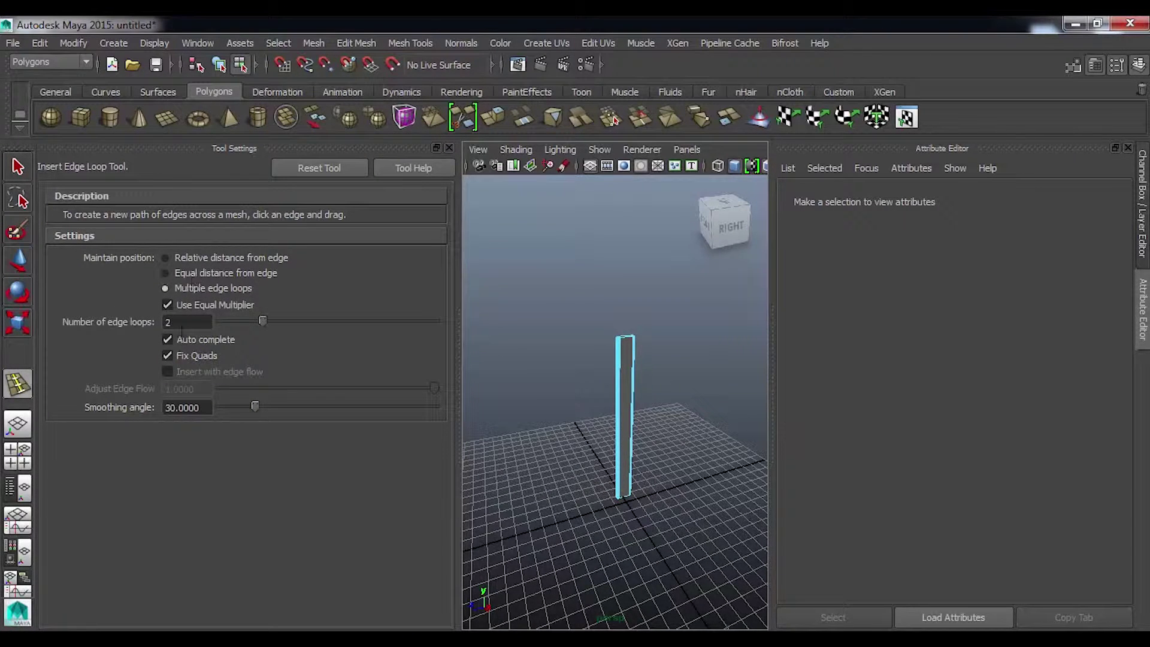
type("6")
key("Return")
scroll(671, 410, "up", 5)
scroll(630, 376, "up", 3)
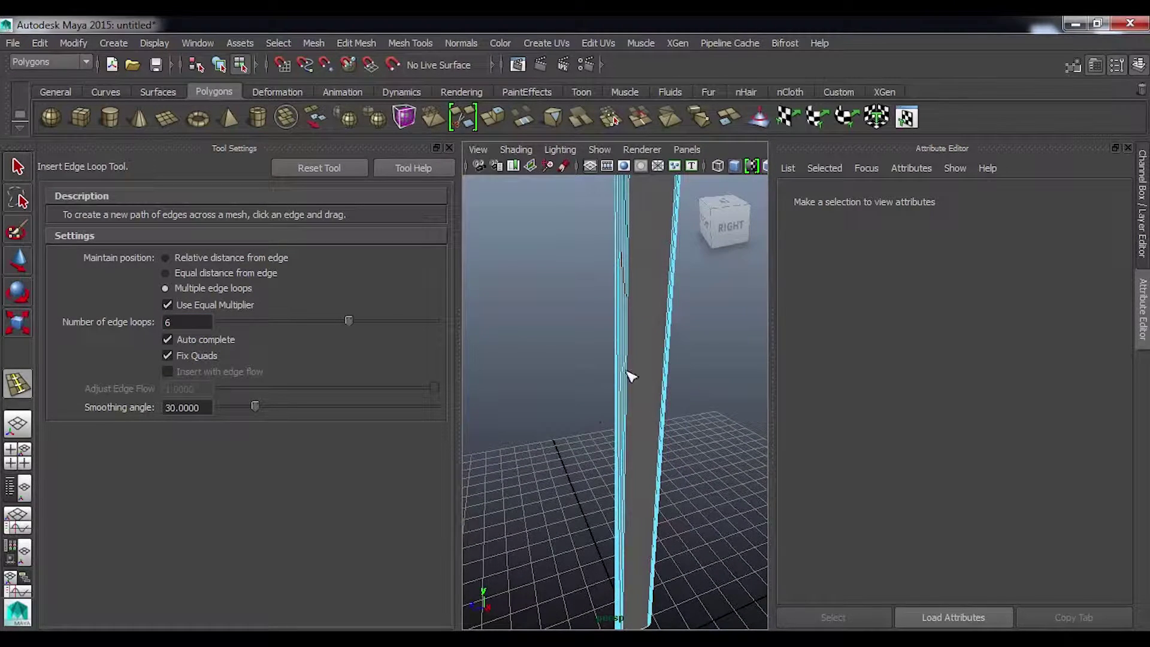
left_click(633, 374)
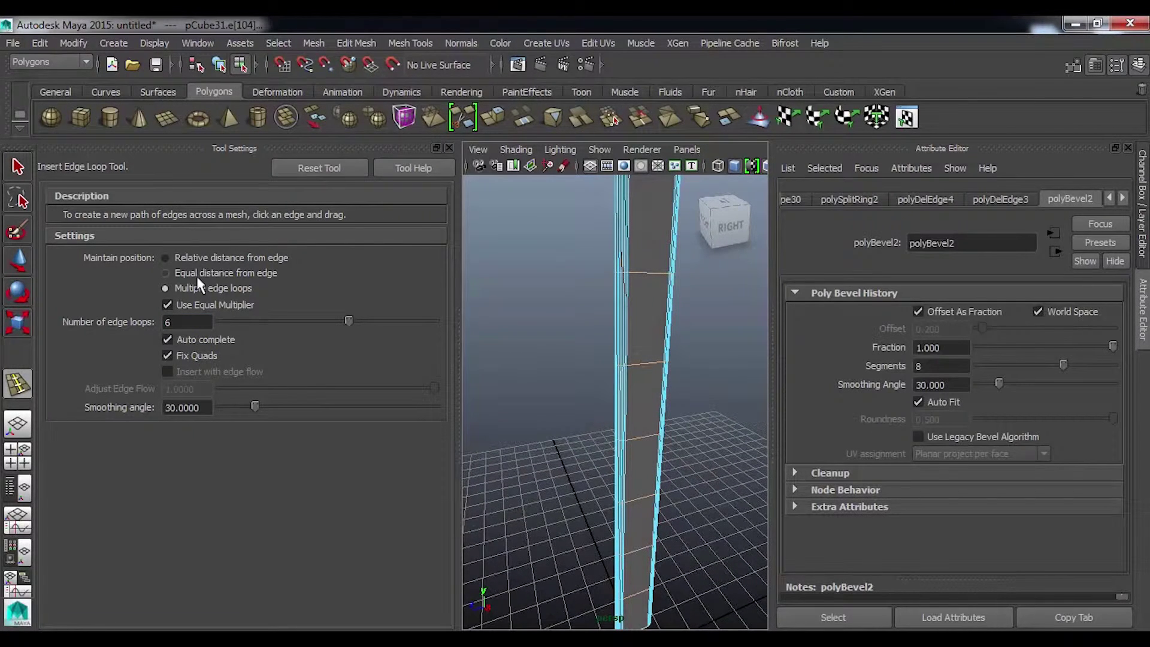
Reset the edge loop tool and close Tool Settings and the Attribute Editor.
left_click(340, 161)
left_click(448, 147)
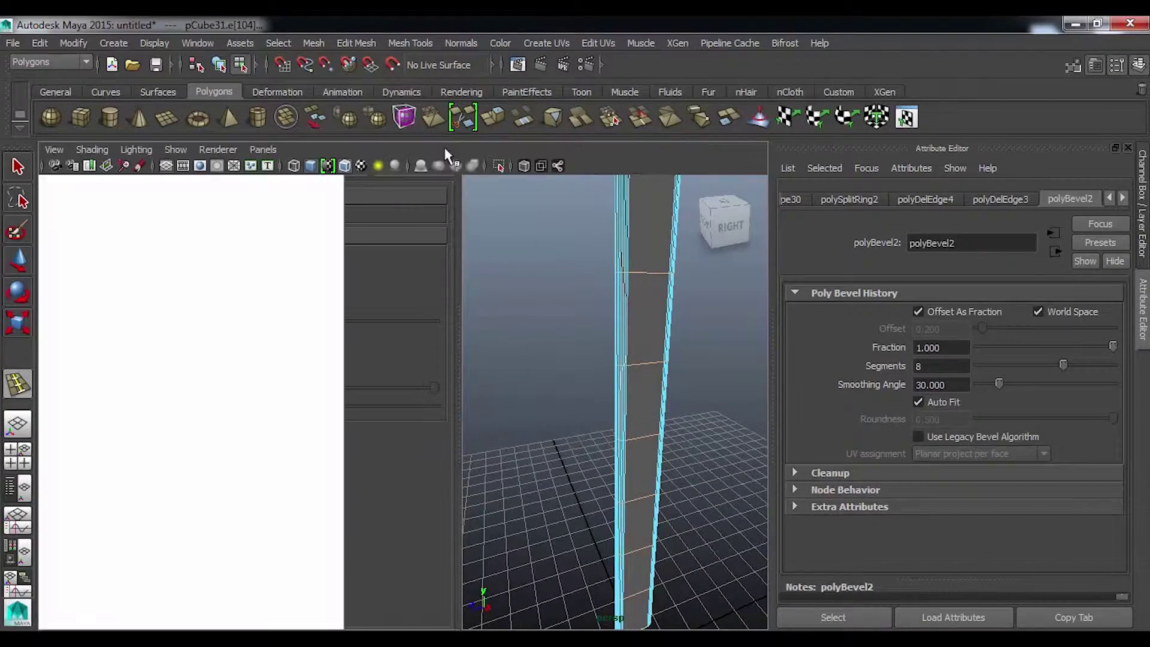
scroll(473, 324, "down", 5)
mouse_move(461, 388)
left_mouse_down("alt")
mouse_move(442, 375)
mouse_move(352, 432)
mouse_move(519, 443)
mouse_move(472, 401)
left_mouse_up("alt")
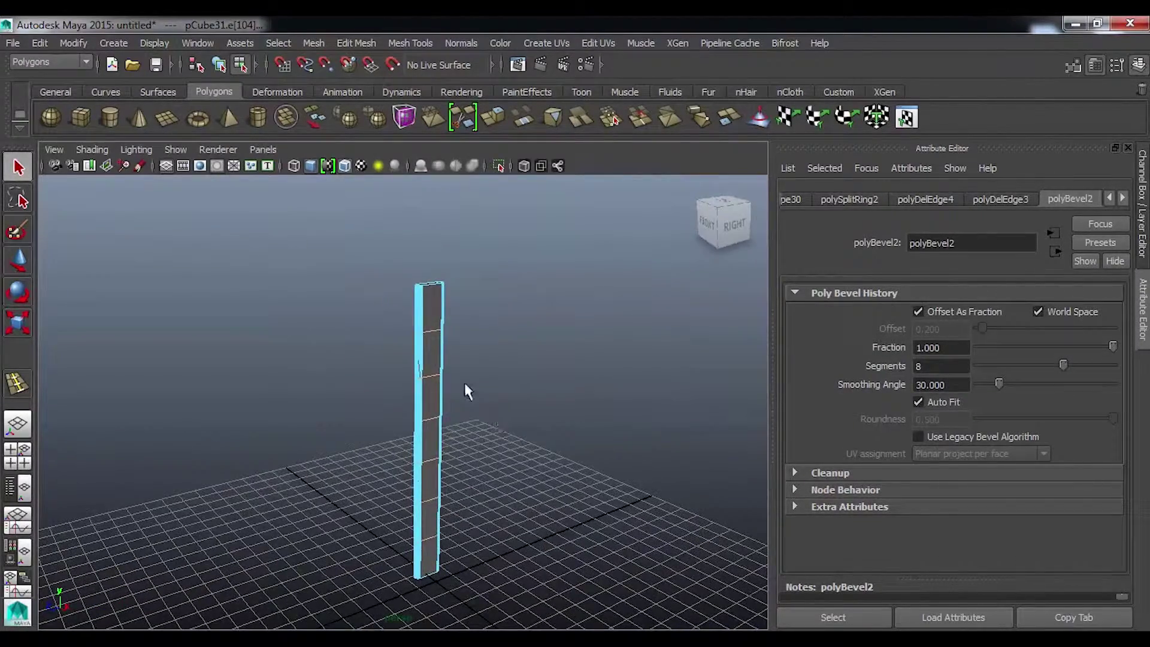
right_click_drag(427, 366, 467, 241)
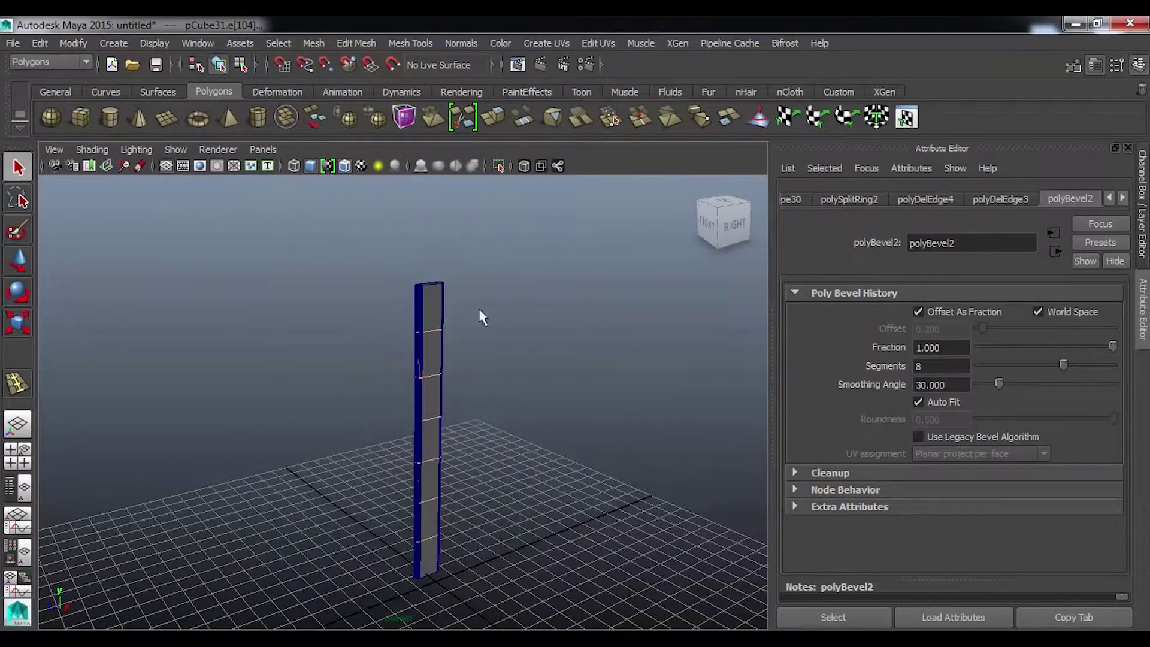
left_click(517, 381)
mouse_move(417, 355)
left_mouse_down("alt")
mouse_move(439, 413)
mouse_move(375, 462)
mouse_move(489, 416)
mouse_move(540, 334)
mouse_move(437, 383)
mouse_move(487, 491)
mouse_move(511, 462)
mouse_move(506, 437)
mouse_move(485, 406)
mouse_move(429, 386)
mouse_move(484, 369)
left_mouse_up("alt")
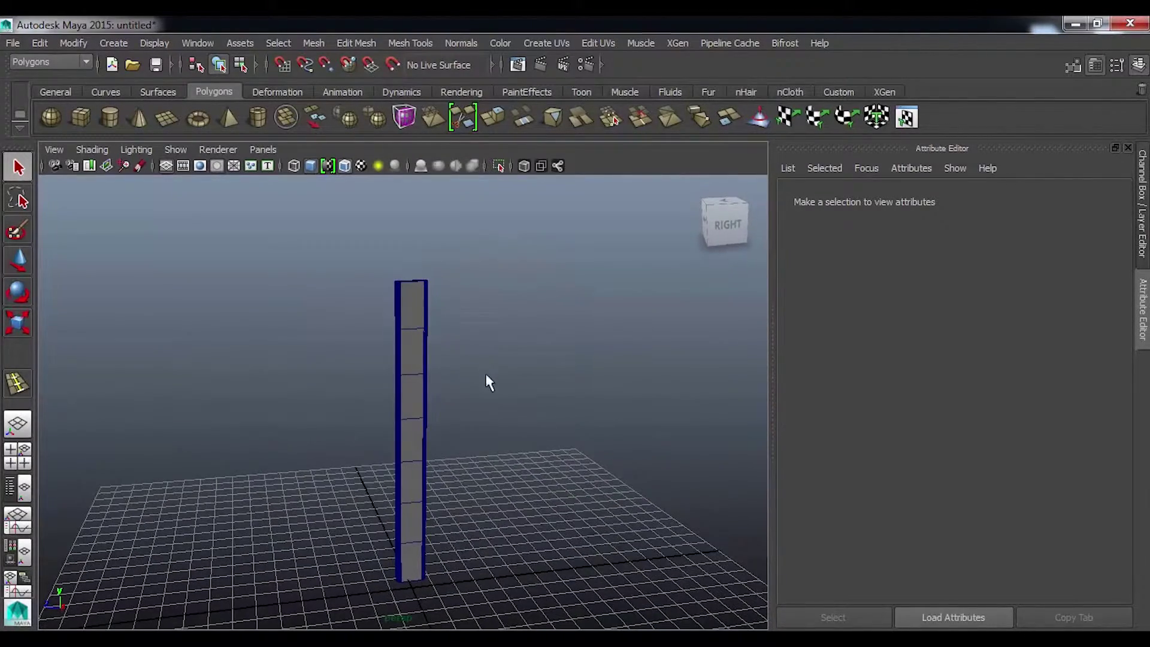
left_click(1096, 66)
left_click(1139, 65)
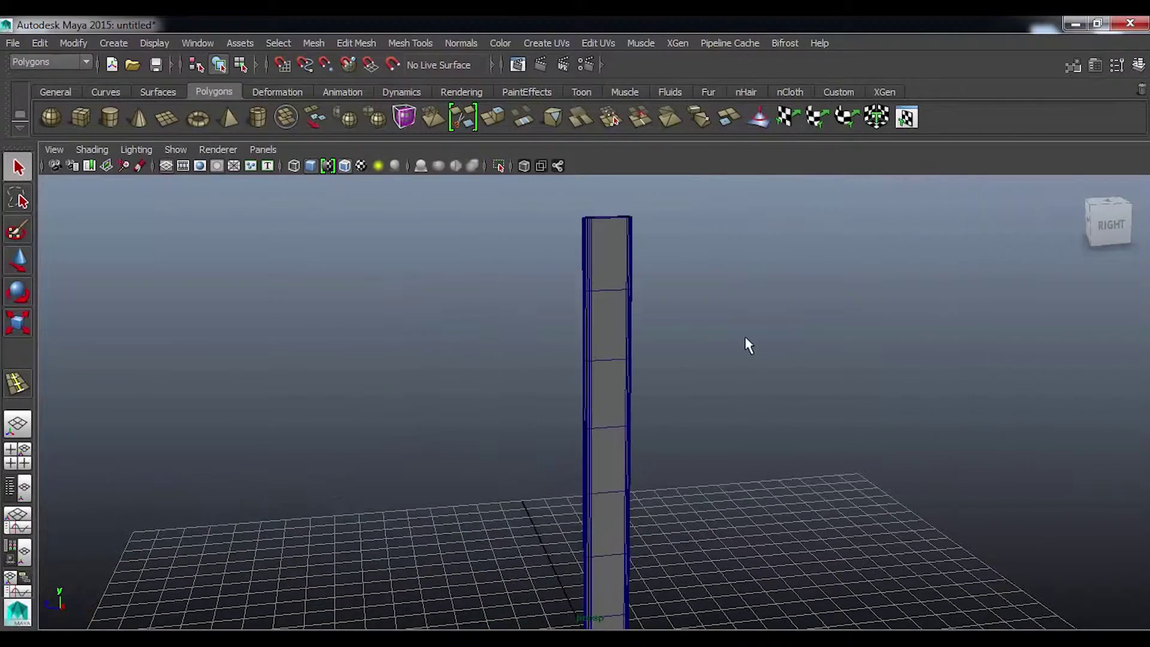
Switch to the Right view and select the pillar.
left_click_drag(541, 364, 707, 342, "alt")
key("space")
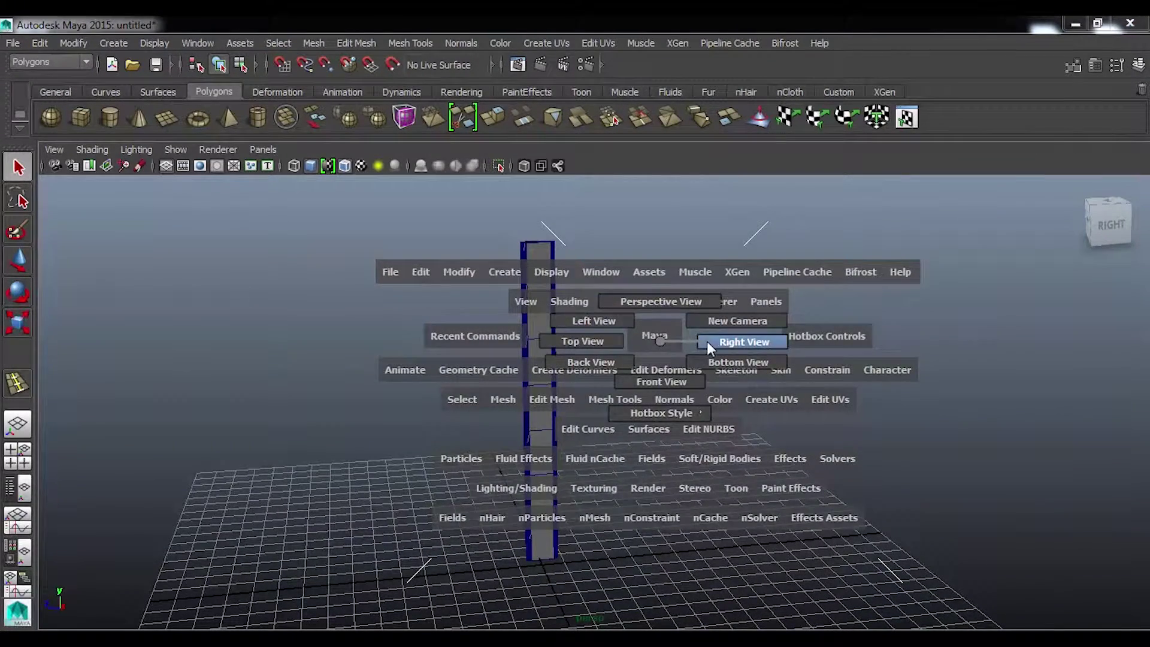
scroll(659, 369, "down", 3)
scroll(810, 338, "up", 4)
scroll(810, 339, "down", 3)
scroll(450, 354, "down", 1)
scroll(655, 347, "down", 1)
left_click(557, 354)
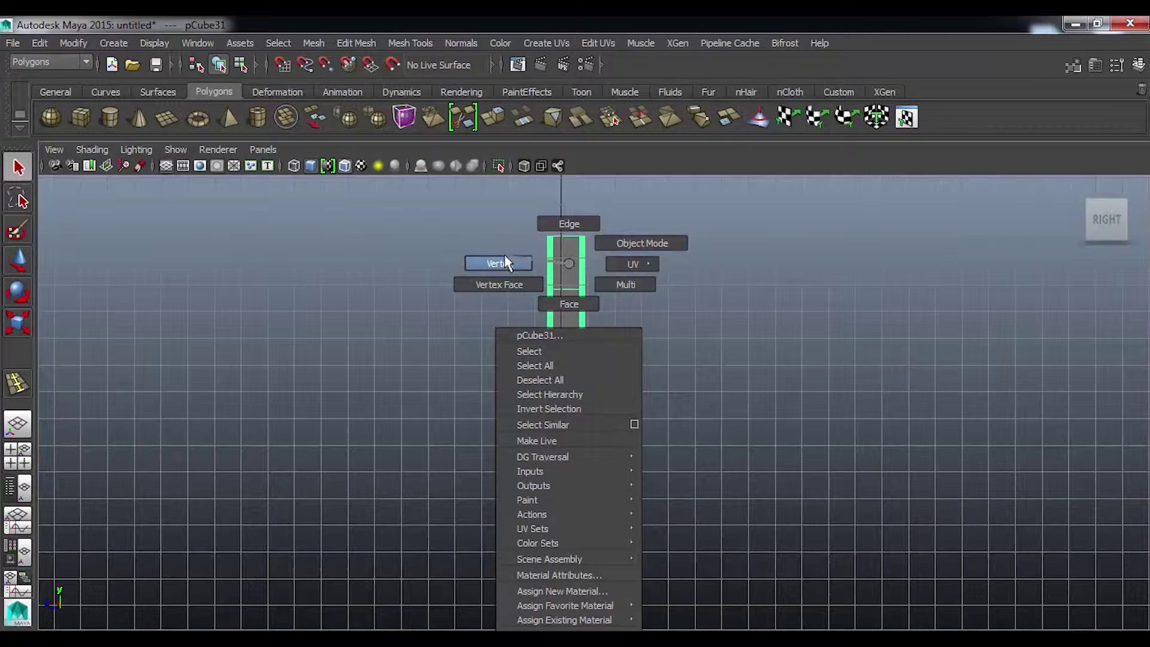
Move the pillar's left vertex column slightly right to narrow it.
right_click_drag(570, 357, 468, 265)
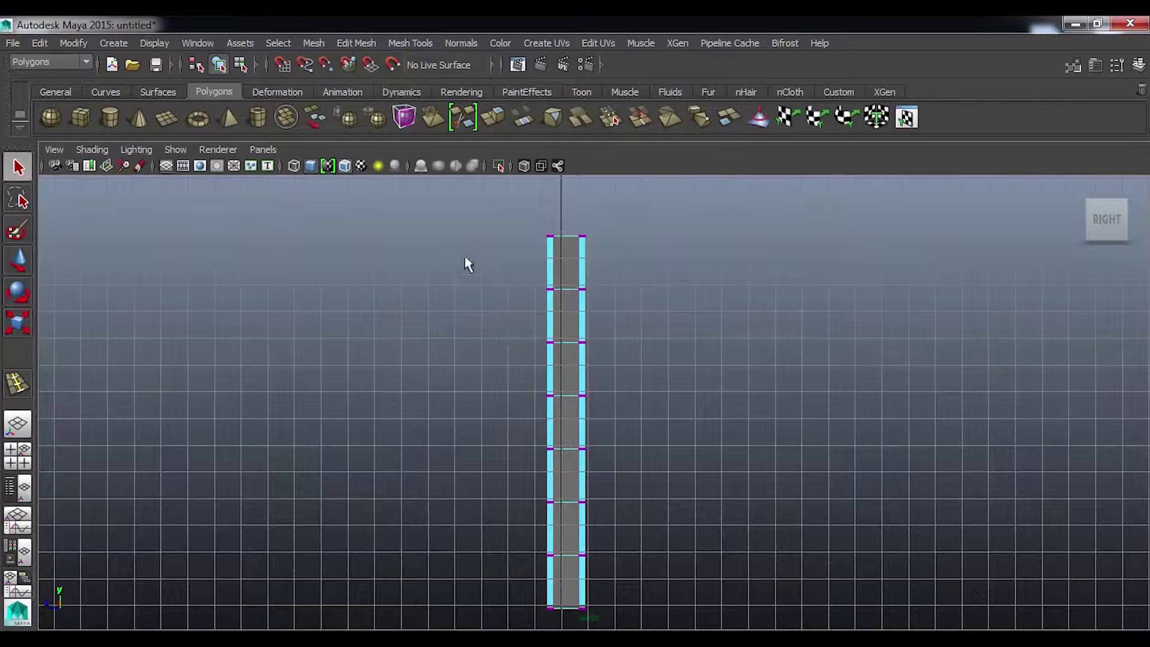
double_click(556, 605)
key("w")
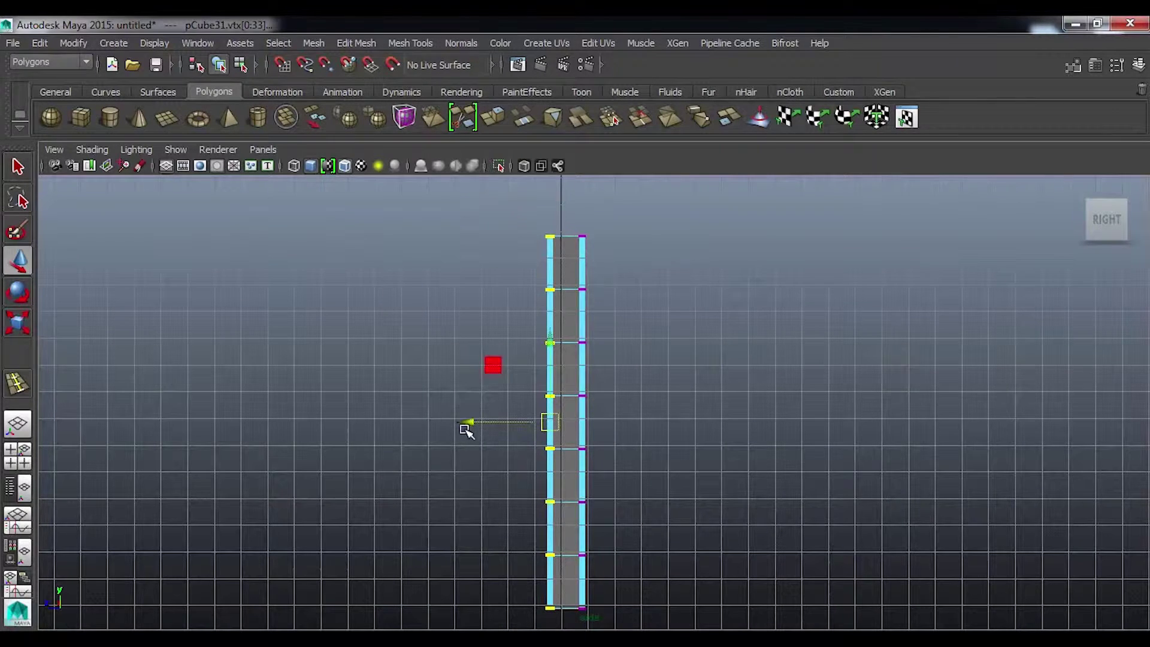
left_click_drag(465, 420, 473, 419)
middle_click_drag(473, 419, 475, 423)
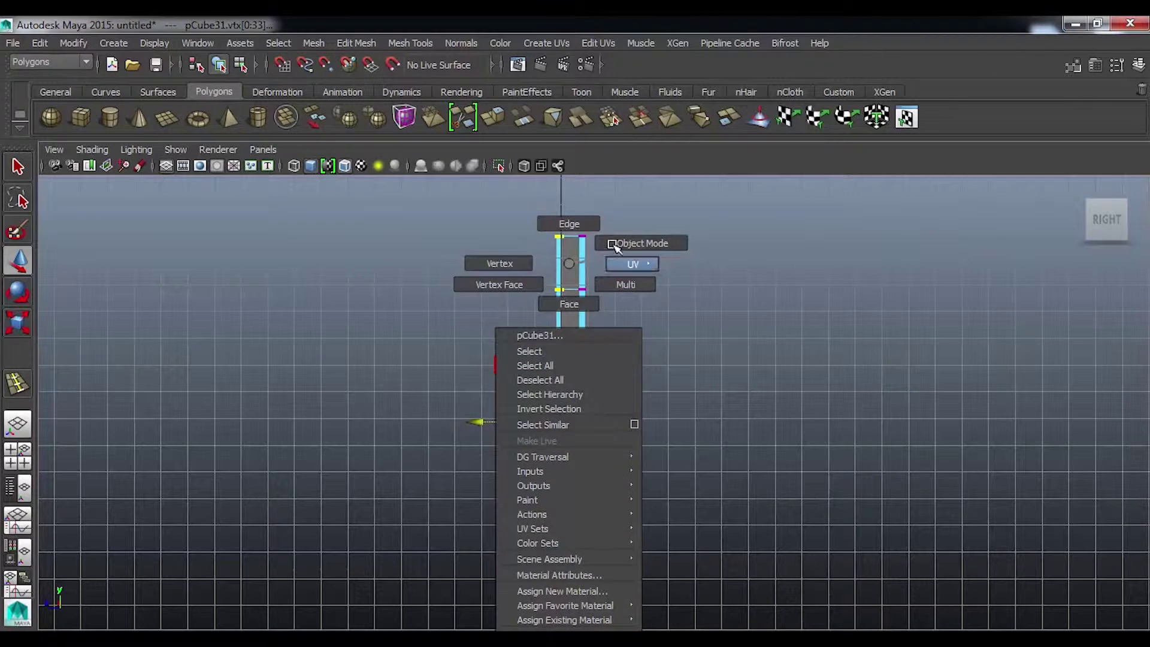
Return to object mode and the maximized Perspective view.
right_click_drag(577, 361, 613, 302)
key("space")
mouse_move(628, 385)
left_mouse_down()
mouse_move(614, 388)
mouse_move(745, 380)
mouse_move(829, 270)
mouse_move(657, 429)
mouse_move(608, 388)
mouse_move(635, 386)
left_mouse_up()
key("space")
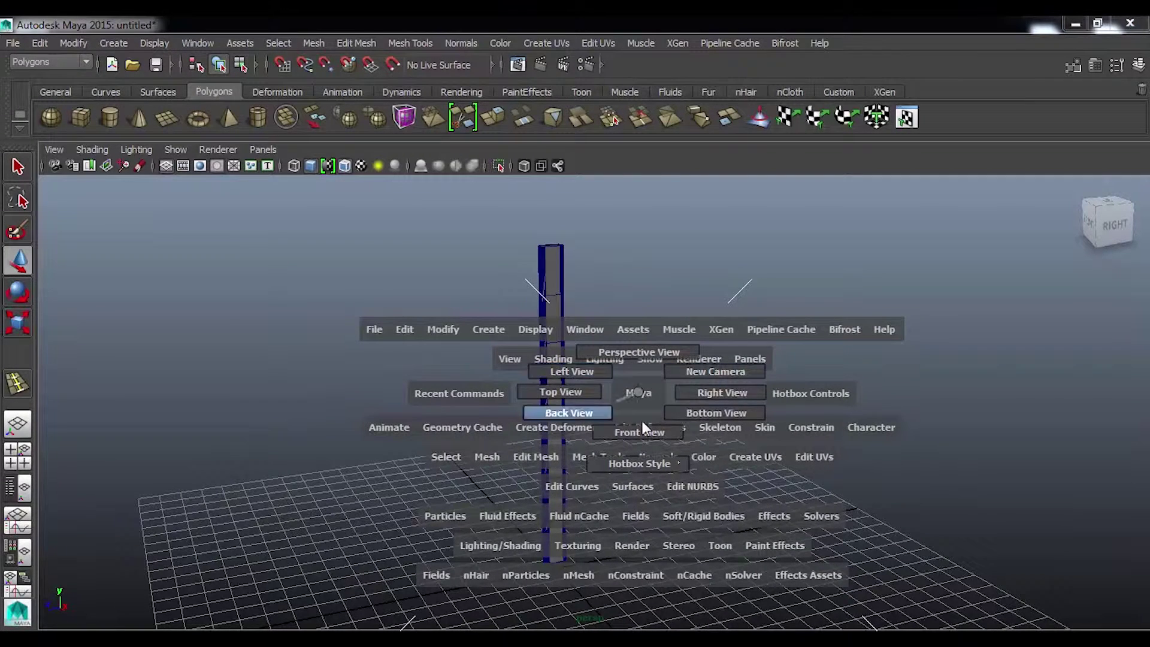
mouse_move(635, 386)
left_mouse_down()
mouse_move(644, 357)
mouse_move(643, 392)
left_mouse_up()
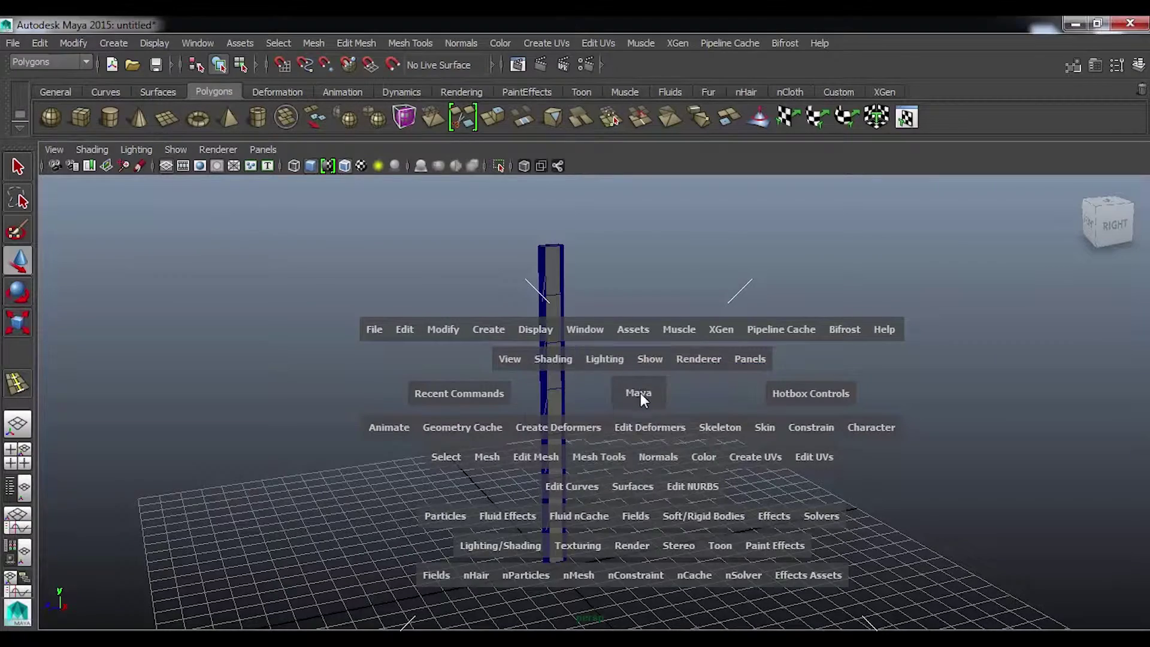
key("space")
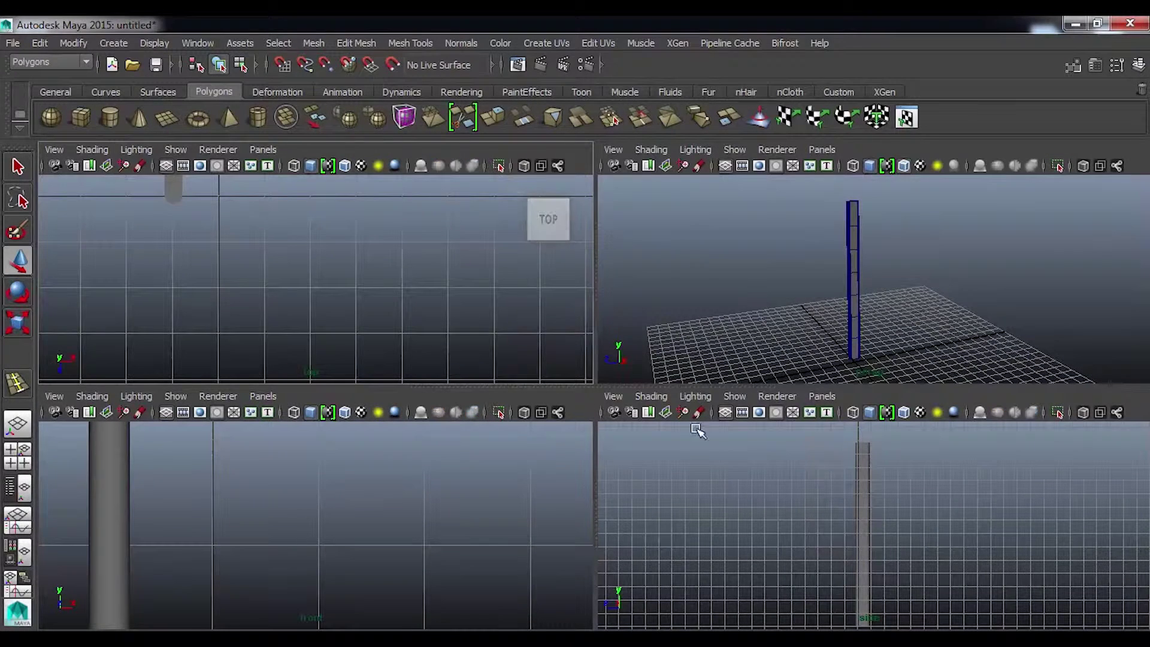
key("space")
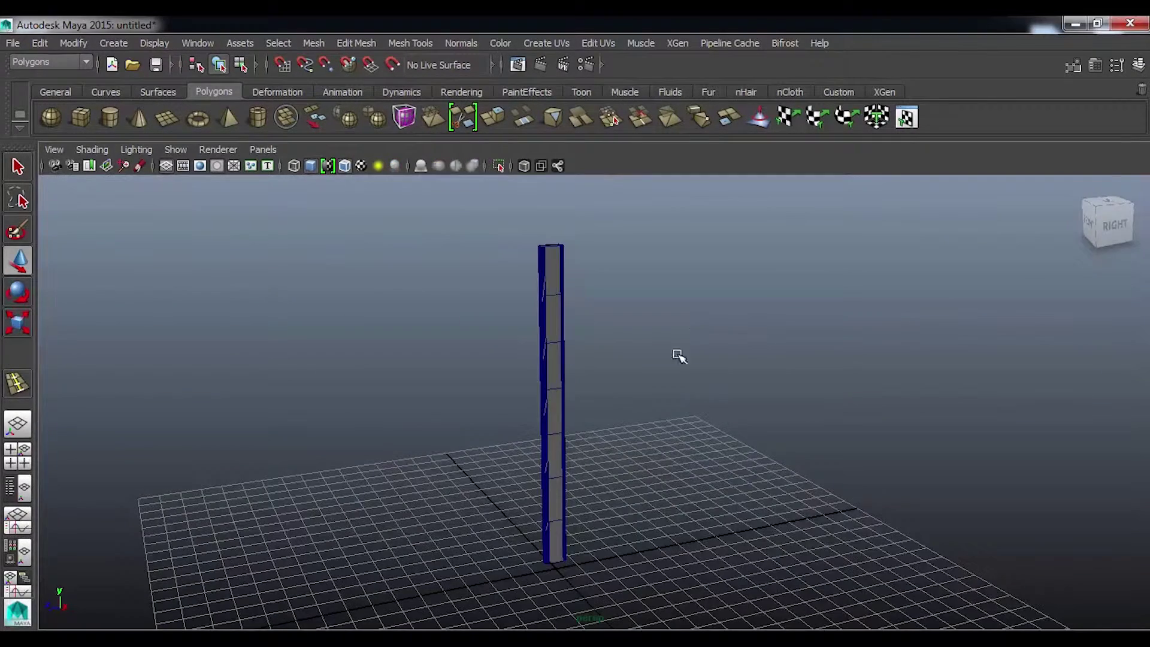
Duplicate the pillar as pCube32 and offset the copy along X beside the original.
key("space")
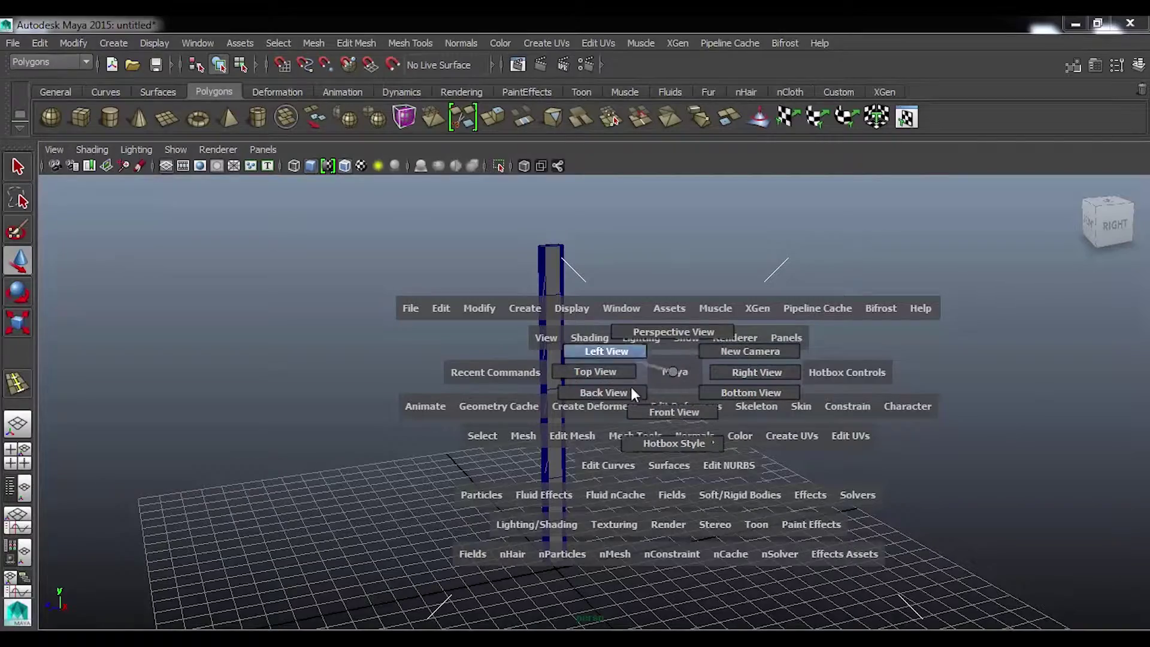
mouse_move(658, 365)
left_mouse_down()
mouse_move(671, 333)
mouse_move(575, 412)
mouse_move(540, 406)
mouse_move(773, 419)
mouse_move(693, 403)
mouse_move(730, 411)
mouse_move(525, 475)
mouse_move(685, 473)
mouse_move(635, 465)
mouse_move(722, 433)
mouse_move(595, 458)
mouse_move(601, 488)
mouse_move(479, 382)
left_mouse_up()
mouse_move(479, 382)
left_mouse_down()
mouse_move(732, 405)
mouse_move(516, 496)
mouse_move(637, 481)
mouse_move(593, 473)
mouse_move(465, 365)
left_mouse_up()
left_click(573, 390)
mouse_move(573, 390)
left_mouse_down("alt")
mouse_move(448, 428)
mouse_move(624, 545)
mouse_move(797, 516)
mouse_move(731, 459)
mouse_move(619, 467)
mouse_move(529, 429)
mouse_move(493, 447)
mouse_move(544, 418)
left_mouse_up("alt")
key("ctrl+z")
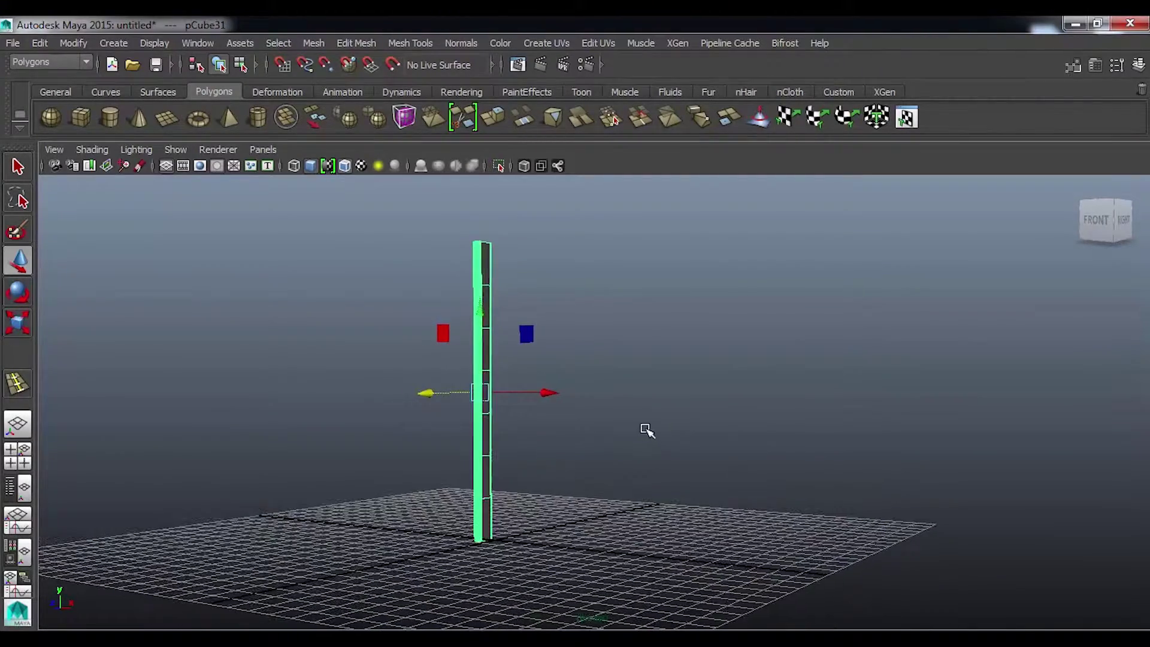
mouse_move(624, 444)
left_mouse_down("alt")
mouse_move(584, 408)
mouse_move(687, 407)
left_mouse_up("alt")
mouse_move(749, 469)
left_mouse_down("alt")
mouse_move(637, 517)
mouse_move(662, 521)
mouse_move(539, 529)
mouse_move(501, 519)
mouse_move(498, 491)
mouse_move(585, 516)
mouse_move(514, 523)
mouse_move(614, 491)
left_mouse_up("alt")
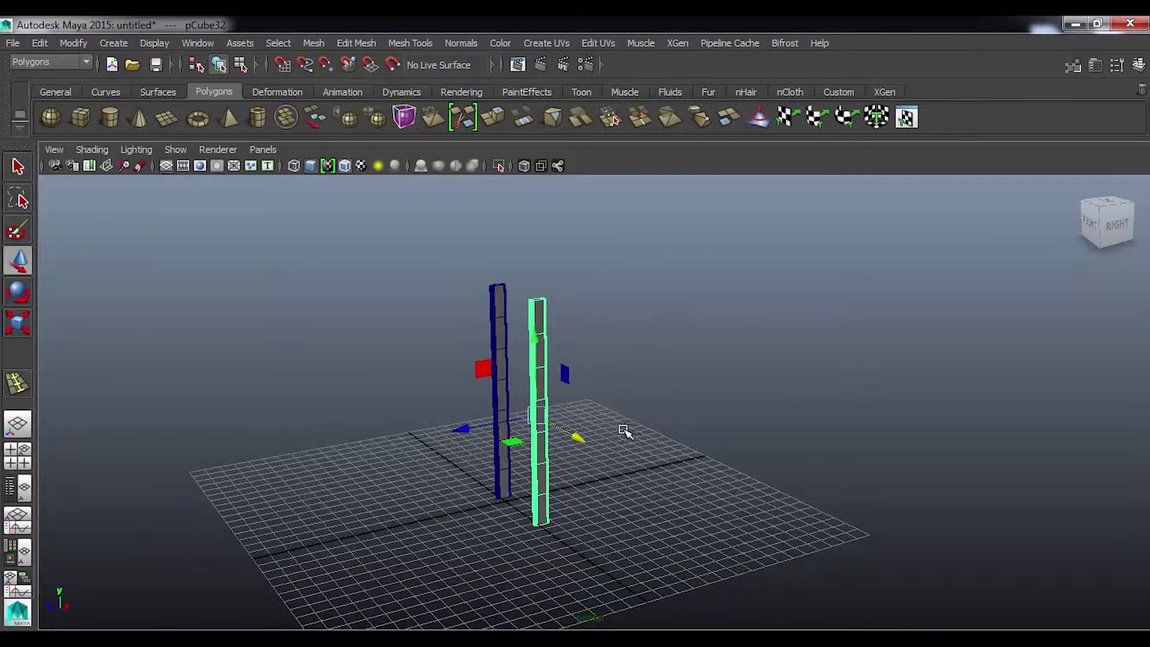
In the Right view, duplicate the second pillar and move the copy left.
key("space")
left_click_drag(620, 437, 681, 434)
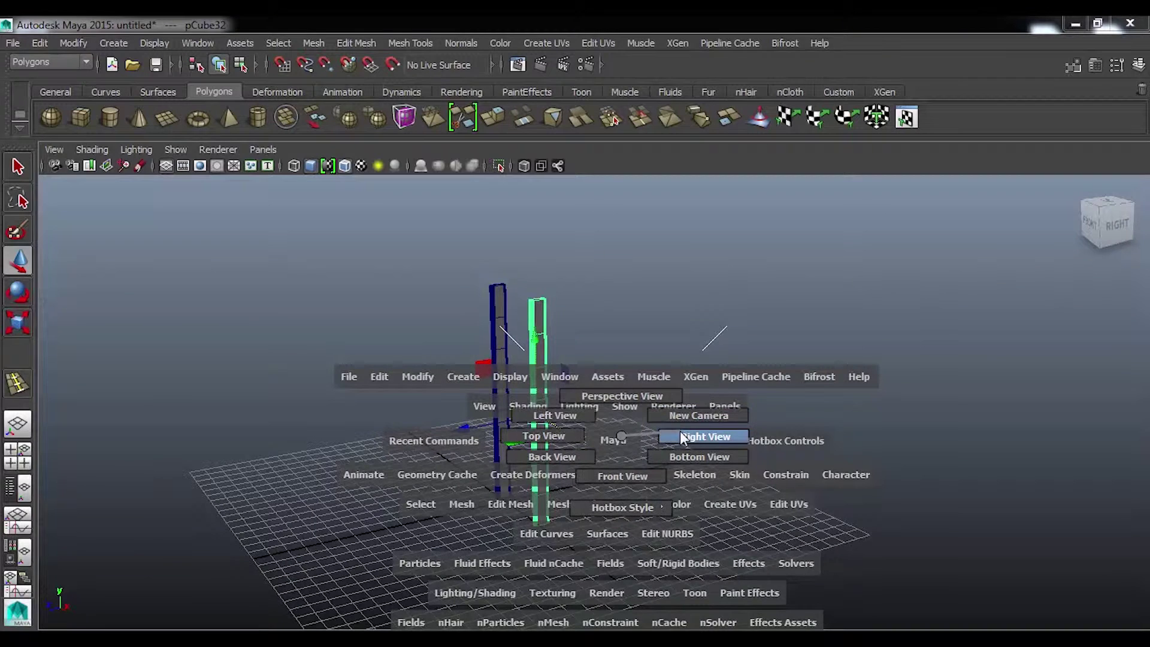
left_click_drag(680, 430, 672, 437)
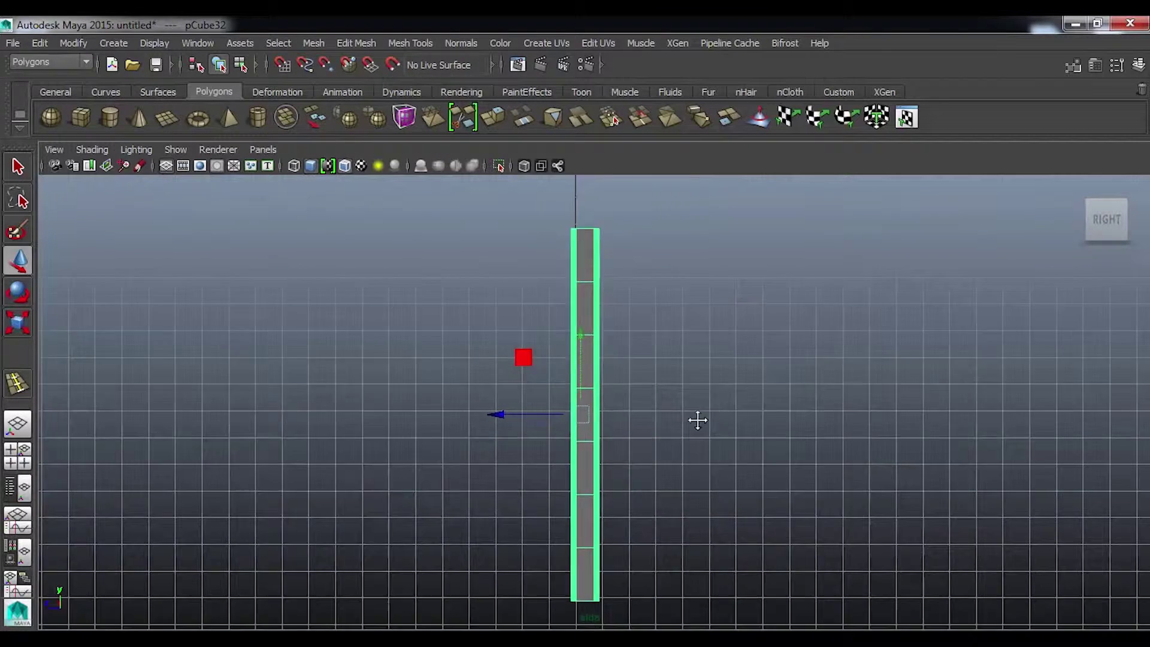
key("ctrl+d")
left_click_drag(527, 406, 381, 401)
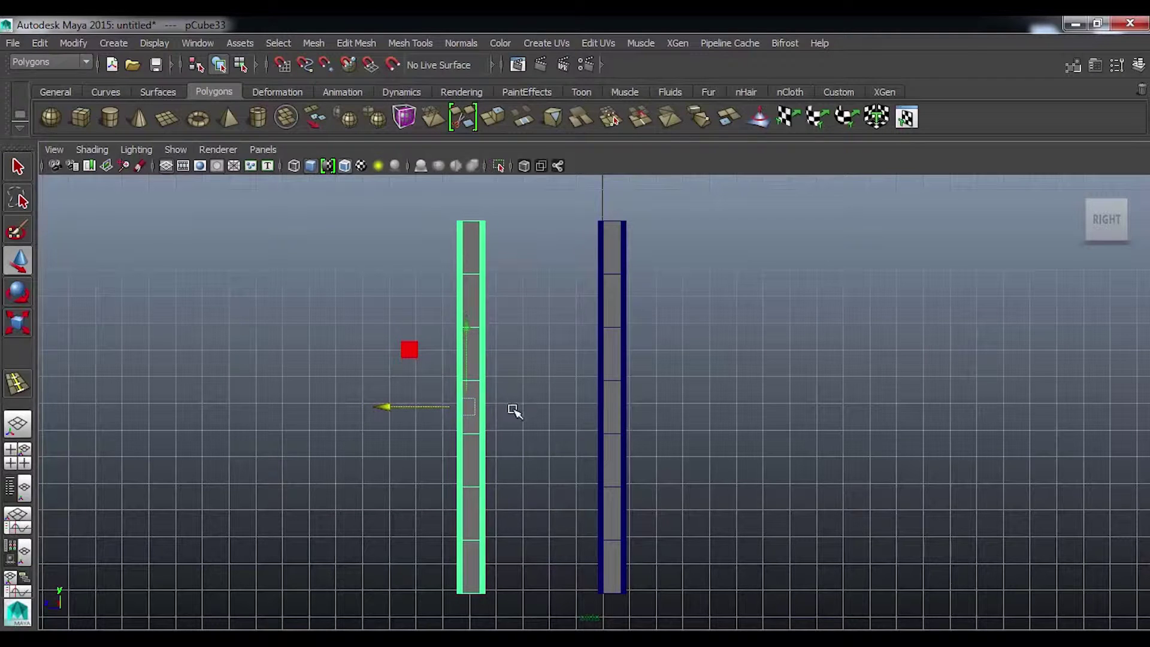
key("space")
mouse_move(521, 462)
middle_mouse_down("alt")
mouse_move(528, 430)
mouse_move(535, 454)
middle_mouse_up("alt")
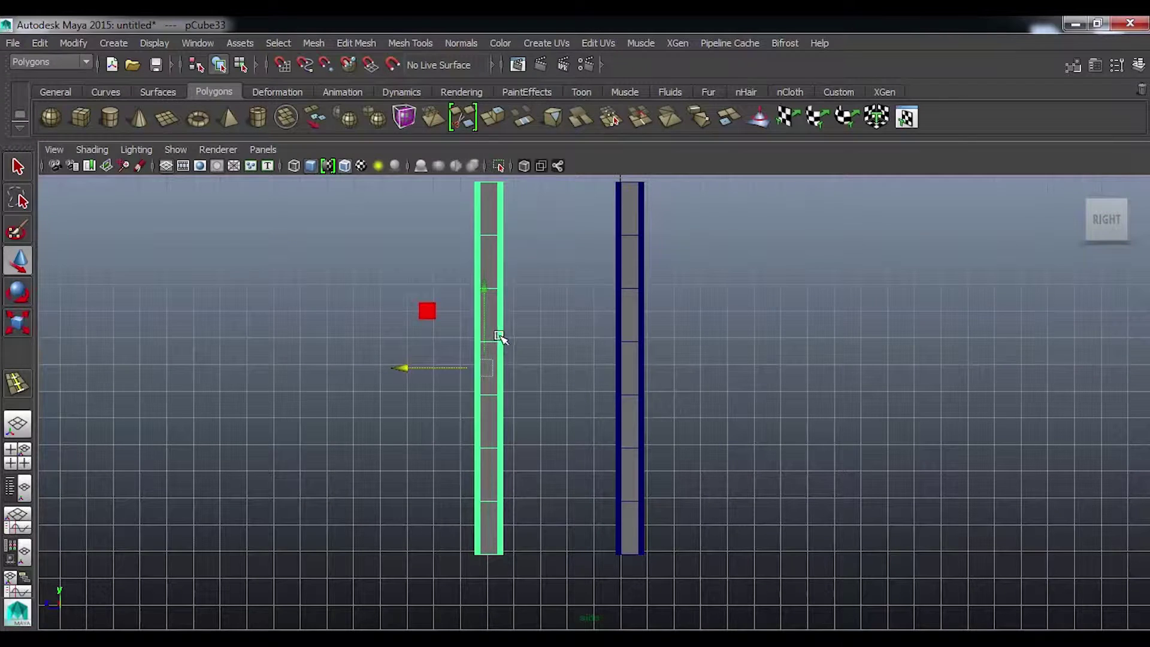
Put the new column's pivot at its base and scale it to about a third height.
left_click(484, 368)
left_click_drag(482, 300, 483, 473)
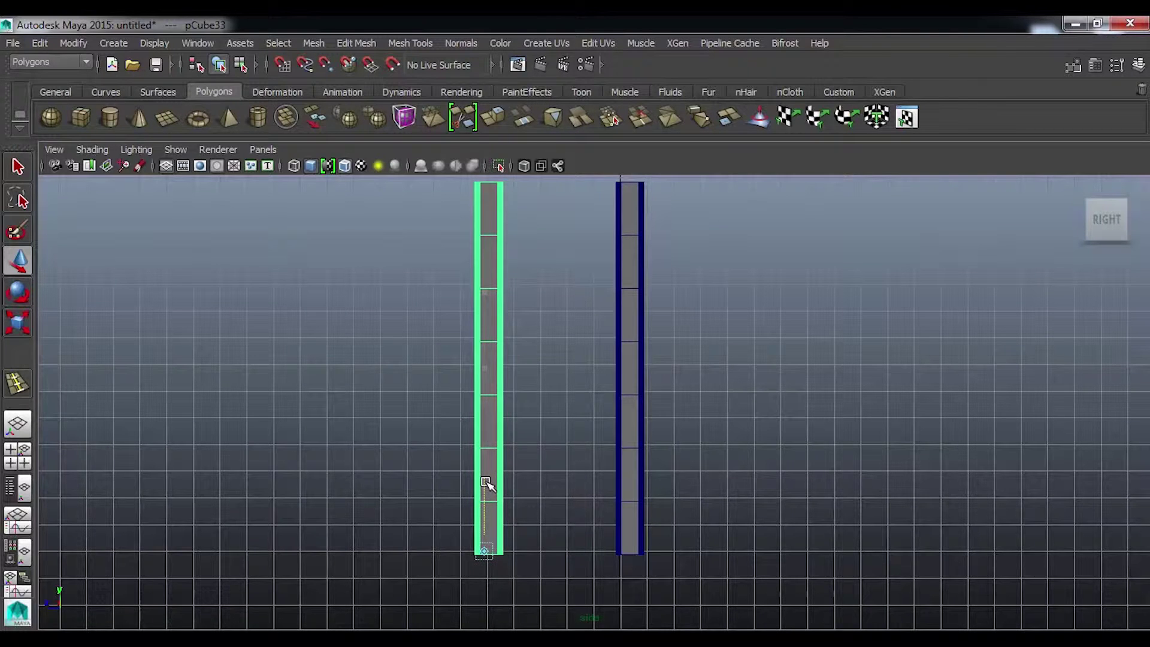
left_click_drag(486, 482, 491, 480)
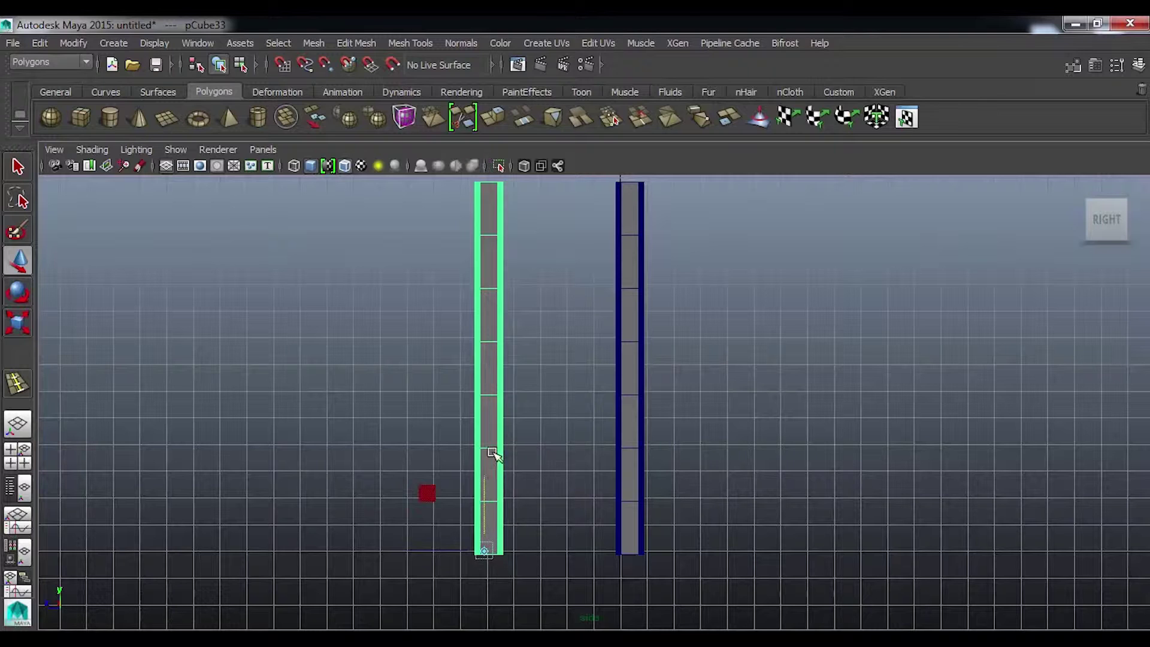
key("r")
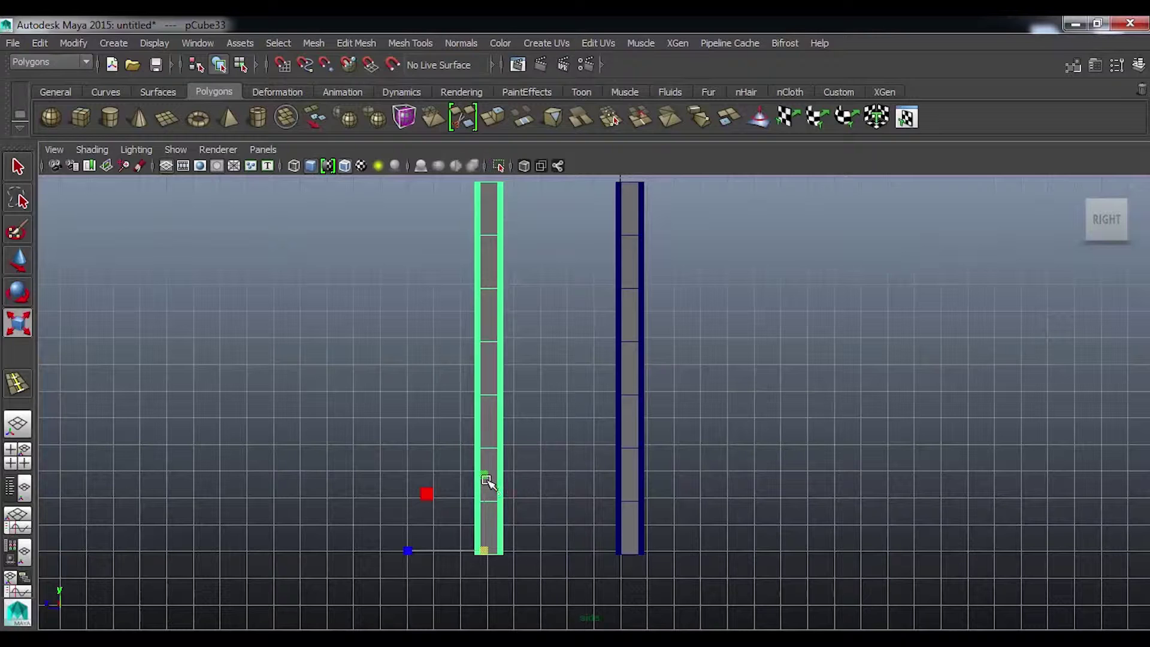
left_click_drag(485, 477, 480, 523)
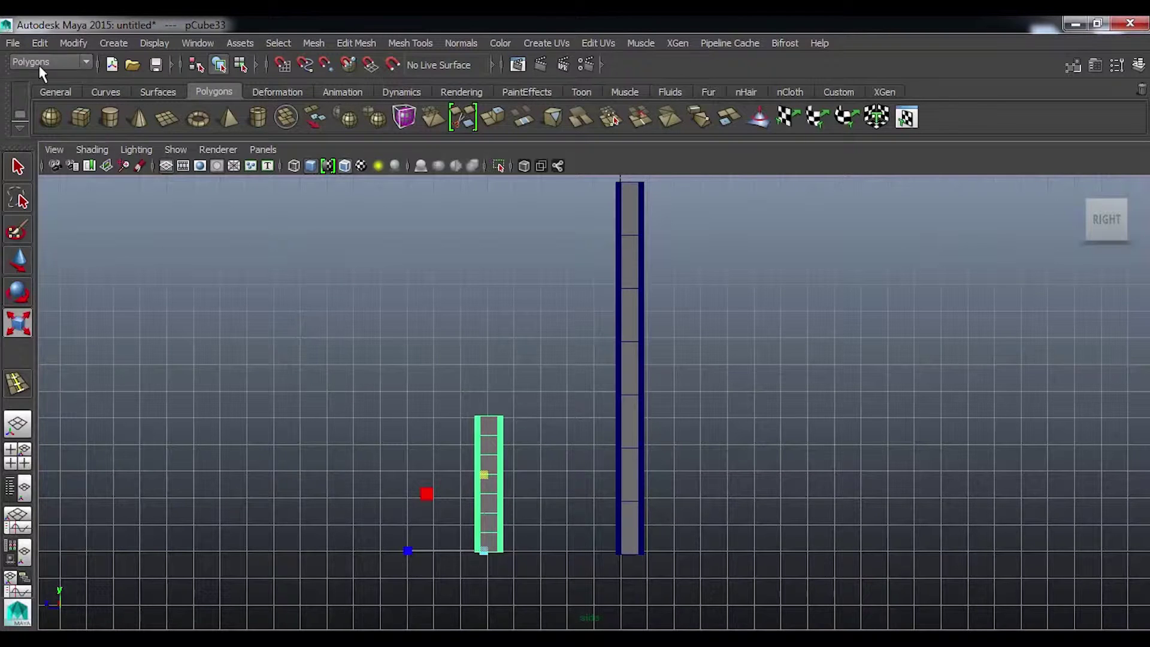
Center the pivot of the short front leg column.
left_click(74, 43)
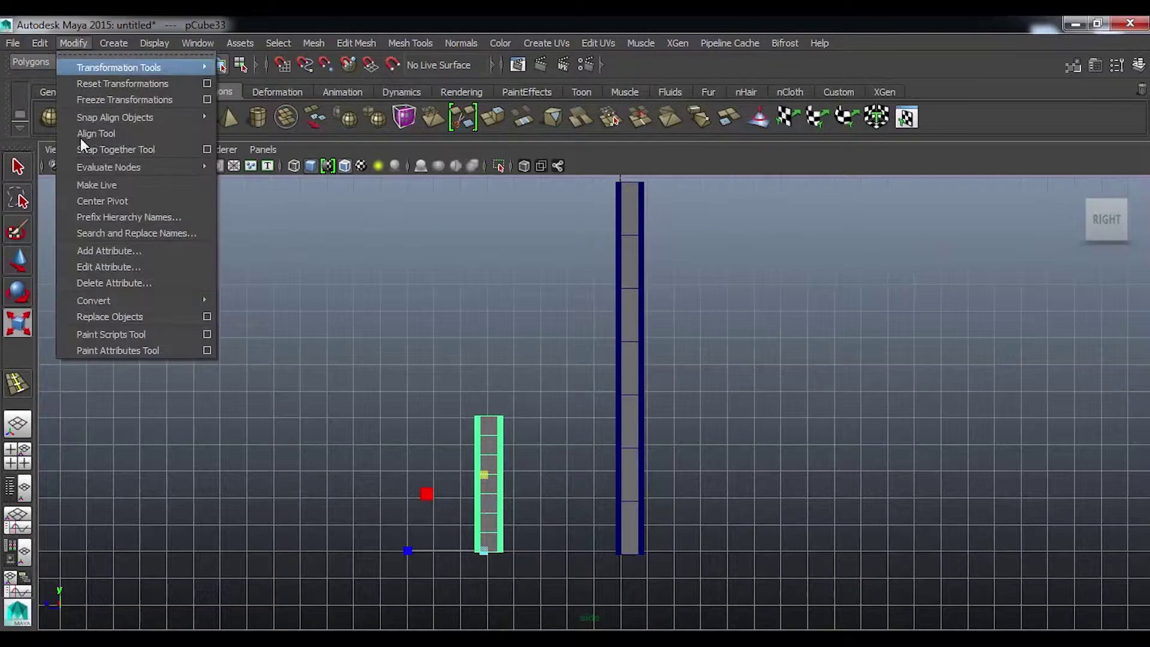
left_click(102, 187)
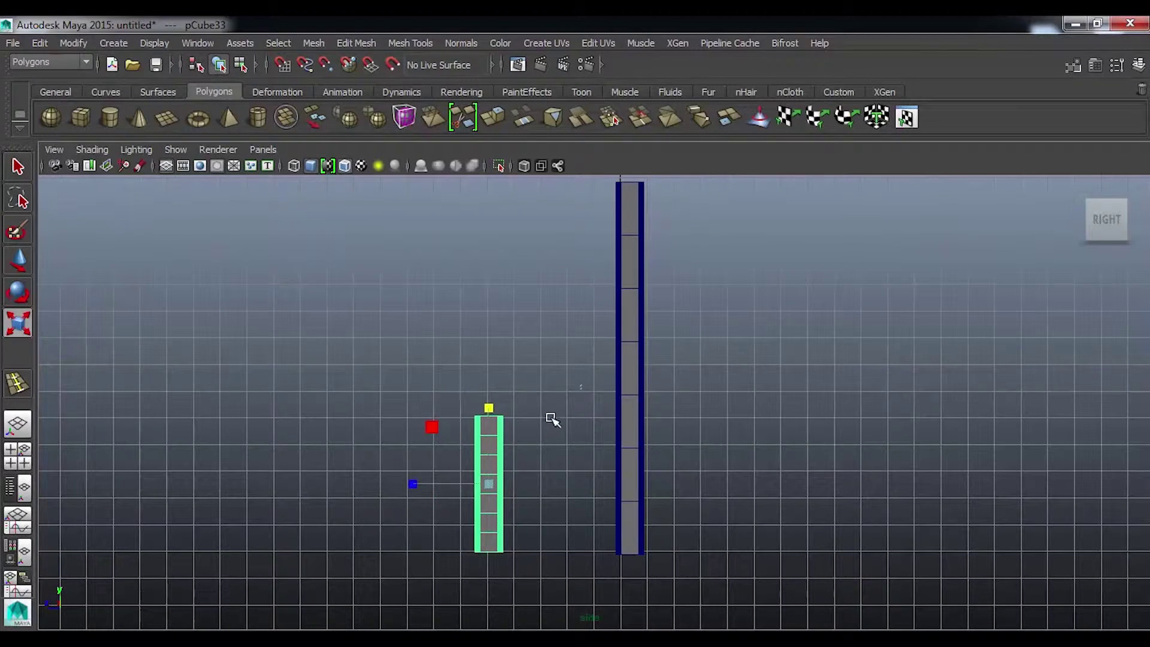
key("space")
left_click(552, 420)
mouse_move(552, 418)
left_mouse_down()
mouse_move(551, 379)
mouse_move(684, 430)
mouse_move(642, 406)
mouse_move(529, 423)
mouse_move(573, 463)
mouse_move(532, 475)
mouse_move(583, 505)
mouse_move(554, 386)
left_mouse_up()
Switch to Front view and select the short front leg, framing both legs.
left_click(488, 476)
key("w")
left_click(612, 514)
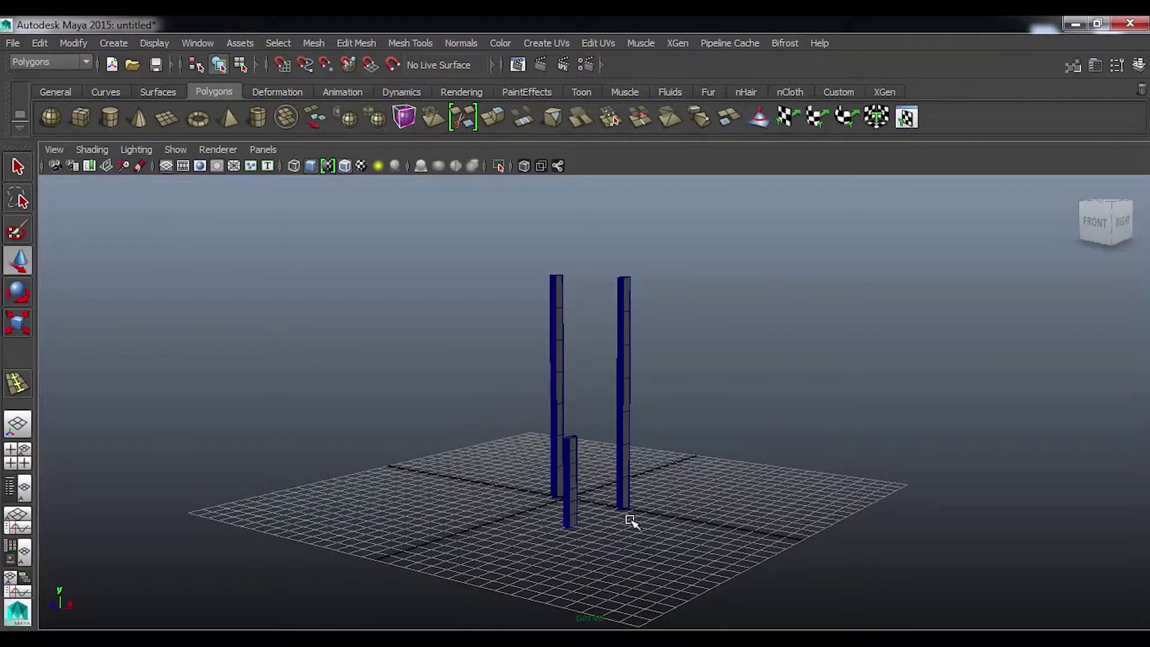
key("space")
left_click_drag(624, 510, 645, 442)
scroll(397, 483, "down", 3)
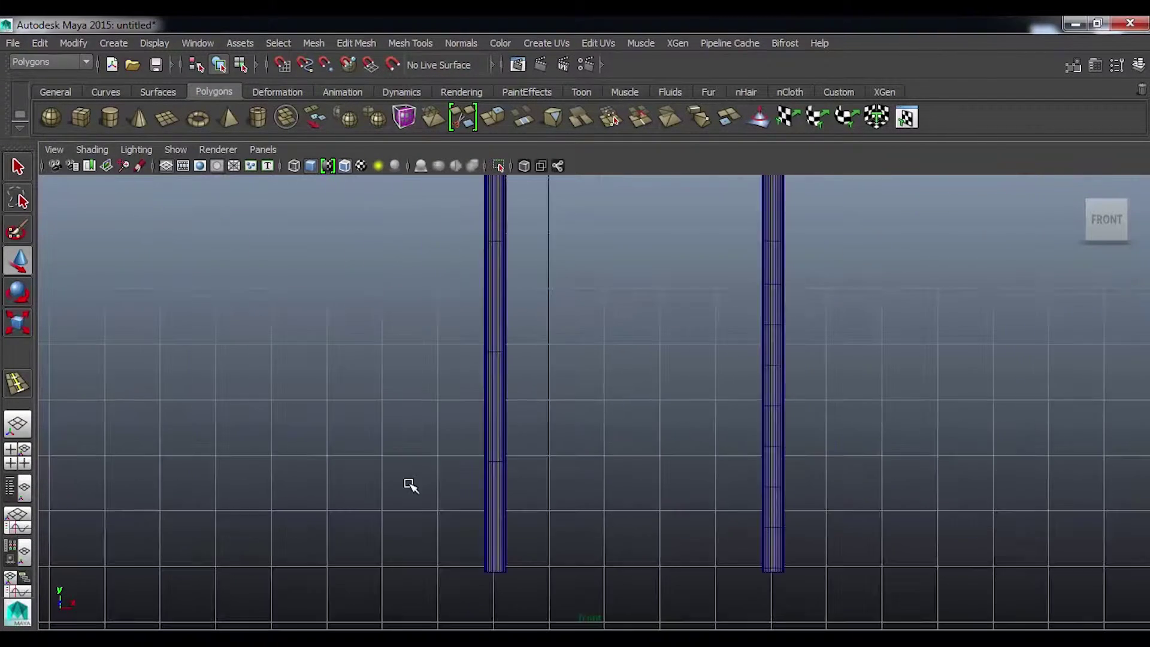
left_click(693, 459)
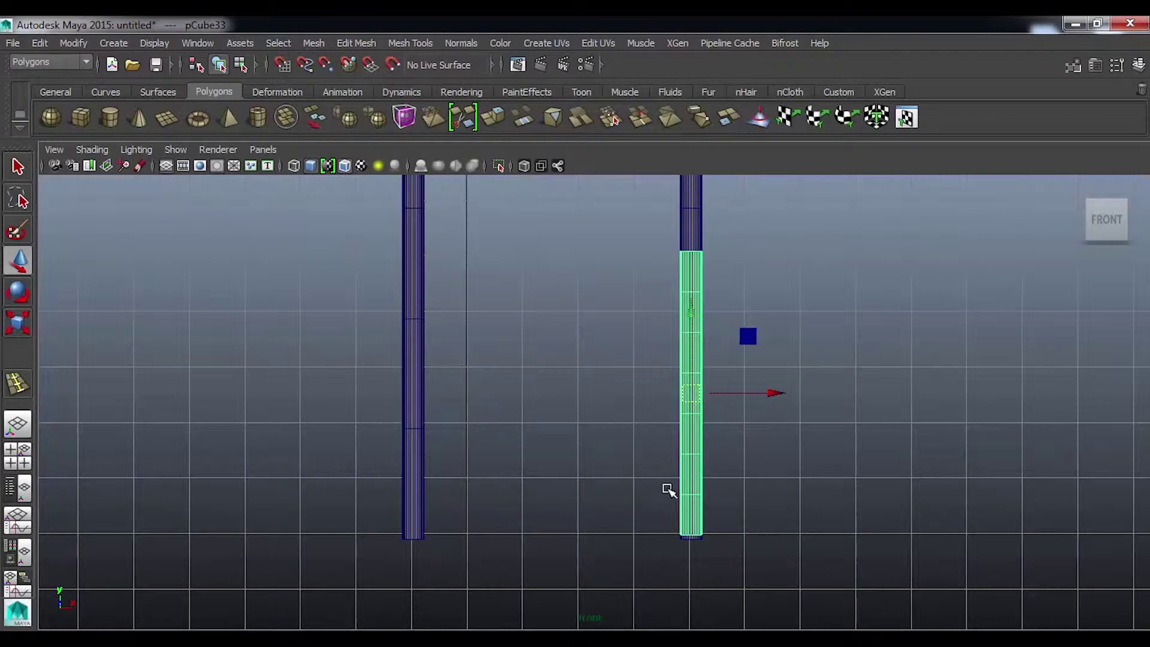
left_click_drag(673, 488, 624, 477, "alt")
mouse_move(624, 477)
middle_mouse_down("alt")
mouse_move(693, 470)
mouse_move(676, 378)
middle_mouse_up("alt")
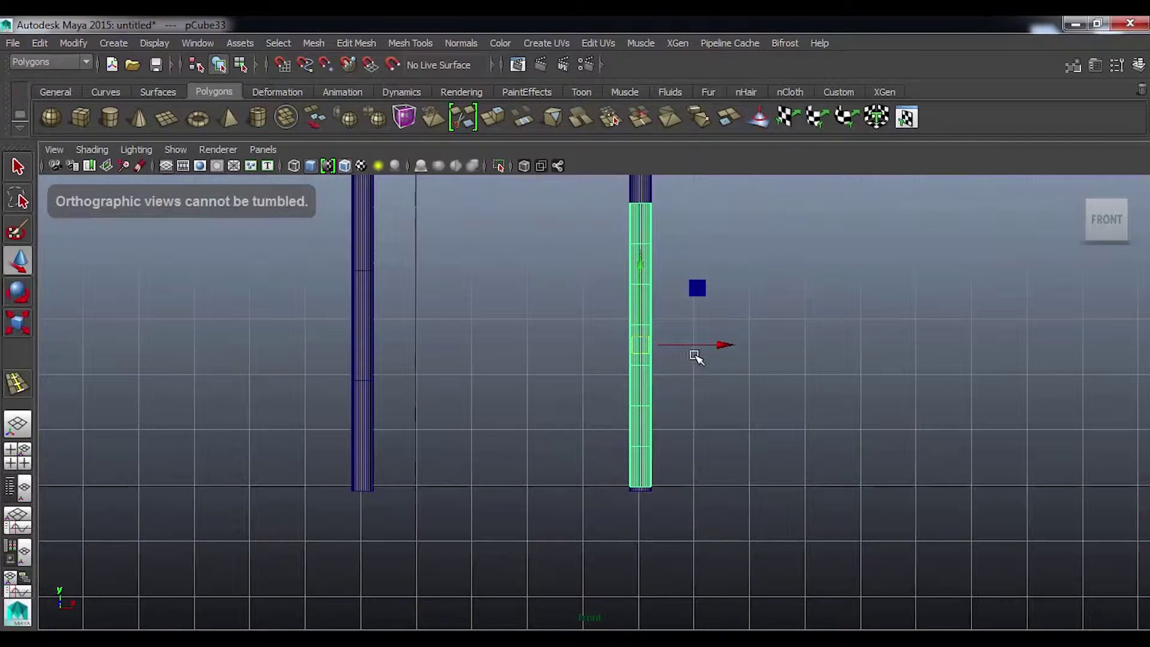
Duplicate the short leg, move the copy left under the other back post, and nudge both legs down.
key("ctrl+d")
left_click_drag(724, 345, 448, 344)
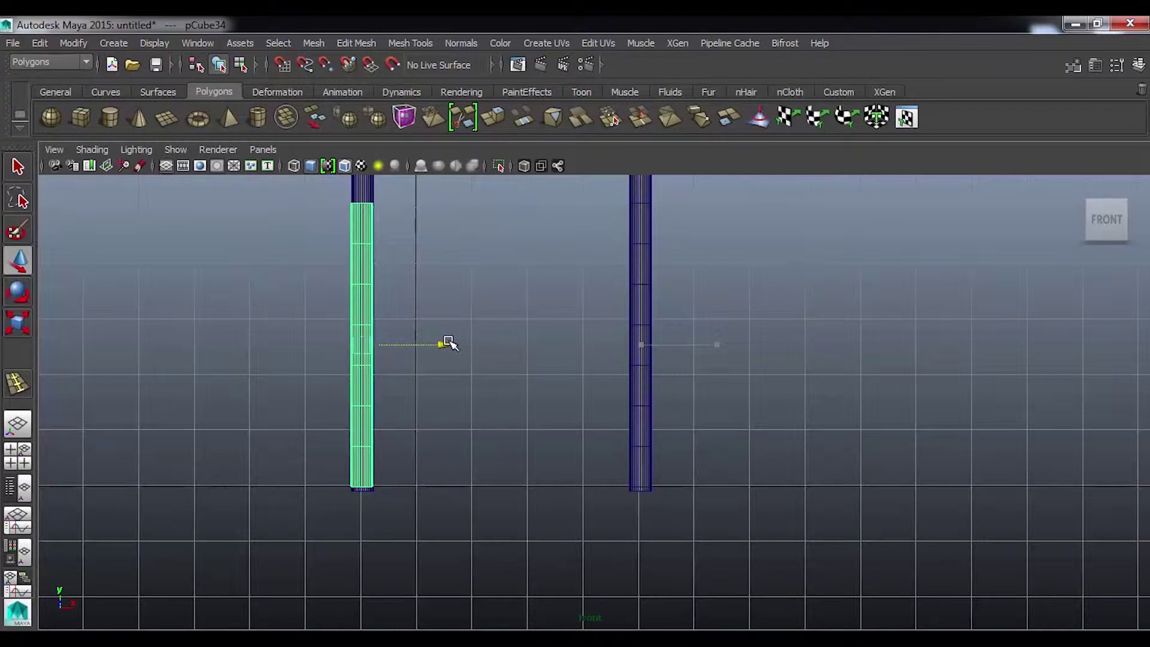
middle_click_drag(363, 268, 363, 261)
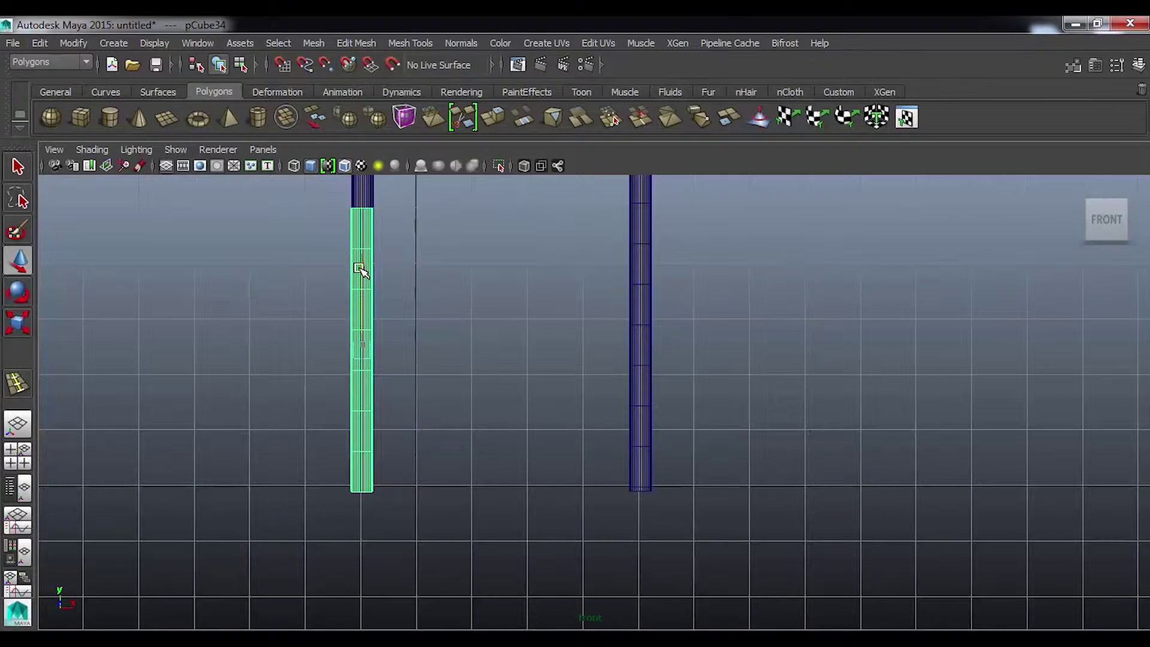
left_click(648, 335)
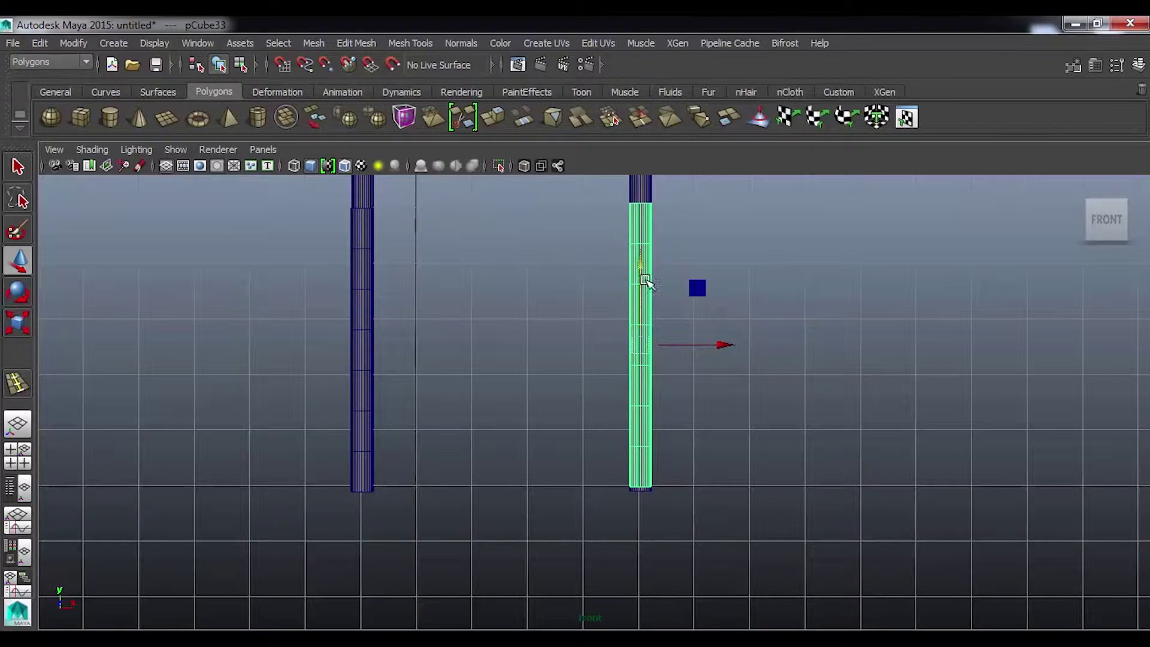
middle_click_drag(643, 274, 642, 279)
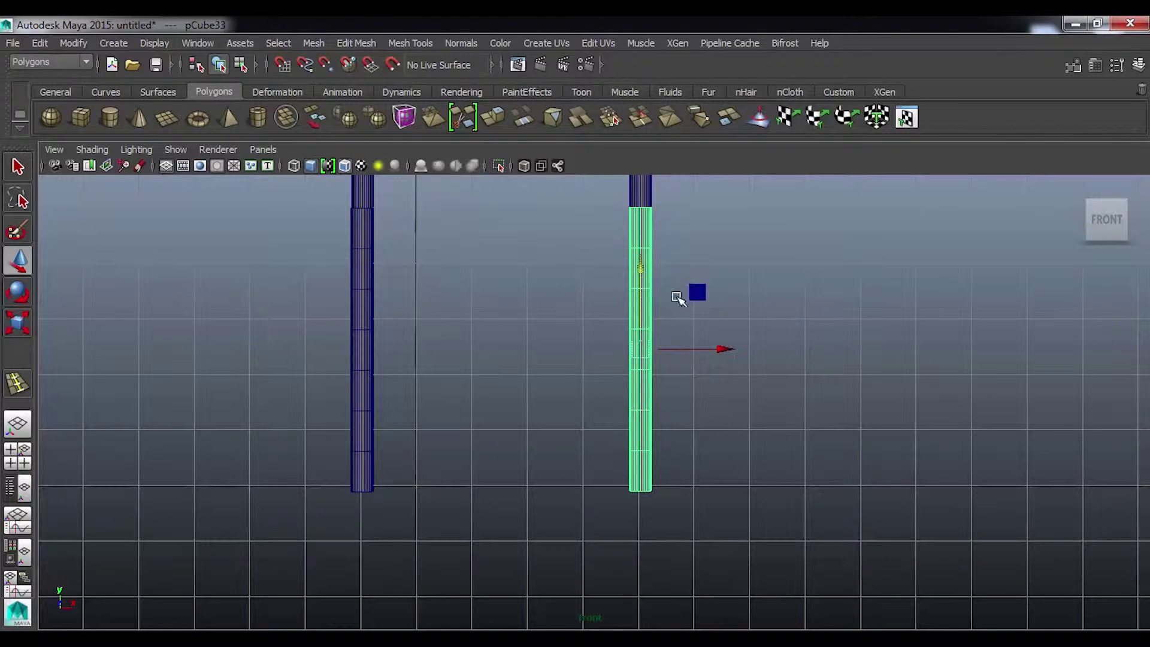
left_click(792, 314)
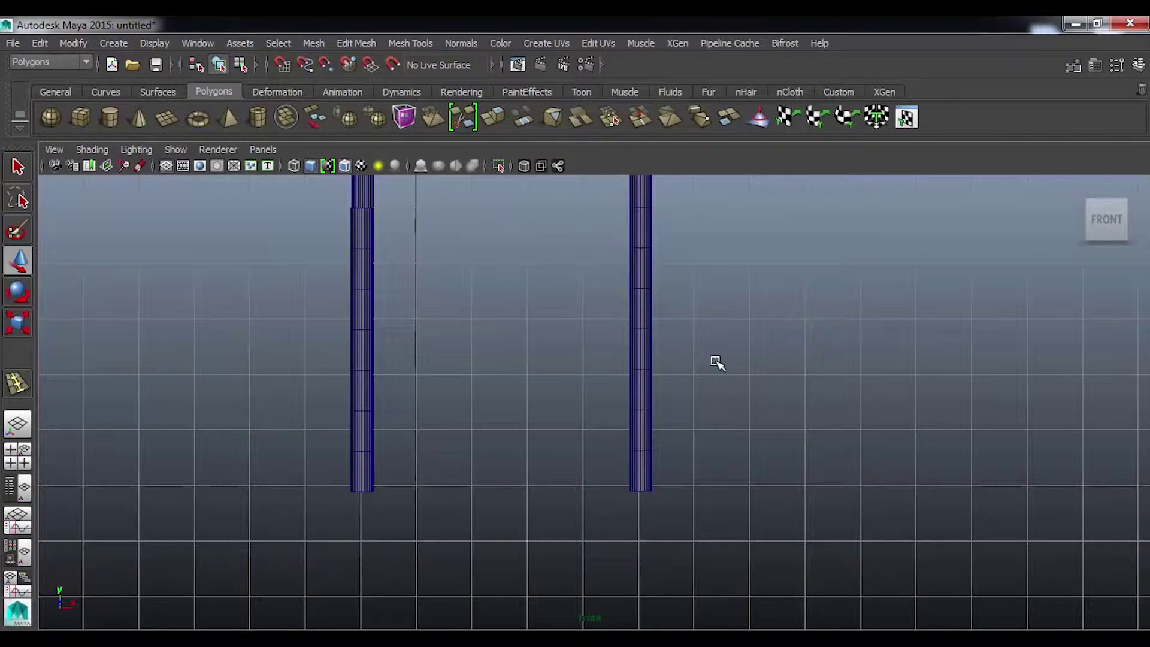
Orbit in perspective to check the four legs, then return to Right view.
key("space")
mouse_move(675, 378)
left_mouse_down("alt")
mouse_move(631, 334)
mouse_move(670, 349)
mouse_move(646, 394)
left_mouse_up("alt")
mouse_move(596, 436)
left_mouse_down("alt")
mouse_move(655, 468)
mouse_move(822, 491)
left_mouse_up("alt")
mouse_move(672, 420)
left_mouse_down("alt")
mouse_move(591, 431)
mouse_move(534, 465)
mouse_move(766, 444)
mouse_move(572, 465)
mouse_move(685, 444)
left_mouse_up("alt")
key("space")
middle_click_drag(675, 442, 519, 475, "alt")
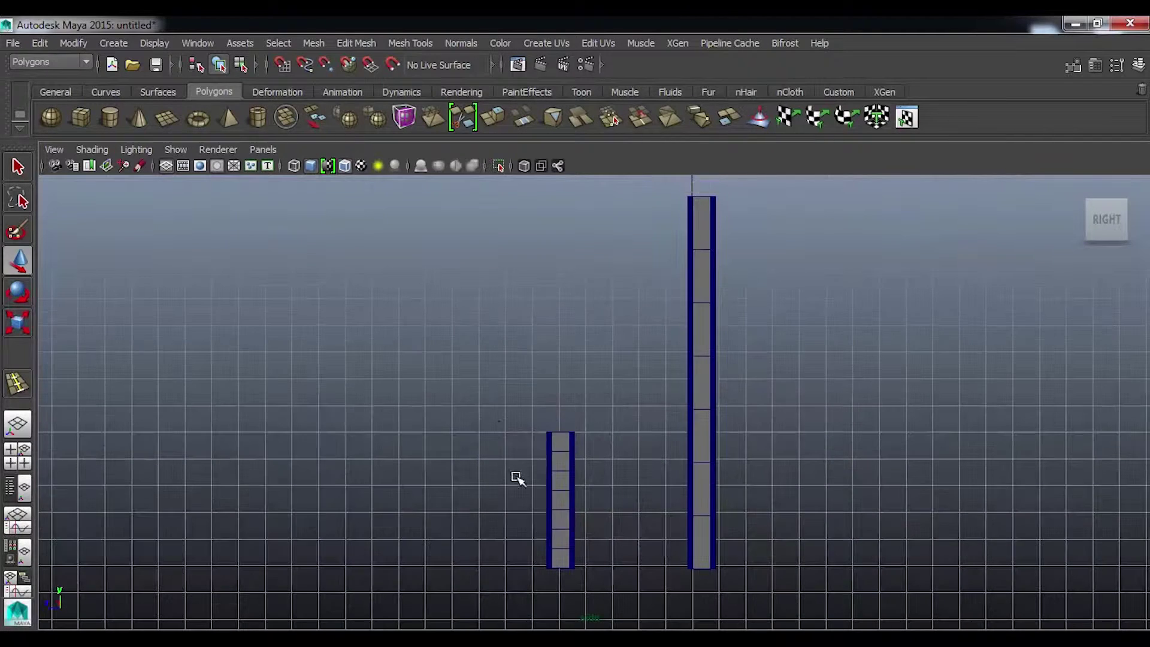
Lift the duplicated leg piece and rotate it 90° to lie horizontal.
left_click_drag(606, 506, 607, 505)
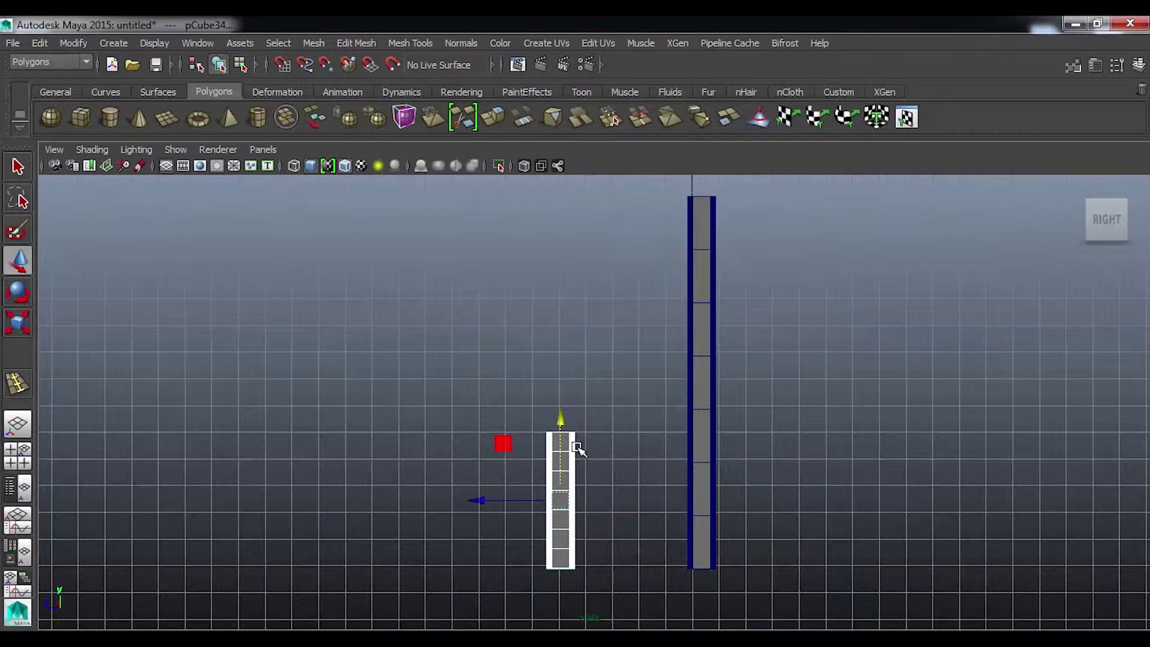
left_click_drag(557, 424, 559, 367)
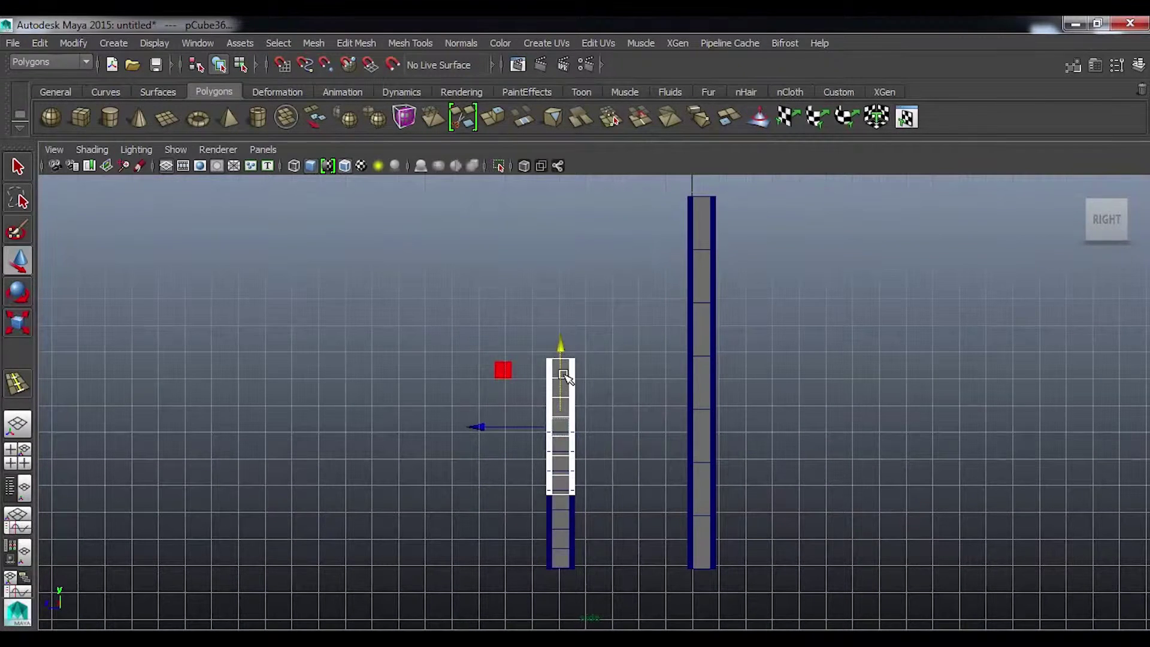
key("e")
left_click_drag(535, 349, 621, 406)
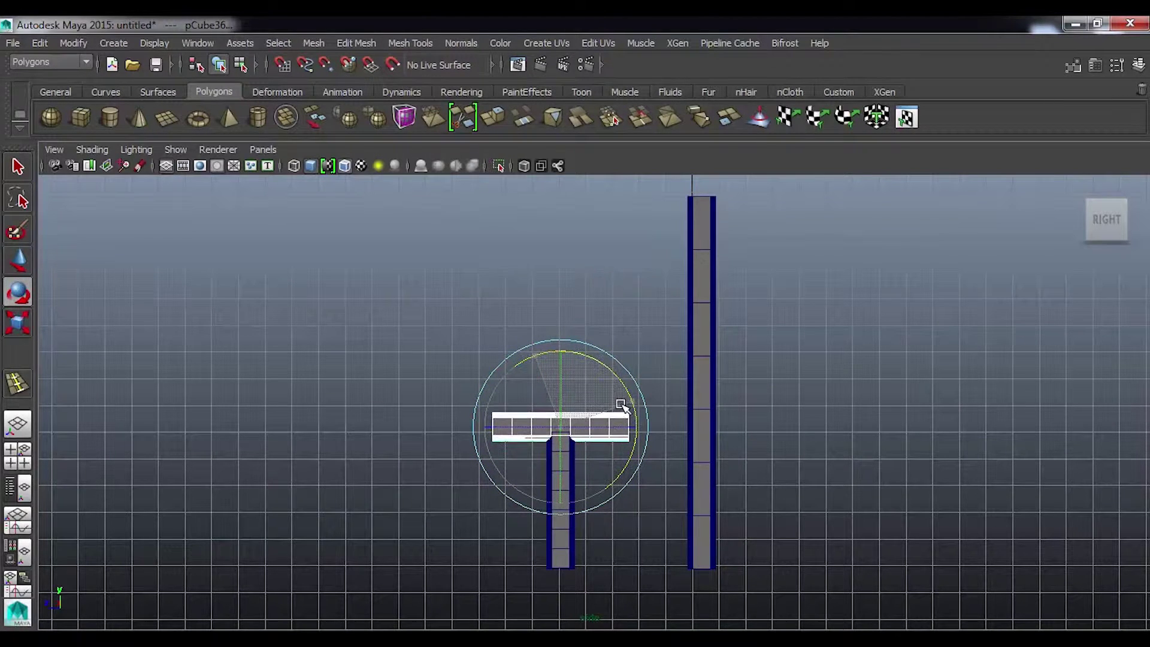
left_click_drag(622, 406, 626, 445)
Move and scale the horizontal rail to span the front leg and back post.
key("w")
mouse_move(577, 429)
right_mouse_down("alt")
mouse_move(596, 398)
mouse_move(862, 393)
right_mouse_up("alt")
middle_click_drag(555, 442, 585, 423, "alt")
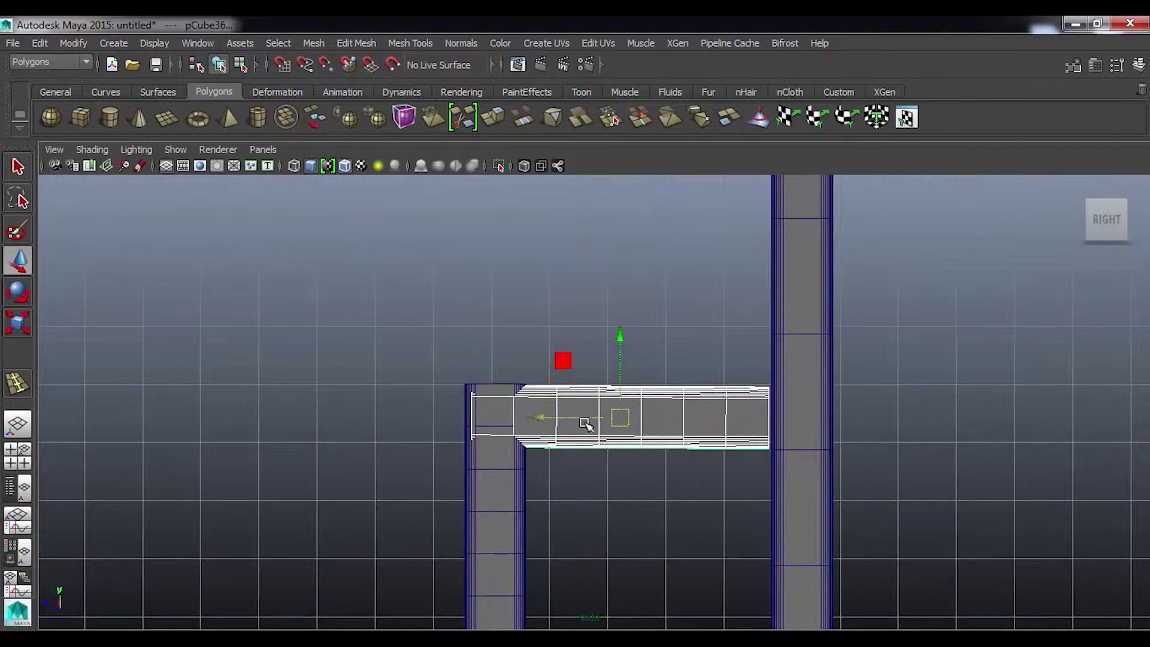
mouse_move(621, 421)
left_mouse_down()
mouse_move(639, 418)
mouse_move(631, 426)
left_mouse_up()
key("r")
left_click_drag(714, 419, 719, 417)
key("w")
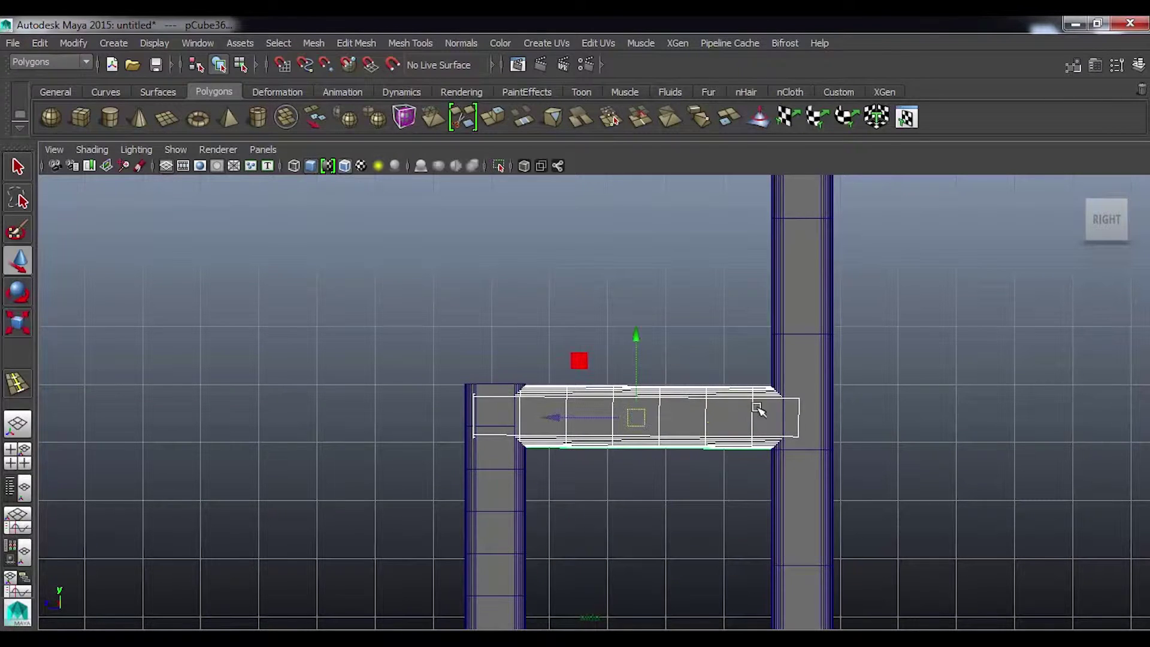
left_click_drag(552, 416, 556, 415)
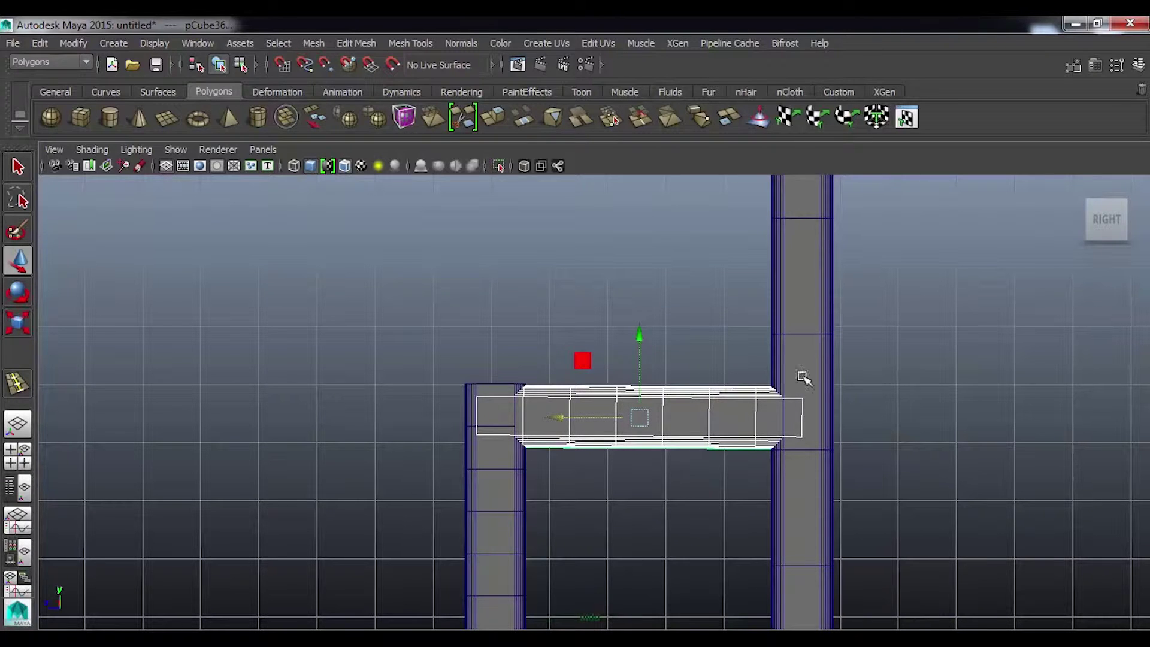
Check the rail in perspective, then place a duplicate lower as the bottom side rail.
key("space")
left_click_drag(914, 416, 911, 378)
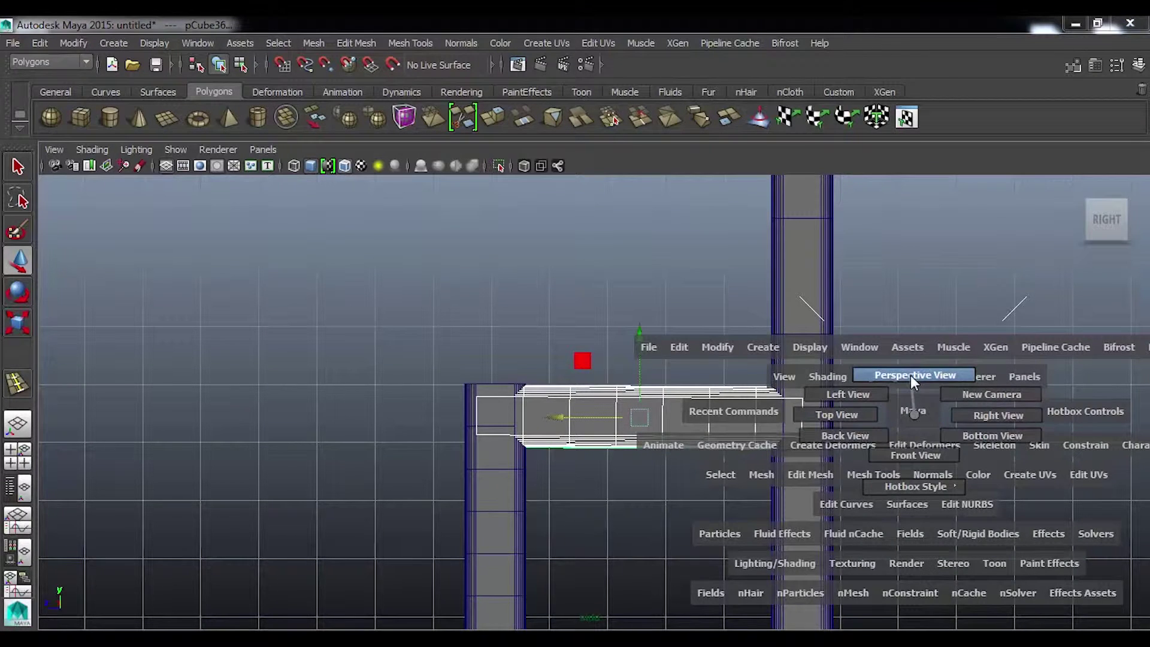
mouse_move(873, 429)
left_mouse_down("alt")
mouse_move(904, 467)
mouse_move(860, 441)
mouse_move(822, 449)
mouse_move(940, 414)
mouse_move(924, 424)
mouse_move(632, 423)
mouse_move(785, 436)
mouse_move(740, 461)
mouse_move(745, 480)
mouse_move(619, 369)
left_mouse_up("alt")
left_click(861, 441)
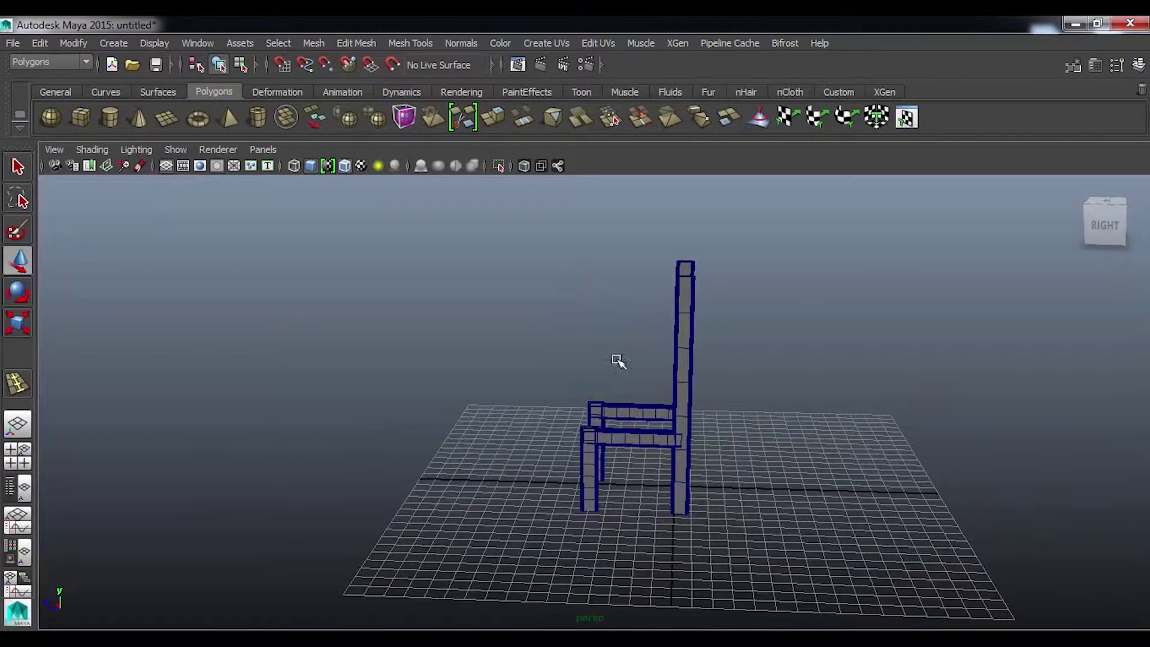
mouse_move(753, 478)
left_mouse_down("alt")
mouse_move(748, 460)
mouse_move(815, 463)
left_mouse_up("alt")
key("space")
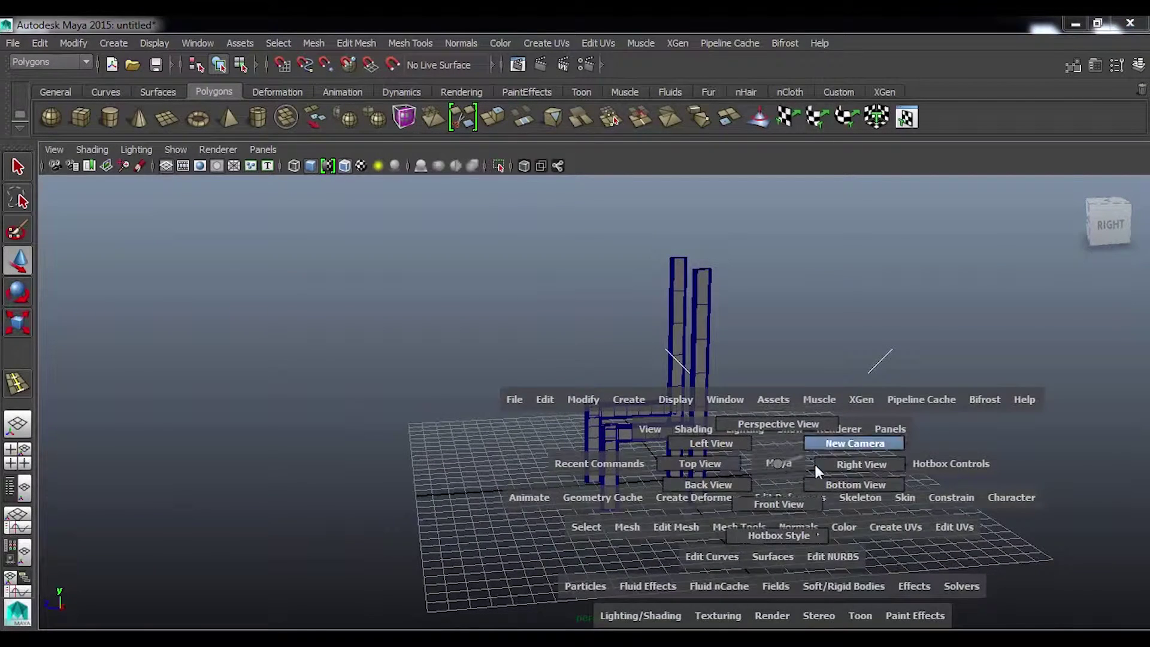
left_click(659, 431)
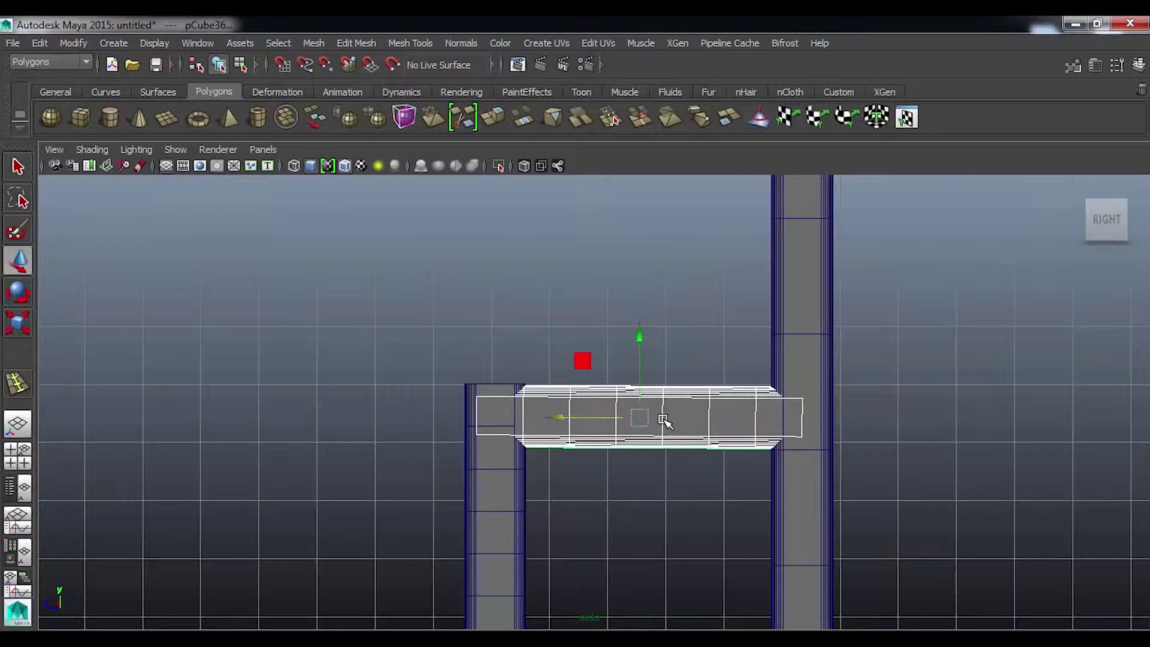
scroll(739, 444, "down", 2)
middle_click_drag(693, 457, 672, 347, "alt")
left_click_drag(639, 274, 642, 390)
Select a side rail in perspective and rotate it to cross the seat front.
key("space")
mouse_move(841, 413)
left_mouse_down()
mouse_move(803, 385)
mouse_move(842, 437)
mouse_move(731, 424)
mouse_move(822, 401)
mouse_move(839, 422)
mouse_move(759, 437)
mouse_move(708, 426)
mouse_move(780, 426)
mouse_move(778, 444)
mouse_move(743, 465)
mouse_move(702, 472)
mouse_move(788, 470)
mouse_move(763, 467)
mouse_move(764, 452)
mouse_move(786, 467)
mouse_move(779, 444)
mouse_move(749, 491)
mouse_move(763, 526)
mouse_move(778, 447)
mouse_move(739, 452)
mouse_move(743, 468)
mouse_move(793, 465)
mouse_move(734, 470)
mouse_move(760, 453)
left_mouse_up()
left_click(679, 431)
key("e")
left_click_drag(695, 437, 598, 430)
Set the rail's Y rotation to 90° using the Attribute Editor's transform values.
left_click(1095, 64)
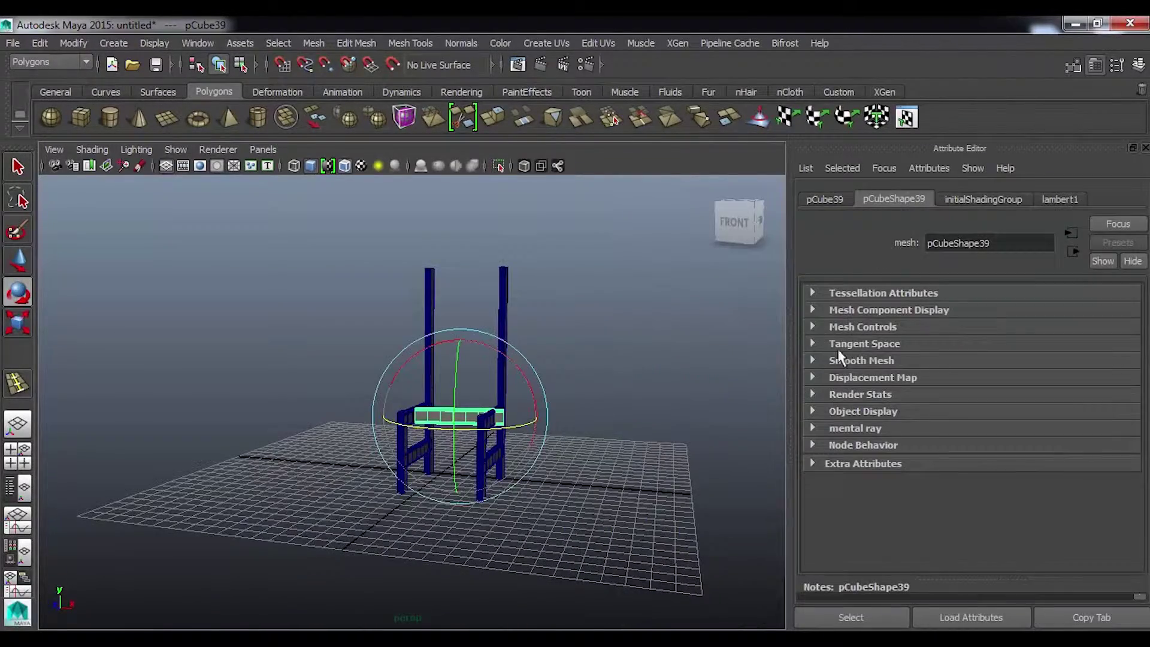
left_click(837, 203)
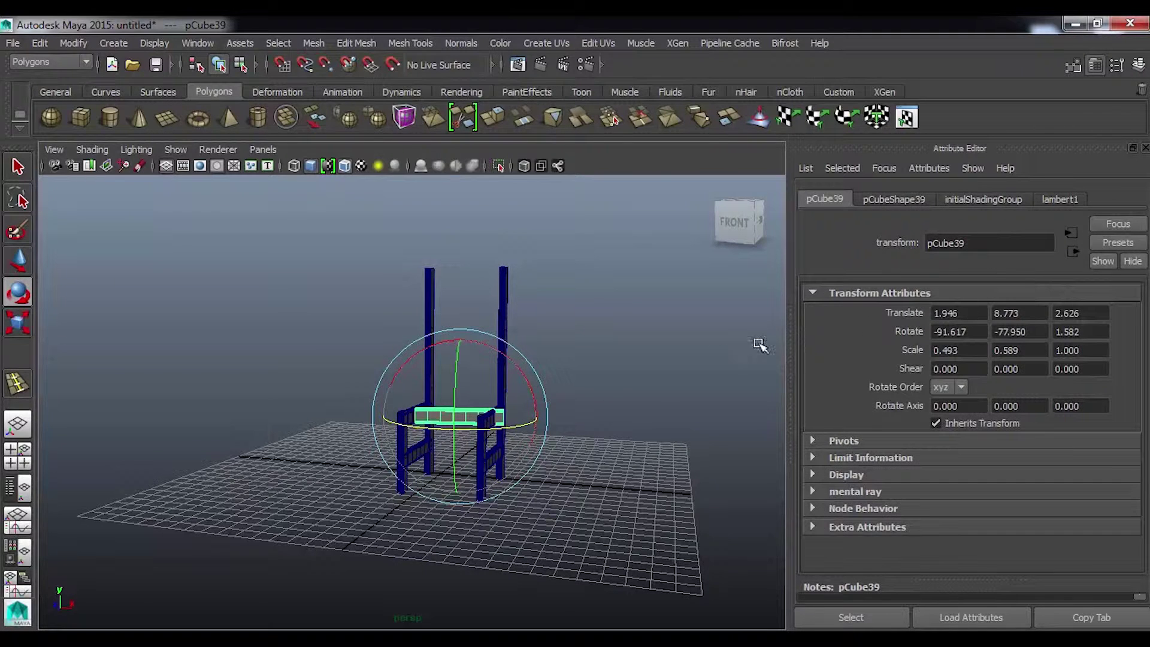
left_click_drag(528, 427, 519, 428)
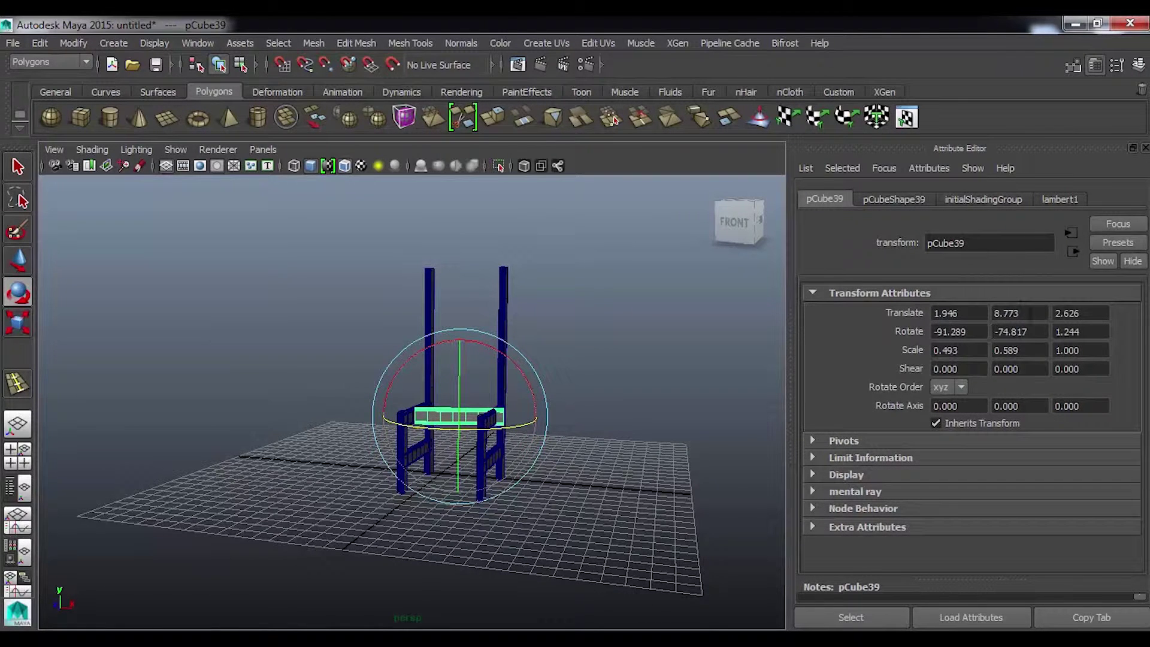
key("Return")
left_click(591, 432)
mouse_move(591, 433)
left_mouse_down("alt")
mouse_move(617, 521)
mouse_move(575, 496)
mouse_move(542, 504)
left_mouse_up("alt")
key("space")
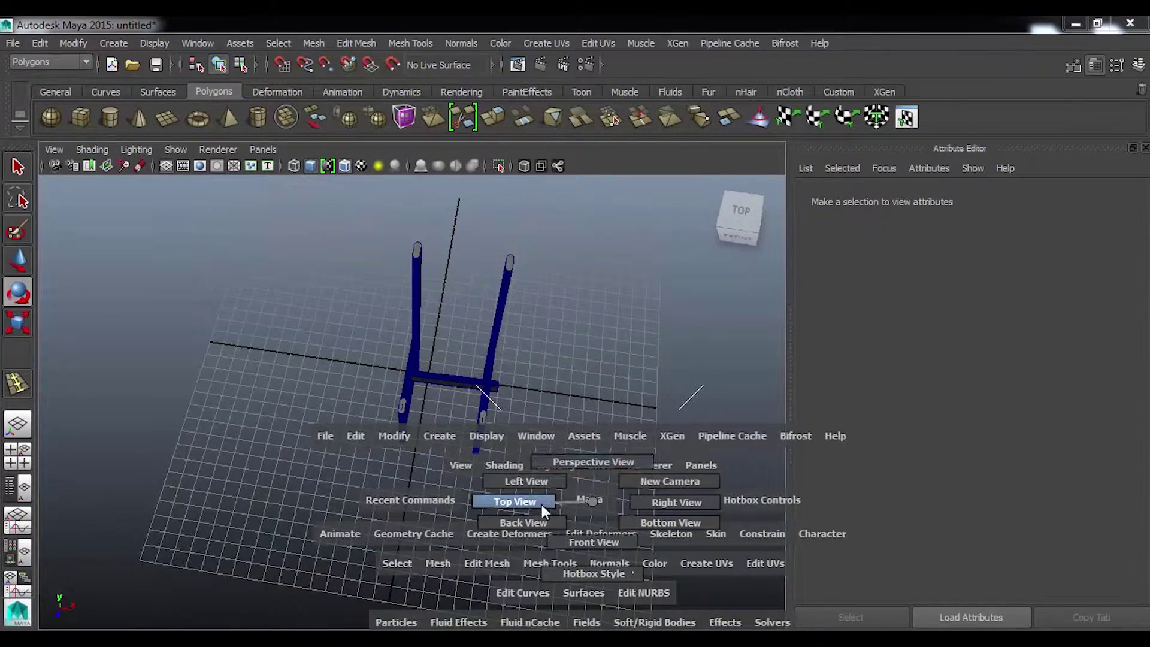
In Top view, move the rail forward to sit at the front legs.
left_click(456, 442)
middle_click_drag(418, 481, 526, 458, "alt")
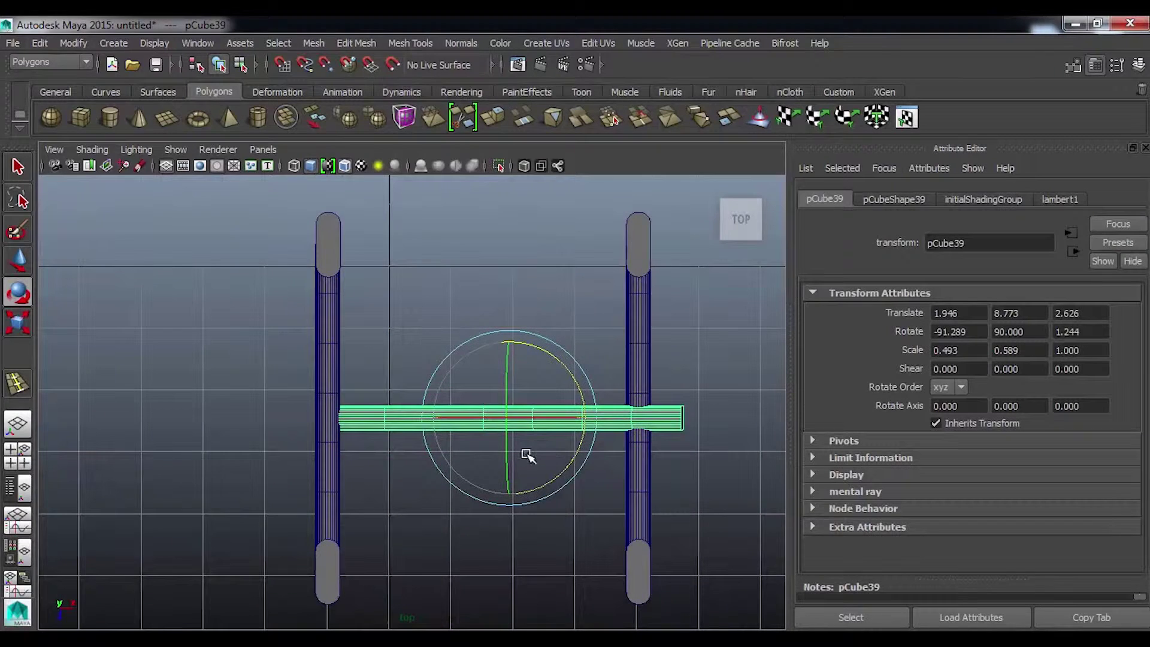
key("w")
left_click_drag(580, 423, 564, 419)
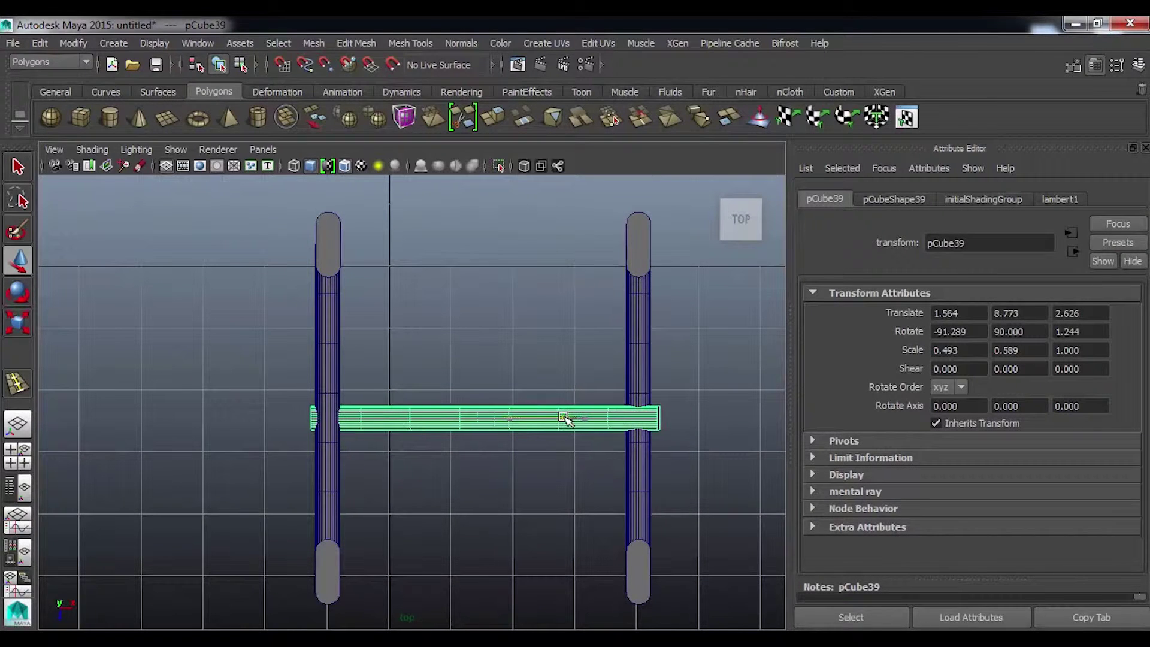
middle_click_drag(564, 419, 518, 375, "alt")
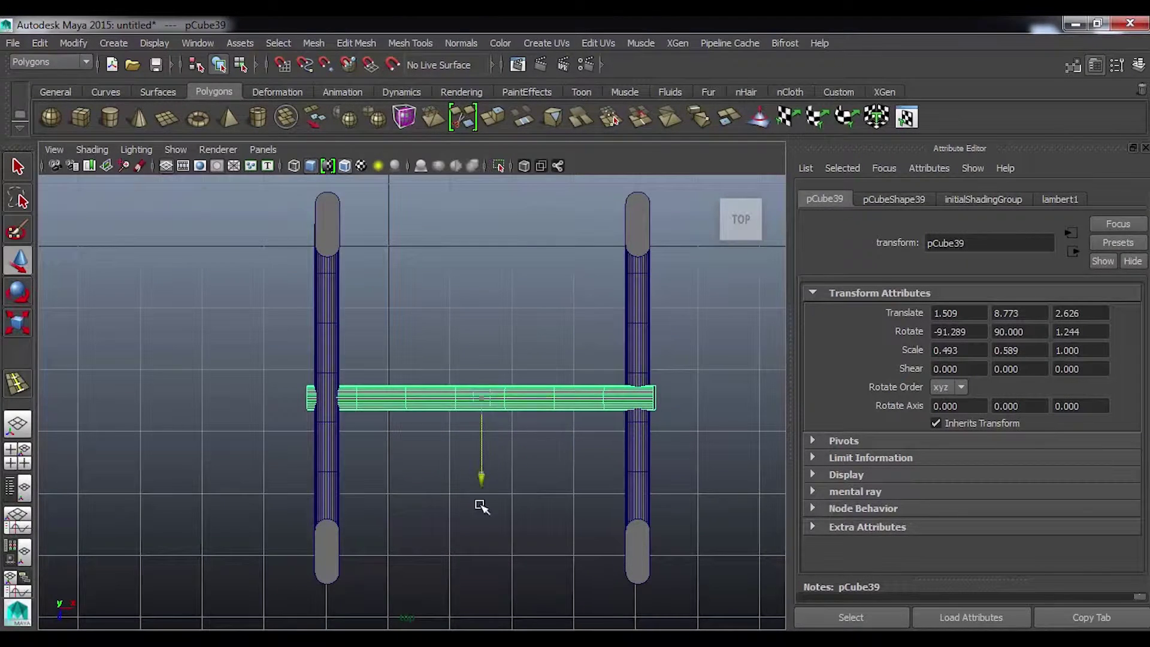
left_click_drag(482, 507, 475, 606)
middle_click_drag(475, 607, 470, 375, "alt")
left_click_drag(476, 441, 484, 440)
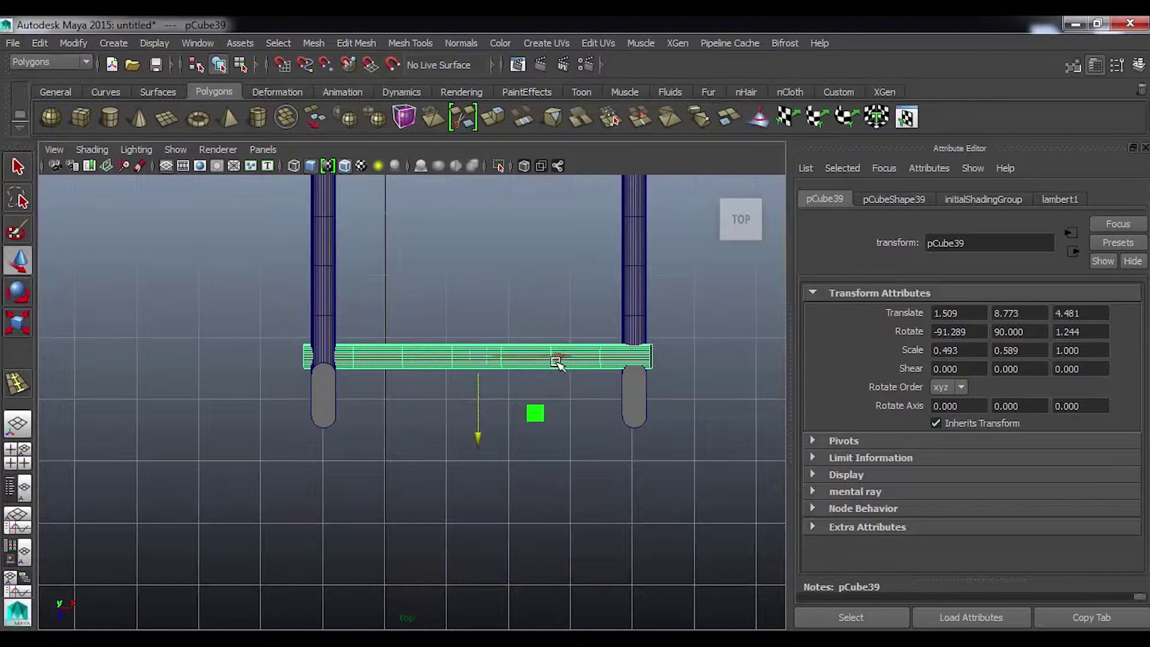
left_click_drag(558, 363, 561, 363)
Shorten the rail to fit between the front legs and reset Rotate Y to 0.
key("r")
left_click_drag(406, 362, 411, 357)
key("w")
left_click_drag(555, 362, 557, 353)
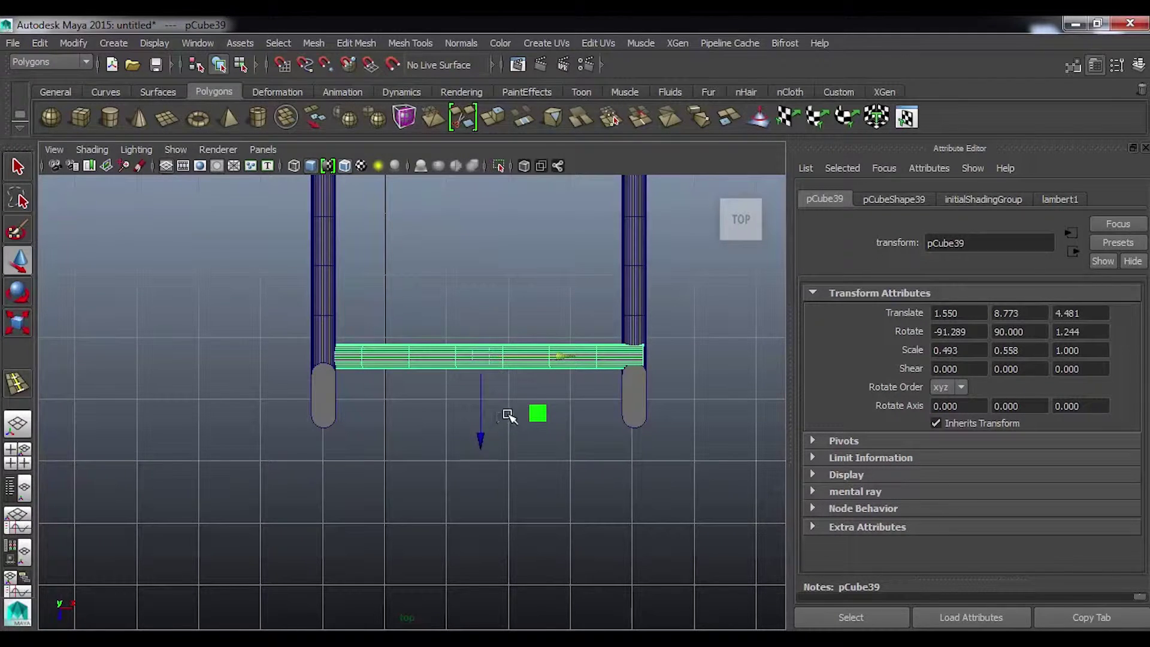
key("e")
mouse_move(477, 359)
left_mouse_down()
mouse_move(480, 303)
mouse_move(487, 311)
left_mouse_up()
type("0")
key("Return")
In Perspective, push the seat rail slightly further forward to Translate Z 4.727.
left_click(565, 487)
key("space")
mouse_move(561, 486)
left_mouse_down()
mouse_move(563, 458)
mouse_move(442, 458)
mouse_move(655, 453)
mouse_move(470, 465)
mouse_move(552, 509)
mouse_move(487, 490)
mouse_move(470, 539)
mouse_move(474, 349)
mouse_move(373, 513)
mouse_move(346, 515)
left_mouse_up()
left_click(480, 442)
key("w")
mouse_move(356, 464)
left_mouse_down()
mouse_move(344, 465)
mouse_move(367, 524)
mouse_move(325, 528)
left_mouse_up()
left_click(322, 526)
mouse_move(401, 506)
left_mouse_down("alt")
mouse_move(505, 478)
mouse_move(539, 442)
mouse_move(531, 491)
mouse_move(514, 485)
mouse_move(537, 471)
left_mouse_up("alt")
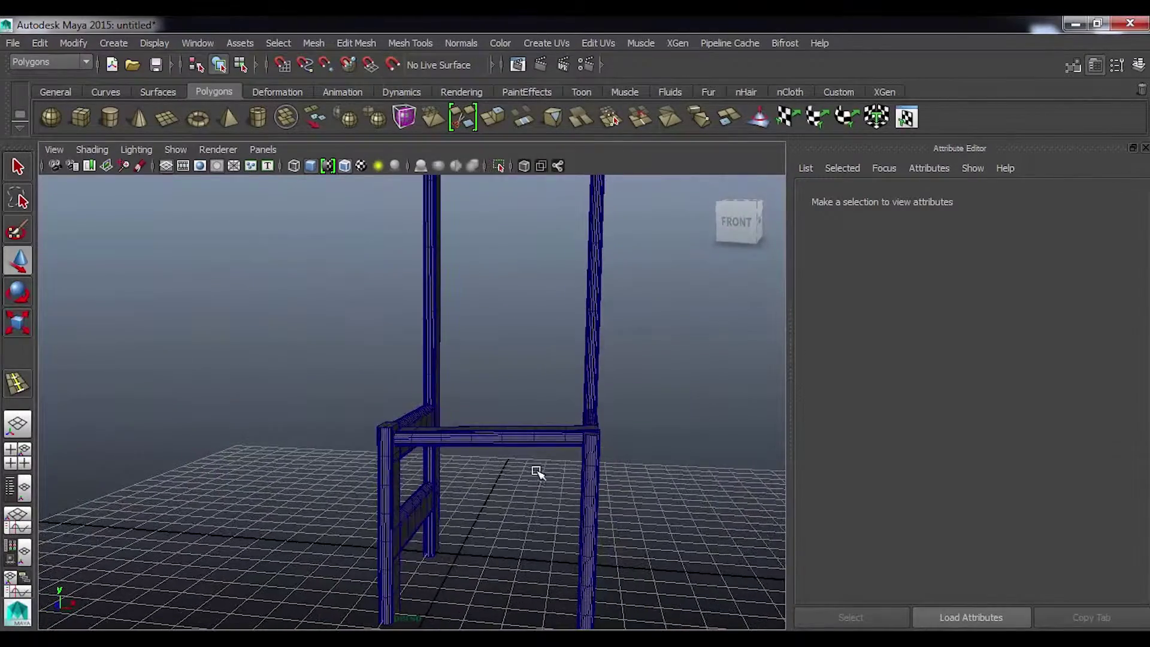
In Front view, rotate the front rail level to Rotate Z -90.
key("ctrl+z")
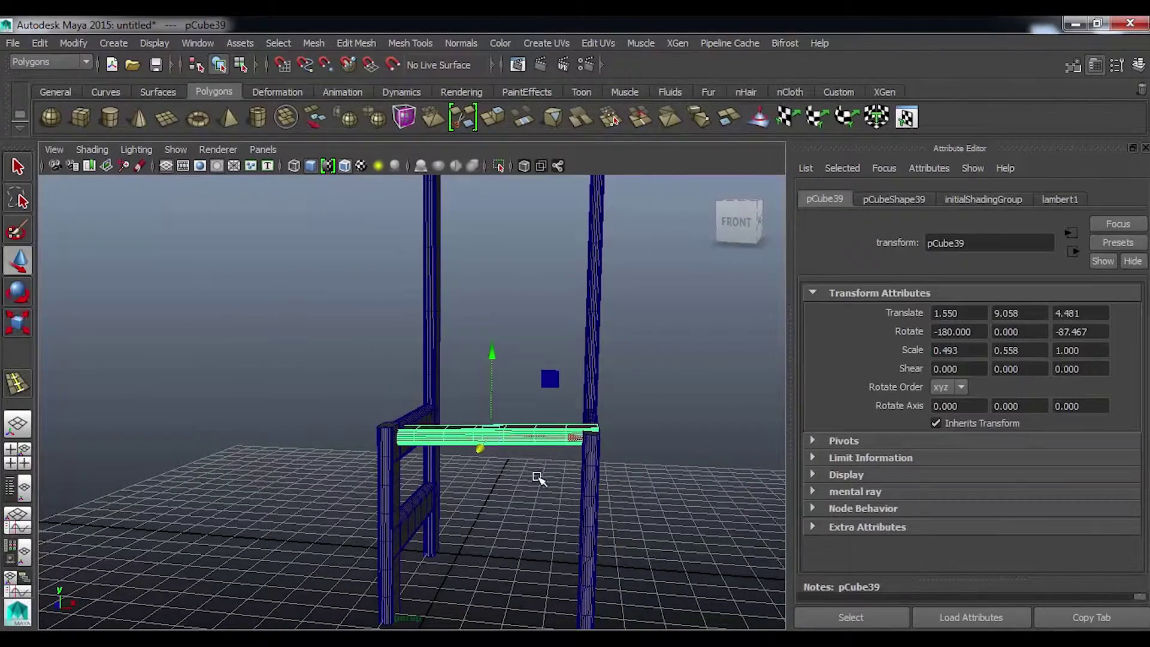
left_click_drag(537, 478, 577, 475, "alt")
key("space")
left_click_drag(654, 448, 656, 488)
right_click_drag(598, 520, 580, 460, "alt")
middle_click_drag(580, 460, 498, 483, "alt")
key("e")
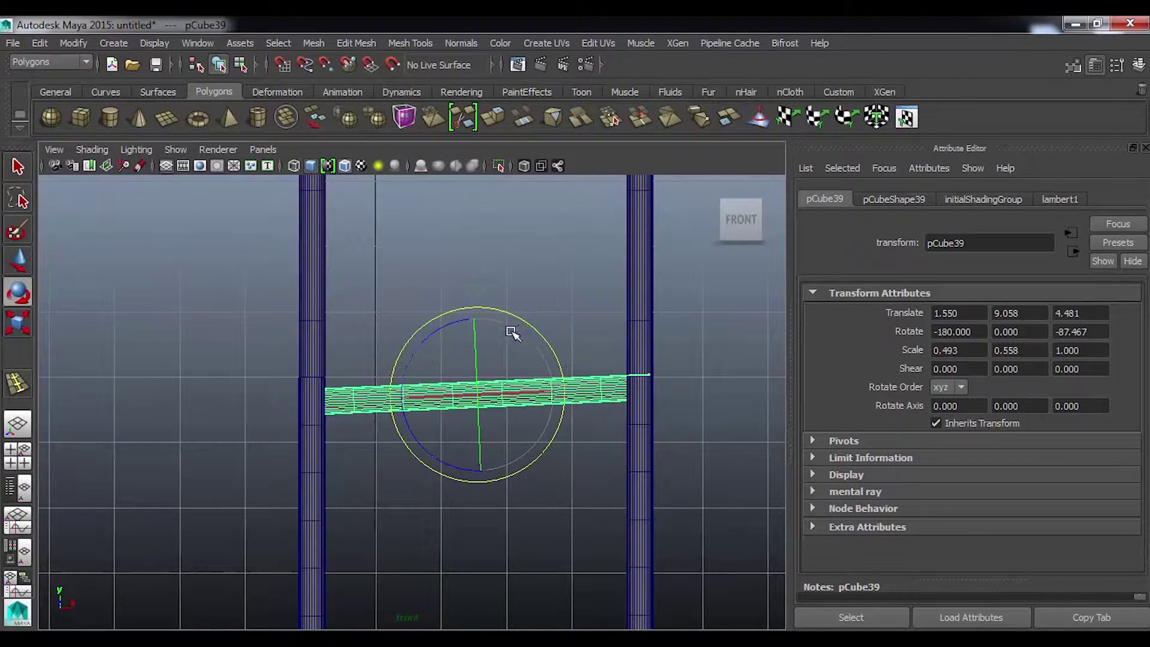
left_click_drag(512, 330, 512, 329)
left_click_drag(429, 336, 429, 333)
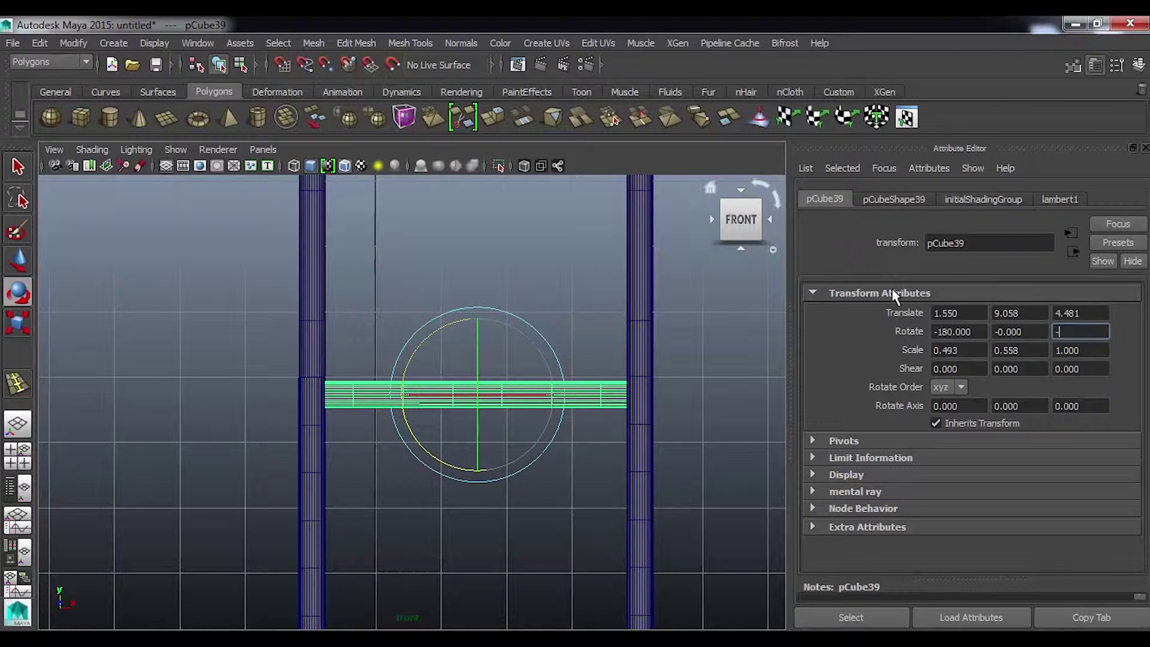
Nudge the rail along Z to Translate Z 4.740 and check it in perspective.
left_click(709, 422)
key("space")
mouse_move(711, 387)
left_mouse_down("alt")
mouse_move(652, 460)
mouse_move(519, 501)
left_mouse_up("alt")
left_click(435, 499)
mouse_move(435, 499)
left_mouse_down("alt")
mouse_move(495, 505)
mouse_move(365, 521)
left_mouse_up("alt")
key("w")
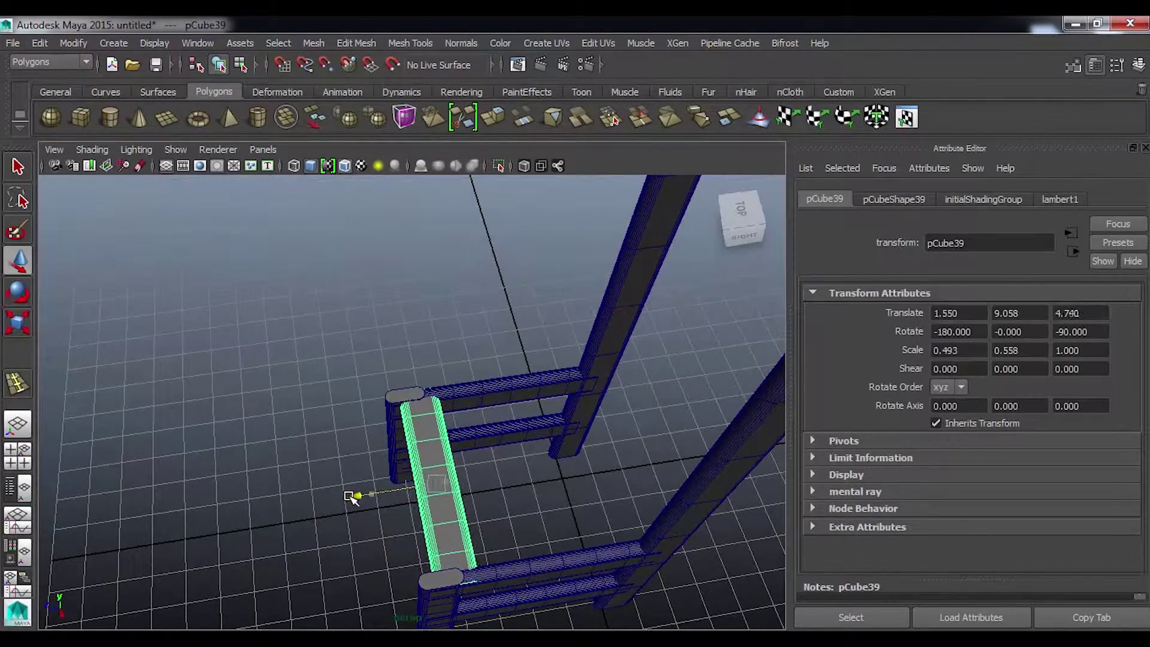
left_click(308, 521)
mouse_move(308, 521)
left_mouse_down("alt")
mouse_move(313, 498)
mouse_move(583, 470)
mouse_move(534, 493)
mouse_move(578, 509)
left_mouse_up("alt")
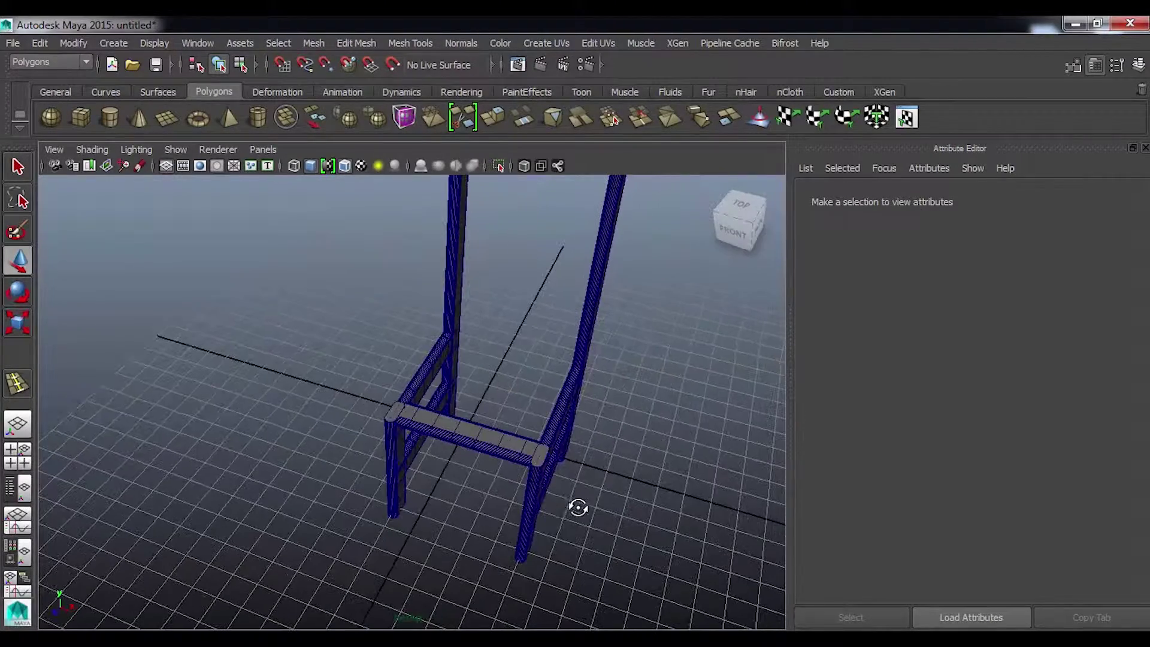
Duplicate the front crossbar and slide copies back across the seat in Top view.
left_click(490, 441)
mouse_move(490, 441)
left_mouse_down("alt")
mouse_move(565, 463)
mouse_move(617, 501)
left_mouse_up("alt")
key("space")
left_click(577, 500)
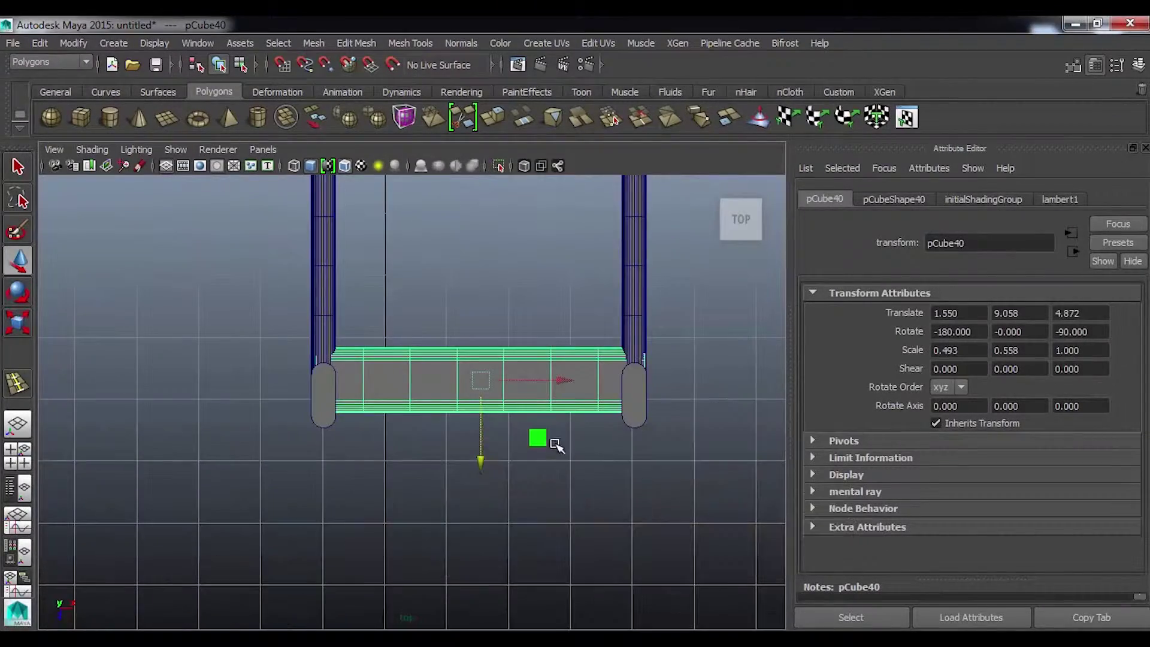
left_click_drag(474, 452, 483, 377)
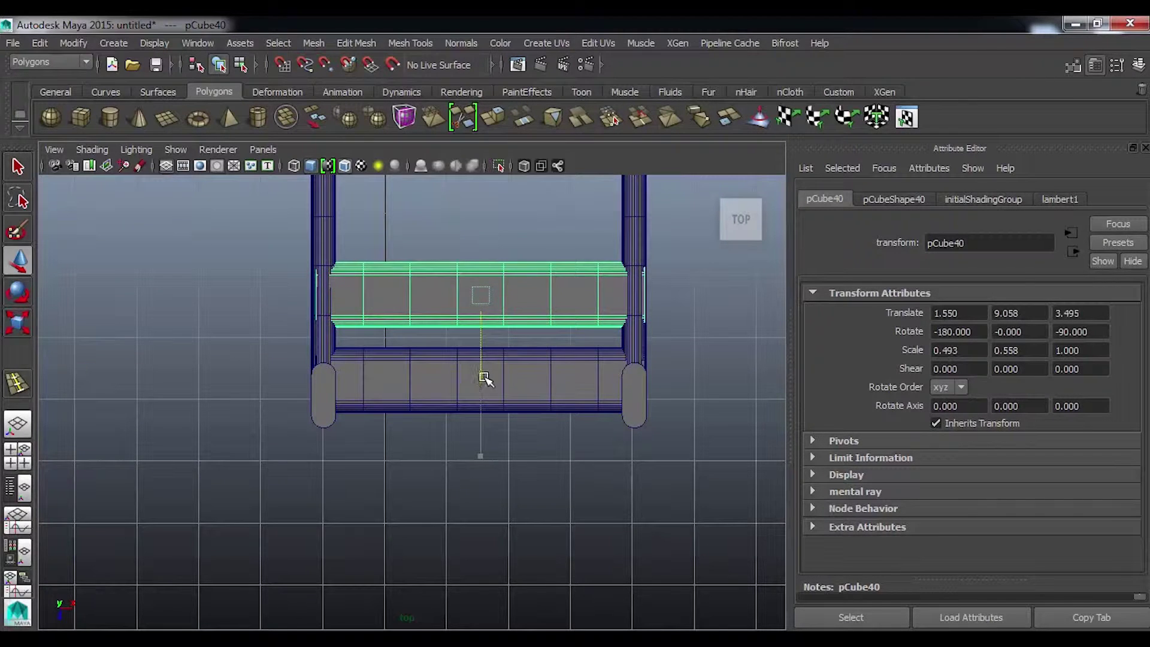
scroll(497, 396, "down", 2)
middle_click_drag(497, 396, 489, 489, "alt")
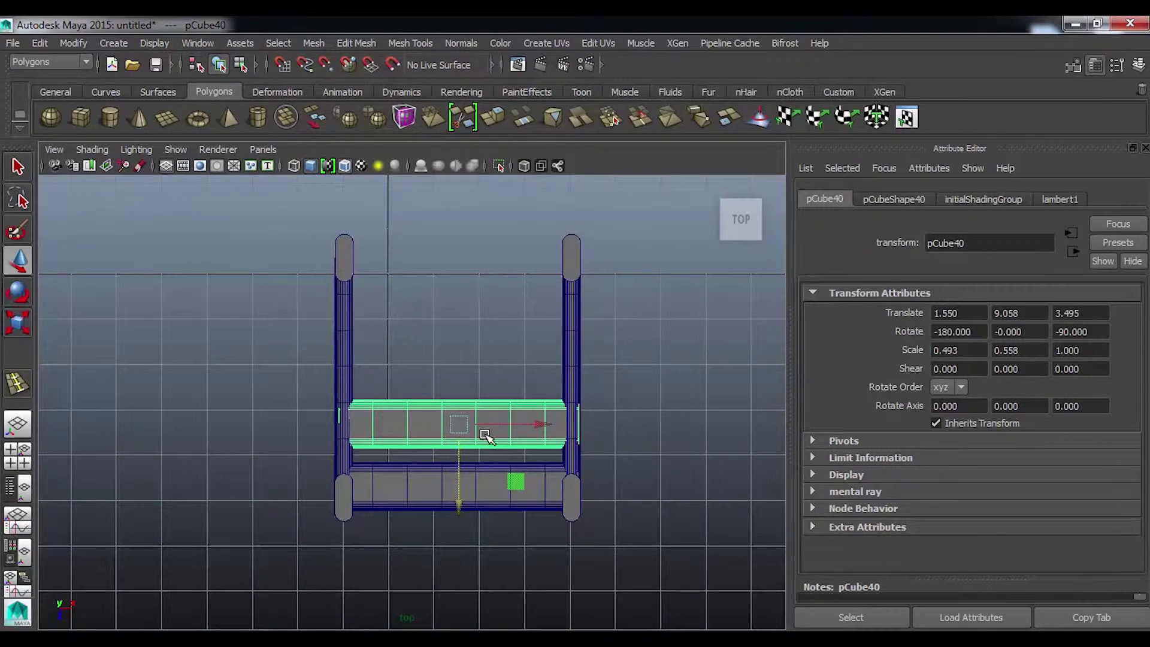
left_click_drag(453, 504, 457, 443)
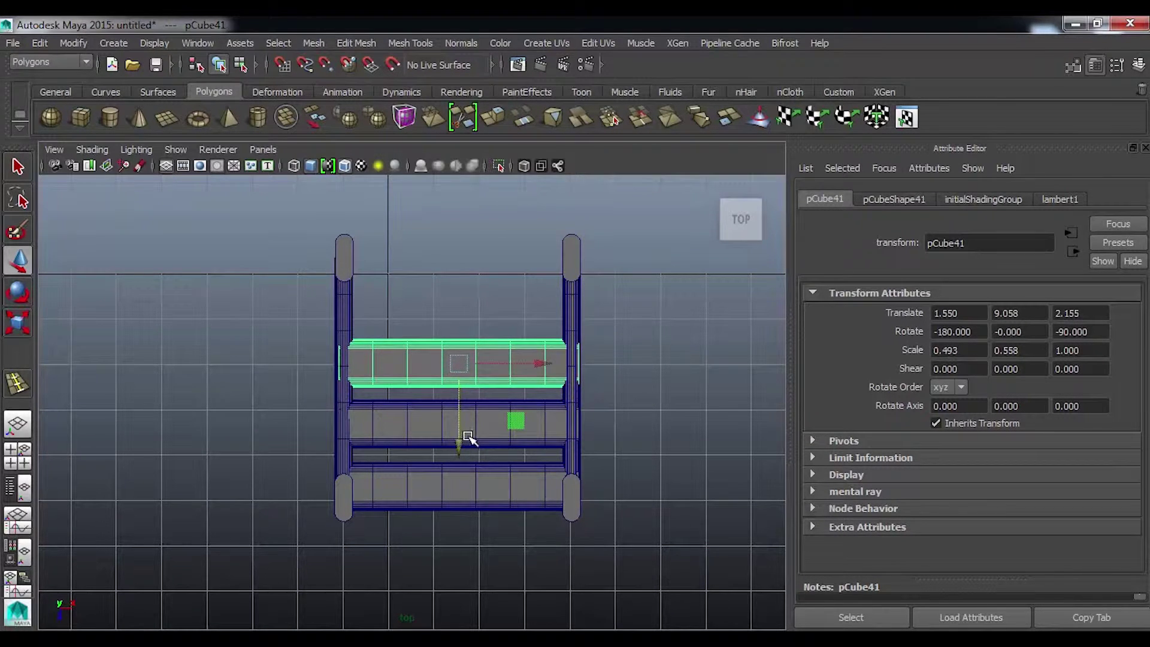
Return to Perspective and orbit to view the slatted seat from front-right.
left_click(666, 416)
key("space")
mouse_move(663, 429)
left_mouse_down("alt")
mouse_move(544, 398)
mouse_move(483, 432)
mouse_move(542, 419)
mouse_move(537, 442)
mouse_move(660, 342)
mouse_move(615, 389)
mouse_move(668, 375)
mouse_move(608, 424)
left_mouse_up("alt")
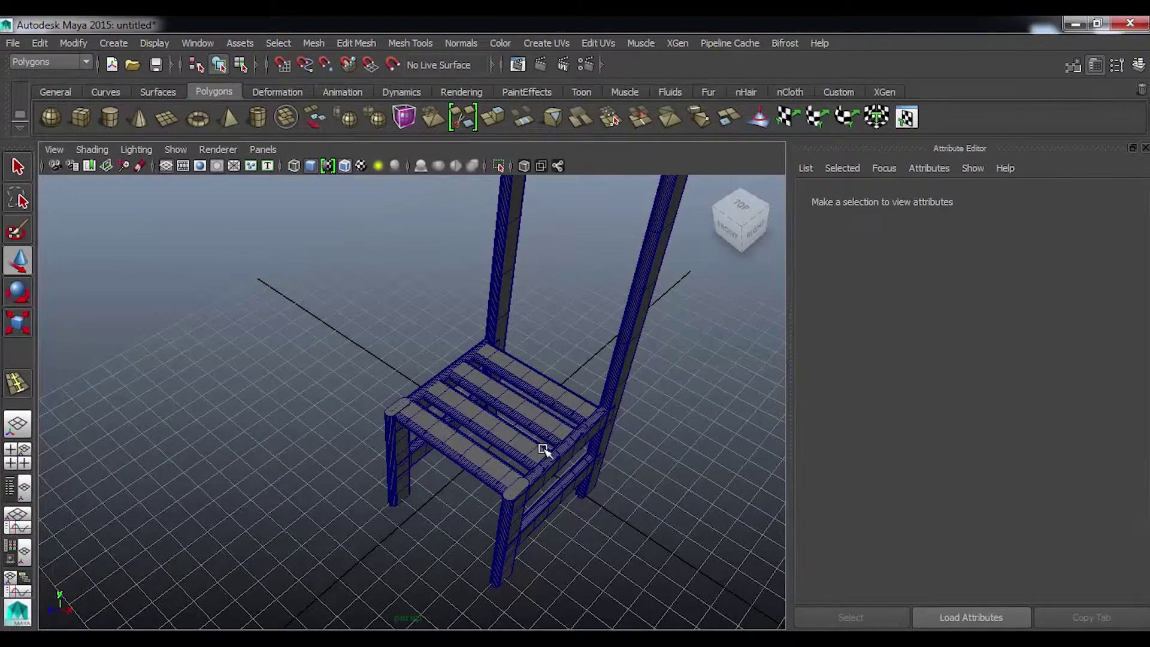
mouse_move(555, 448)
left_mouse_down("alt")
mouse_move(614, 458)
mouse_move(514, 465)
mouse_move(393, 531)
mouse_move(530, 465)
left_mouse_up("alt")
Hide the Attribute Editor and orbit round to the orthographic Right view.
left_click(1100, 69)
mouse_move(702, 375)
left_mouse_down("alt")
mouse_move(548, 449)
mouse_move(586, 467)
mouse_move(567, 473)
mouse_move(760, 426)
mouse_move(714, 467)
mouse_move(607, 477)
mouse_move(647, 498)
mouse_move(596, 540)
mouse_move(611, 545)
mouse_move(578, 547)
mouse_move(665, 519)
left_mouse_up("alt")
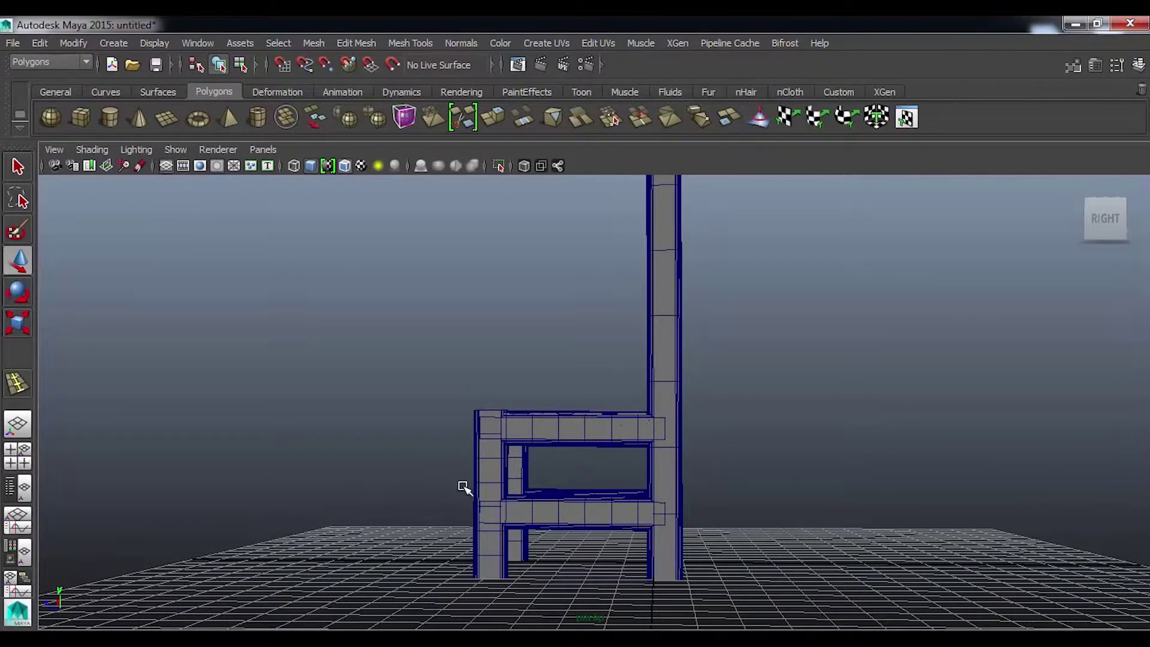
mouse_move(724, 446)
left_mouse_down("alt")
mouse_move(778, 475)
mouse_move(526, 499)
left_mouse_up("alt")
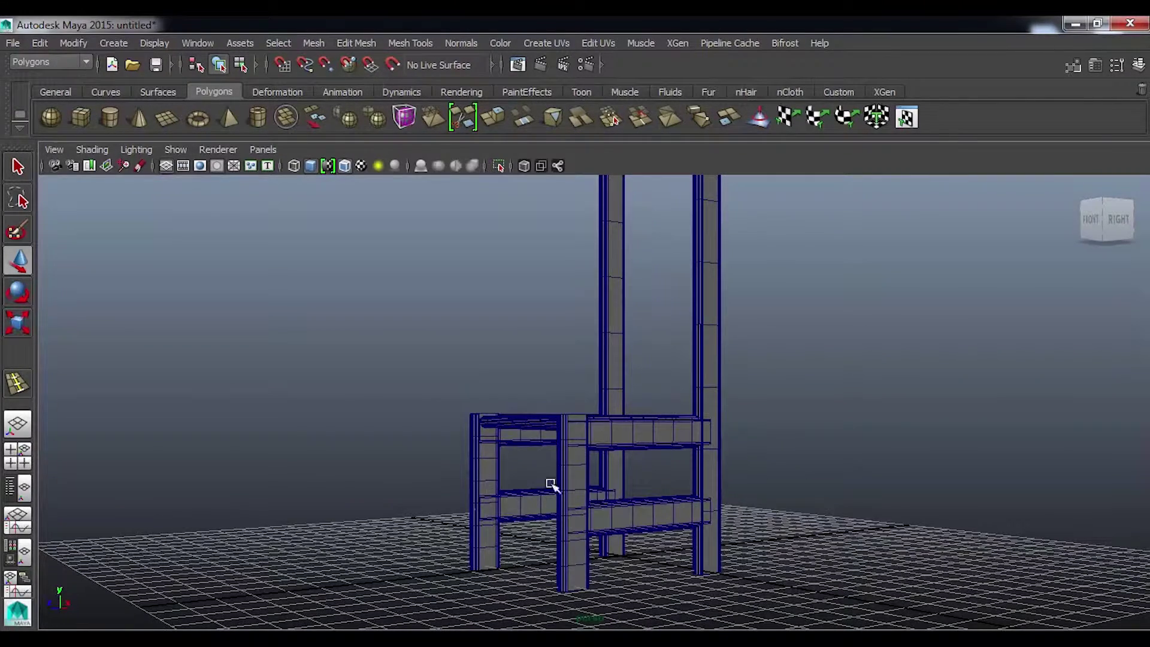
left_click_drag(626, 504, 647, 471, "alt")
mouse_move(803, 476)
left_mouse_down("alt")
mouse_move(794, 478)
mouse_move(840, 480)
left_mouse_up("alt")
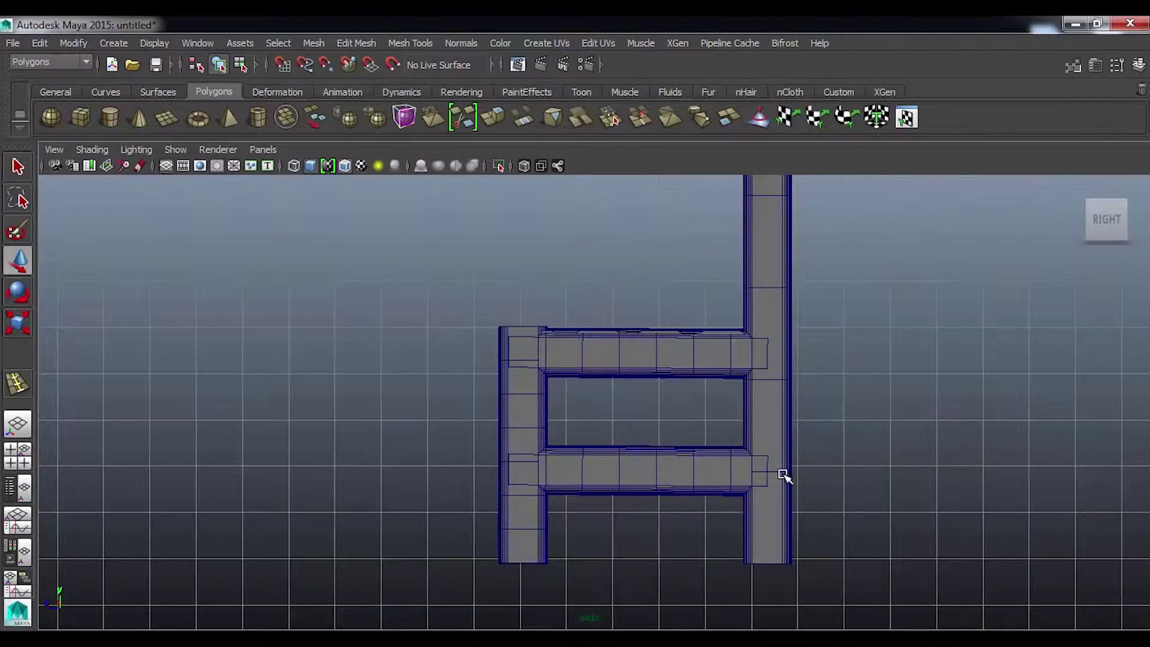
middle_click_drag(784, 476, 839, 474, "alt")
Select the lower side rail copy and turn it end-on with Rotate Y 90.
left_click(689, 464)
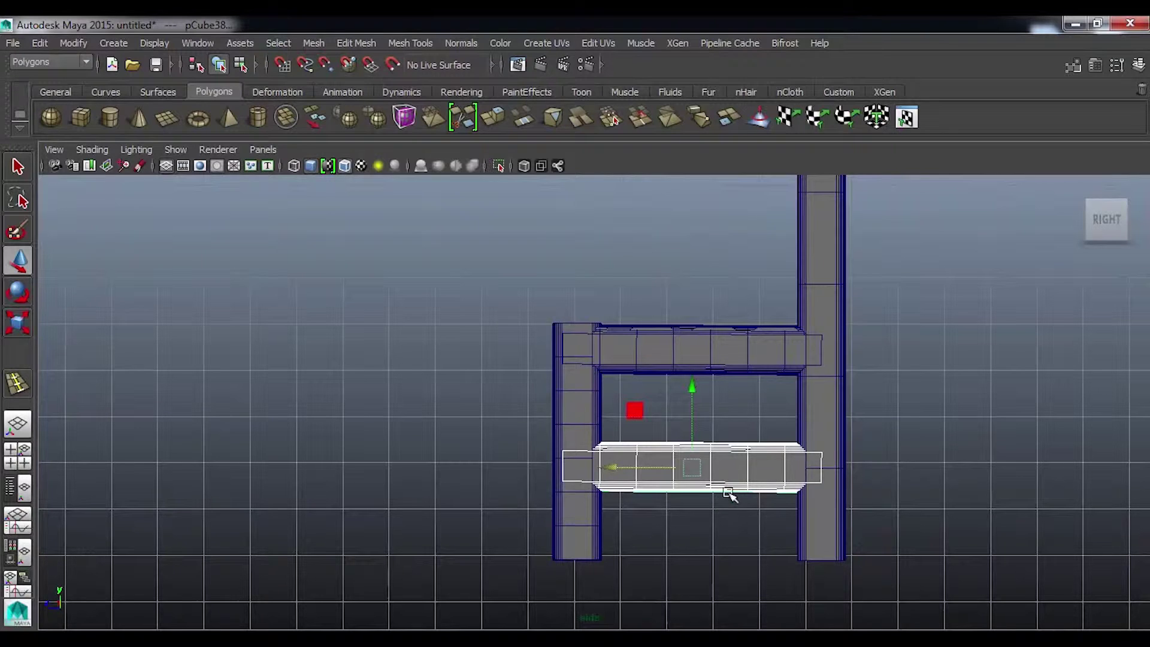
key("e")
left_click_drag(670, 467, 766, 466)
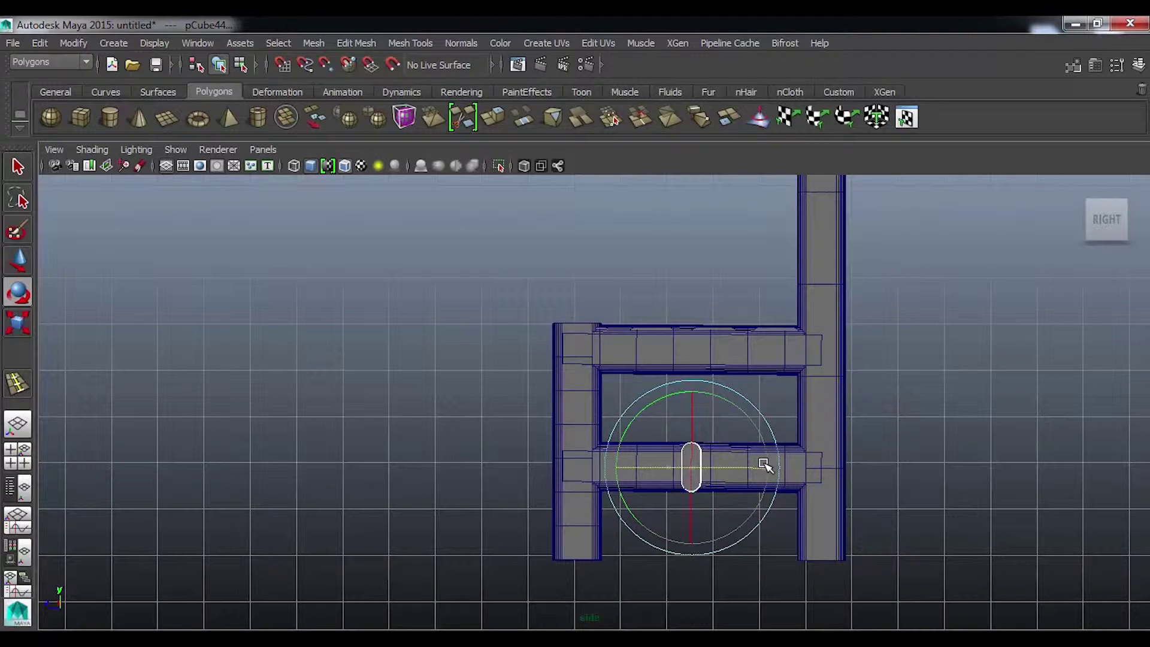
left_click(1096, 65)
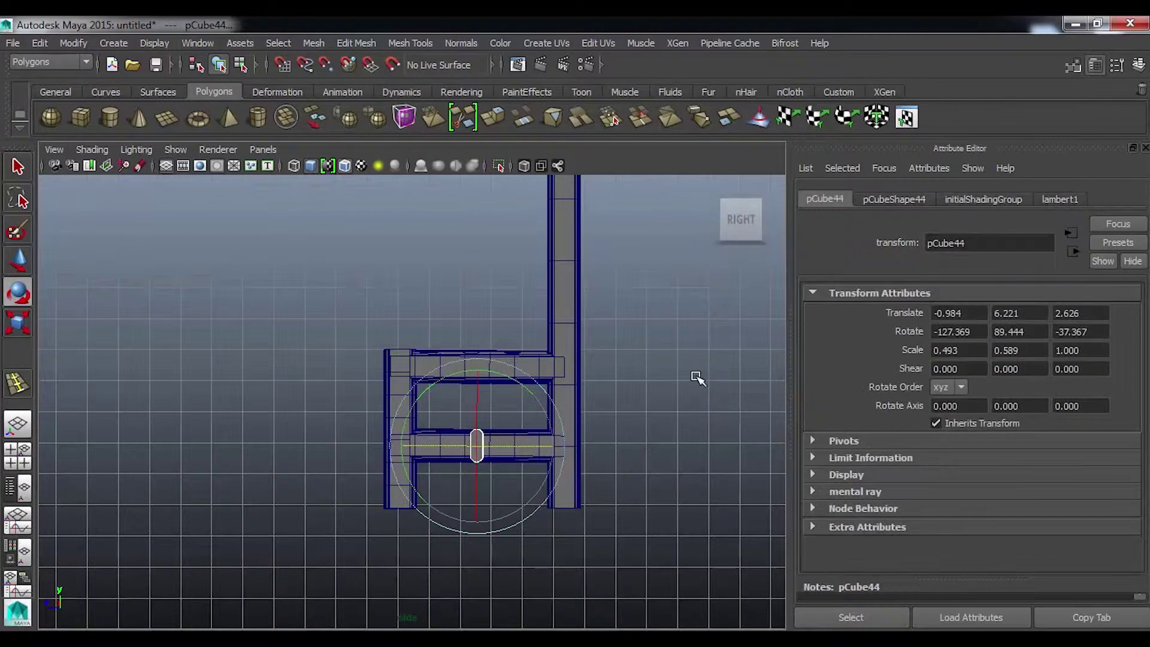
left_click_drag(495, 446, 501, 445)
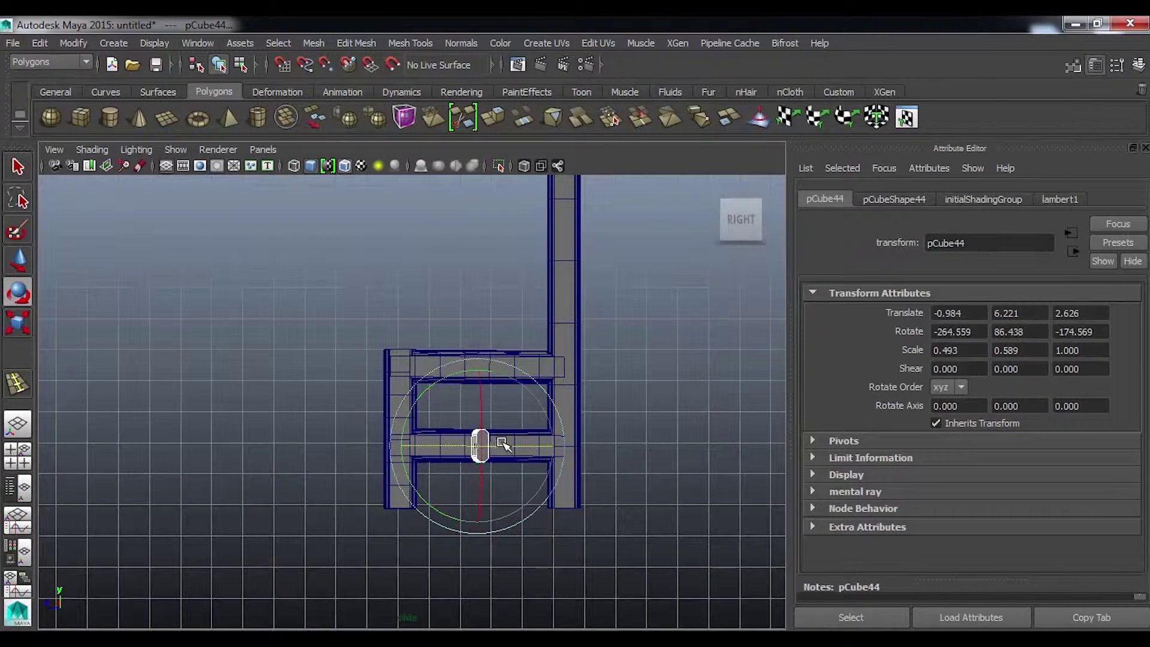
type("90")
key("Return")
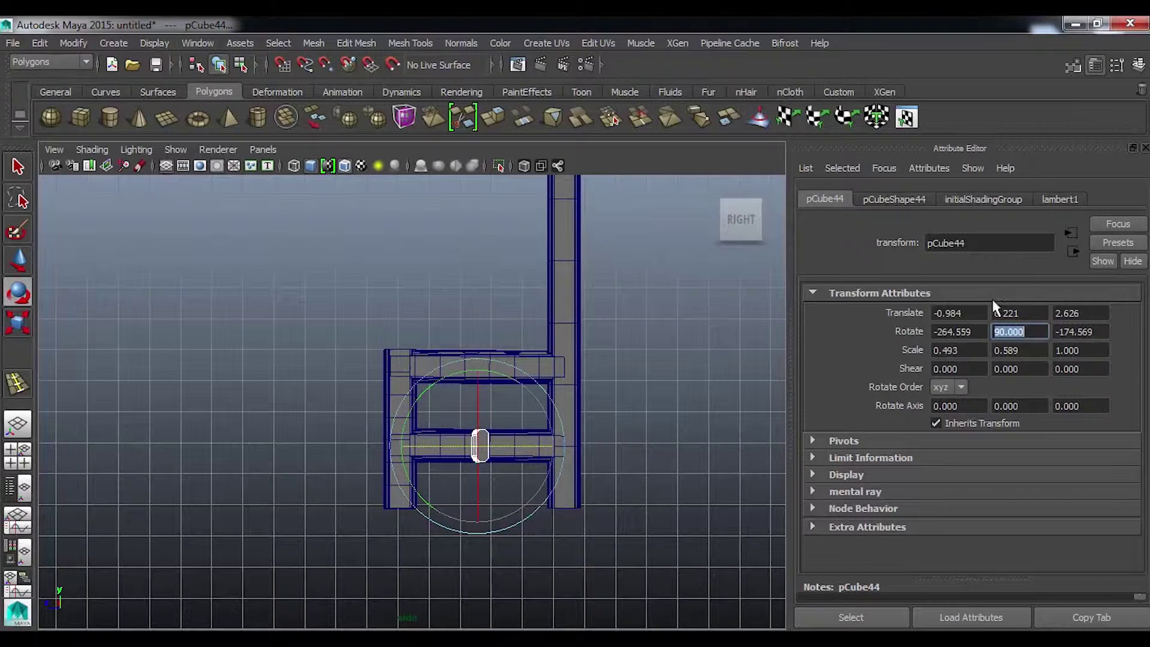
Re-enter Rotate Y 90 so pCube44 runs crosswise under the seat.
middle_click_drag(624, 470, 634, 462)
middle_click_drag(431, 442, 543, 442)
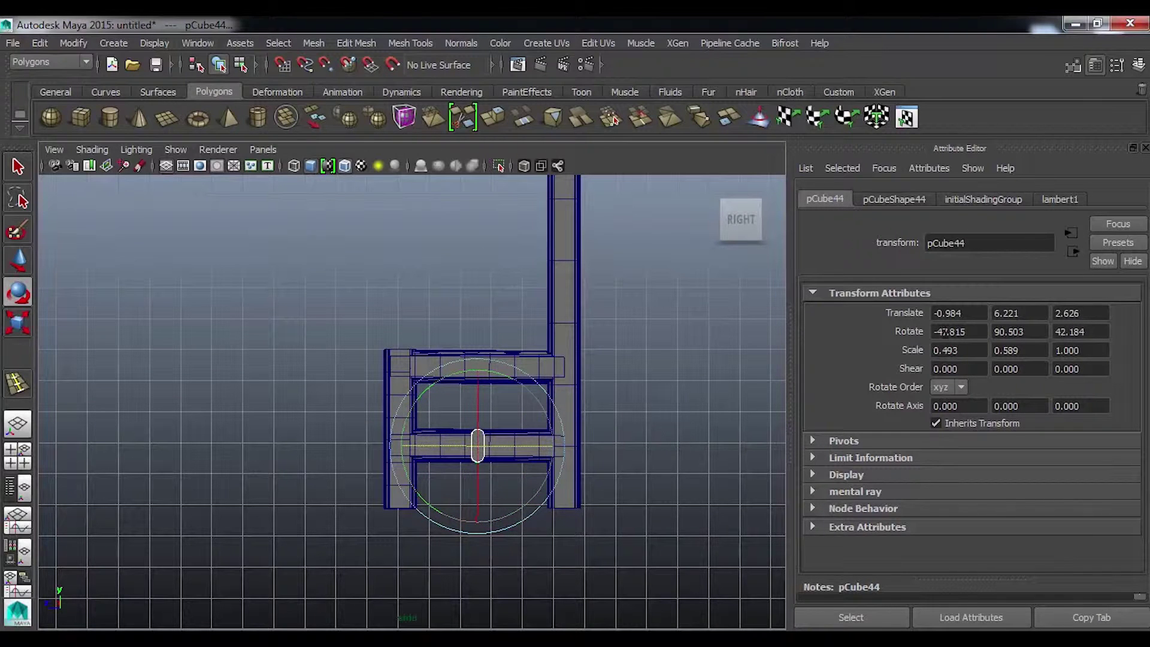
left_click(1019, 331)
type("90")
key("Return")
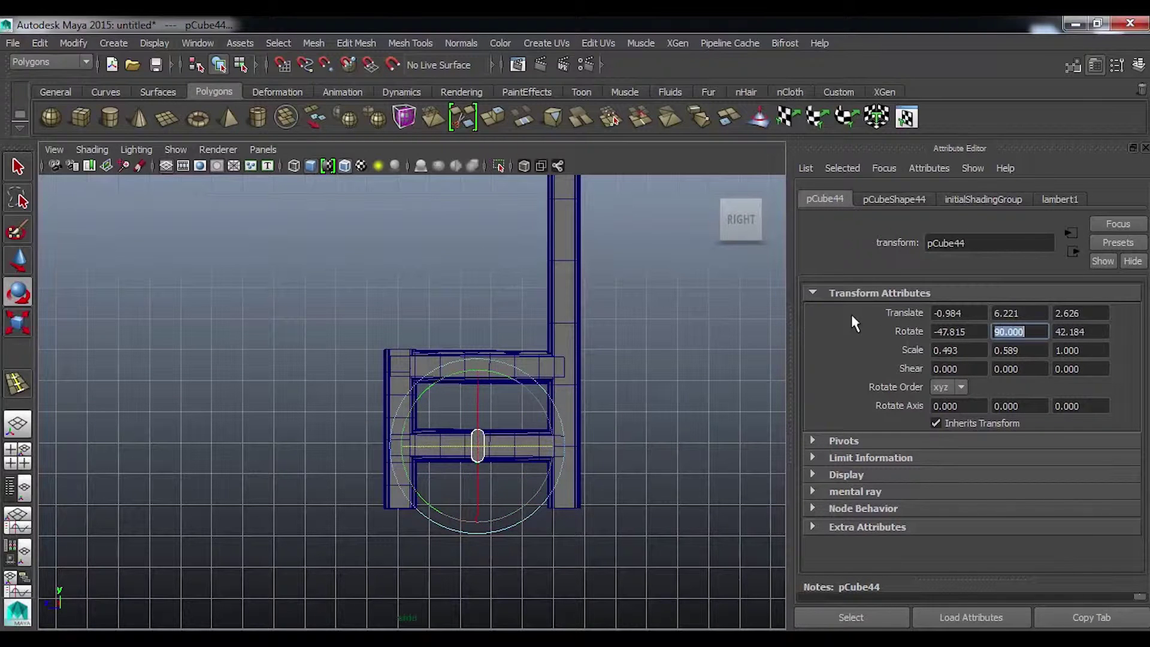
left_click(633, 430)
mouse_move(641, 447)
left_mouse_down()
mouse_move(588, 488)
mouse_move(745, 465)
mouse_move(629, 494)
left_mouse_up()
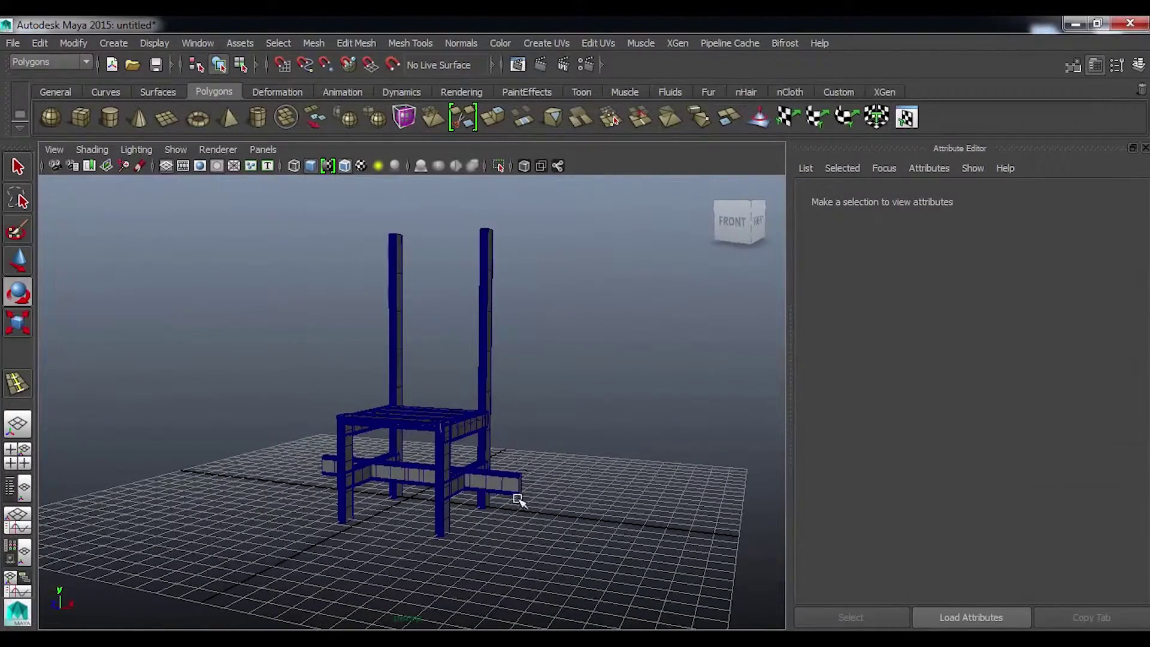
Slide the lower stretchers across so they sit between the chair legs.
left_click(518, 497)
left_click_drag(568, 542, 375, 474, "alt")
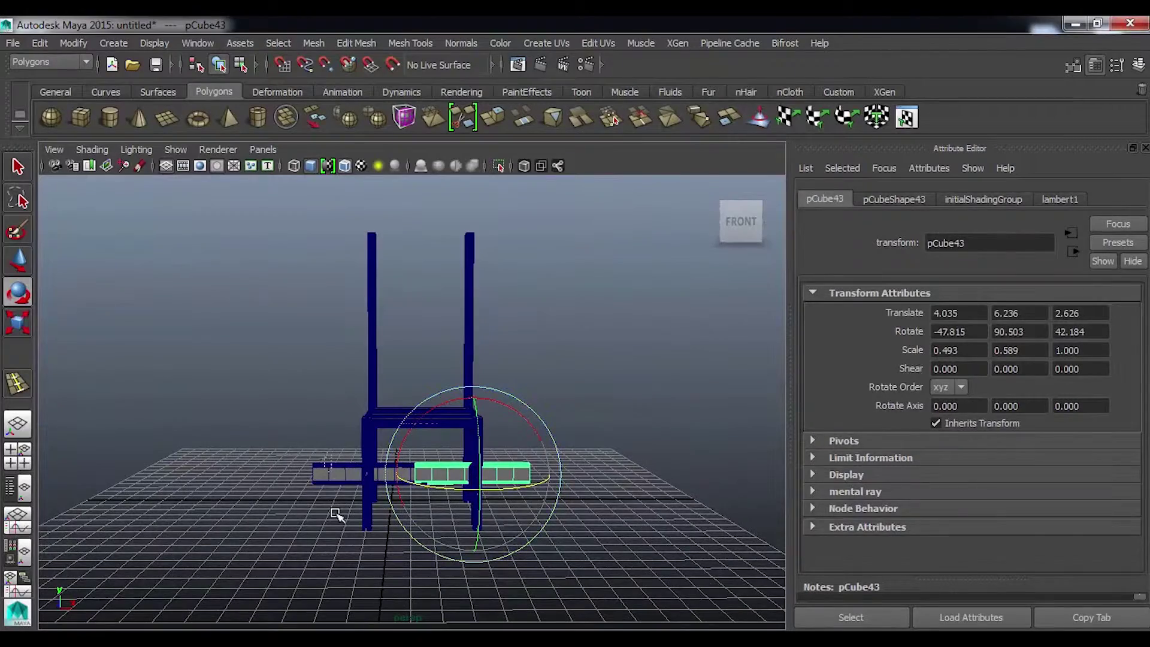
left_click(336, 479)
key("w")
mouse_move(376, 491)
left_mouse_down("alt")
mouse_move(342, 559)
mouse_move(312, 490)
mouse_move(273, 508)
left_mouse_up("alt")
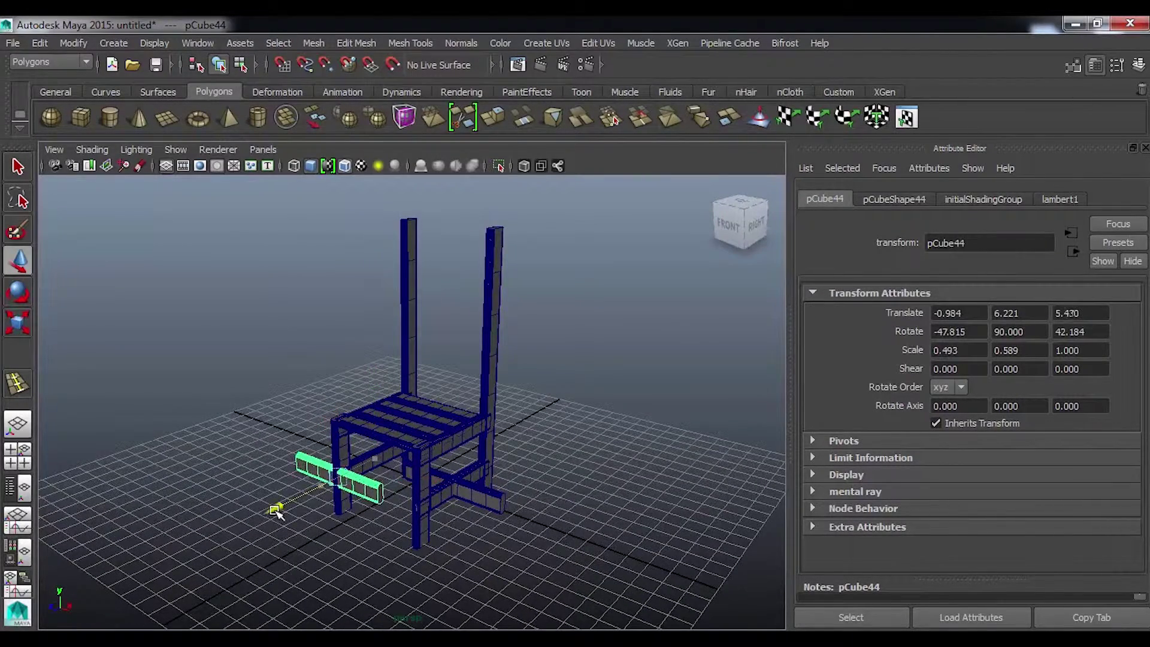
middle_click_drag(372, 469, 455, 512)
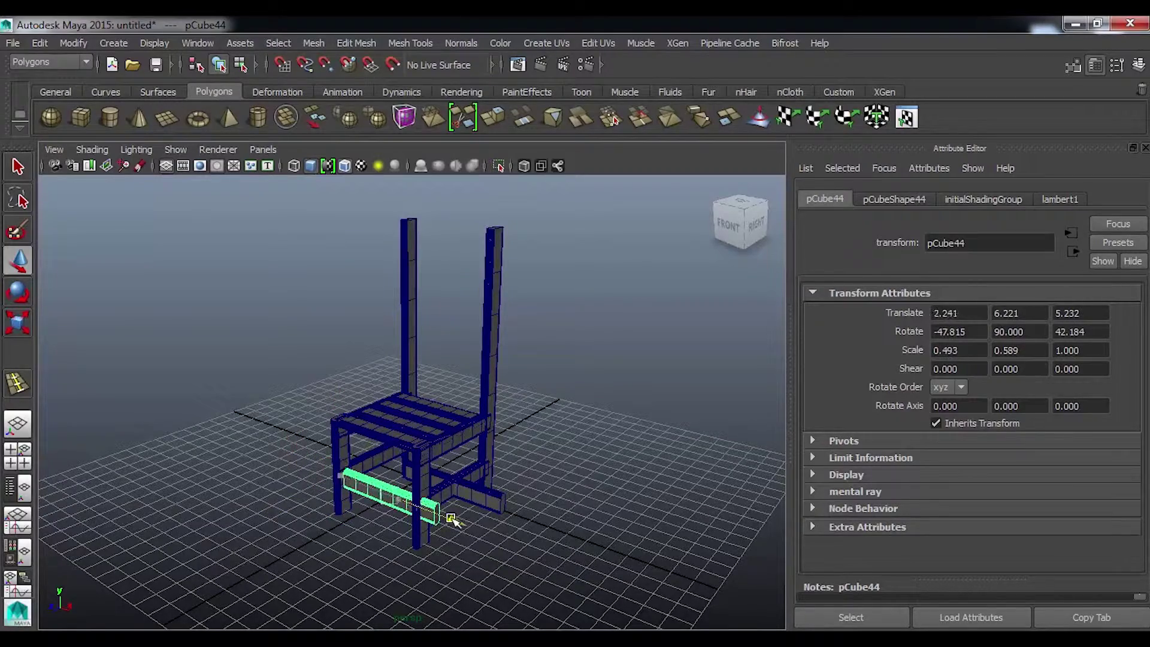
left_click(510, 497)
left_click_drag(474, 504, 447, 539, "alt")
mouse_move(378, 523)
left_mouse_down()
mouse_move(544, 509)
mouse_move(550, 543)
left_mouse_up()
In the front view, narrow pCube44 and nudge it left to fit between the legs.
key("space")
middle_click_drag(517, 522, 481, 409, "alt")
left_click(567, 460)
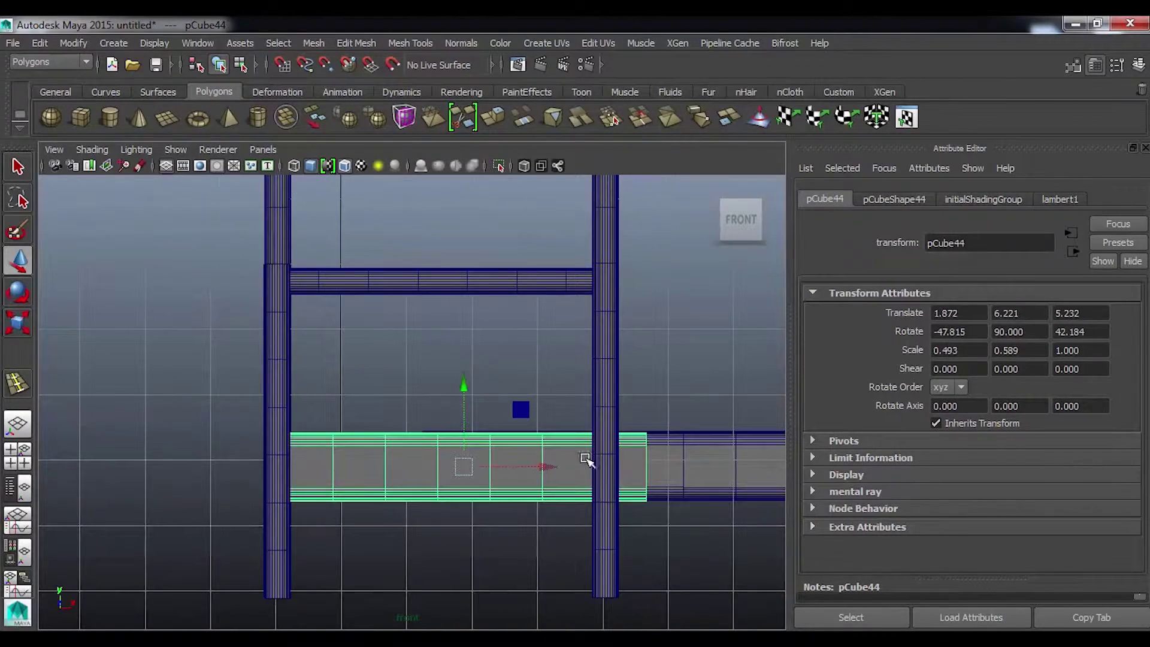
left_click_drag(543, 467, 524, 469)
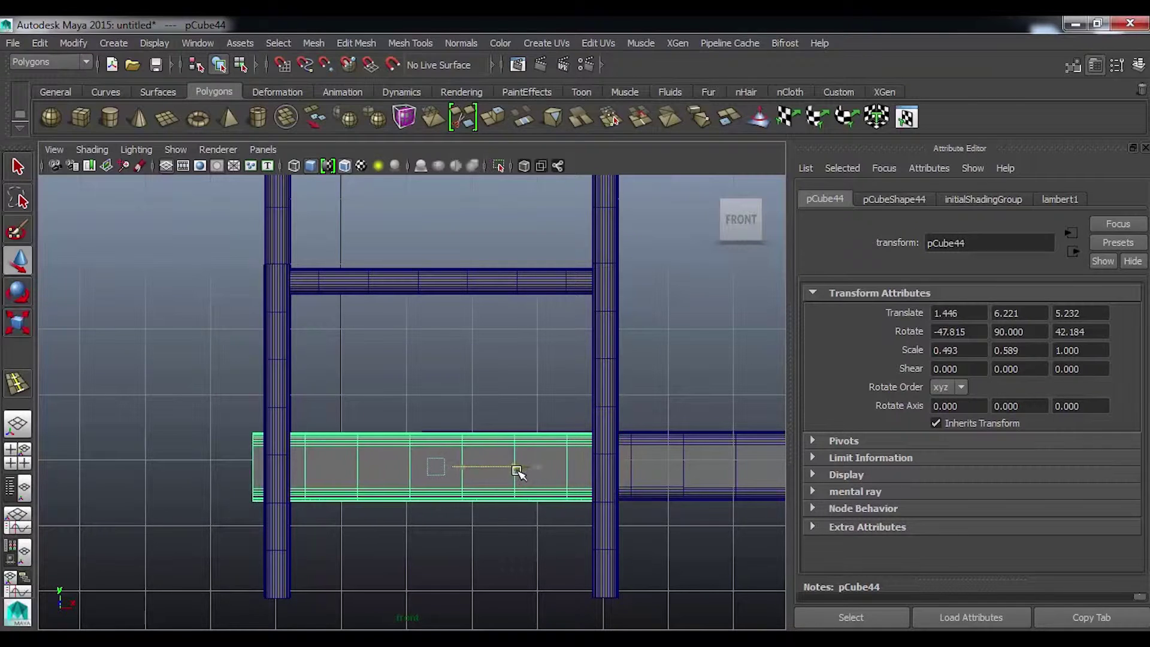
key("r")
left_click_drag(368, 468, 378, 470)
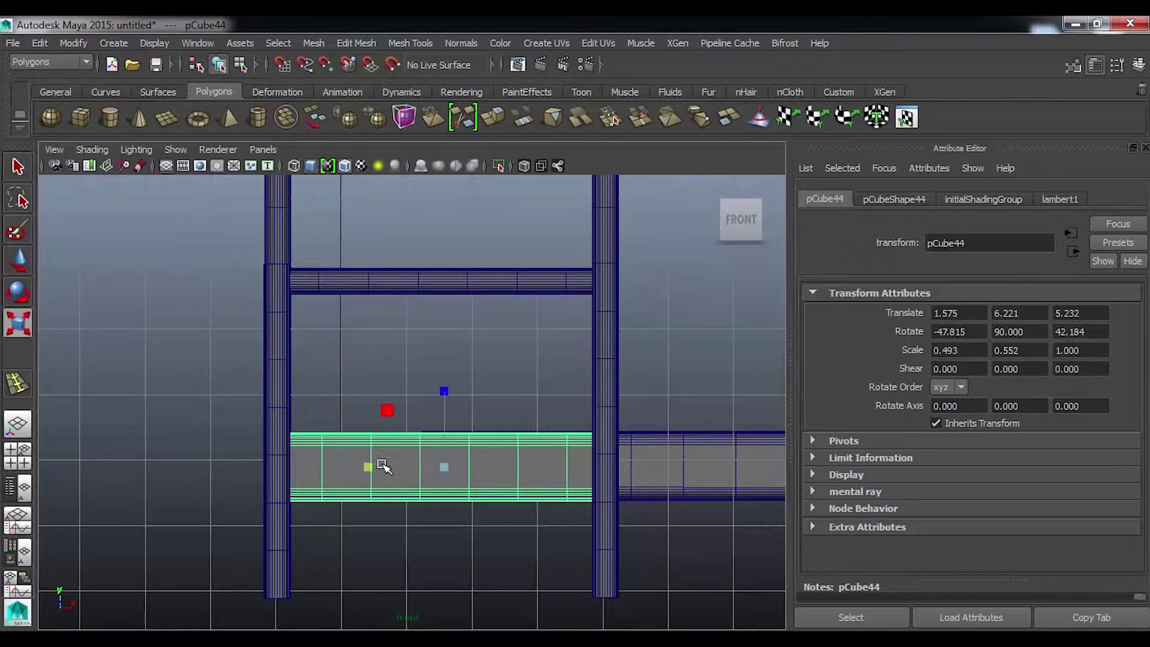
key("w")
left_click_drag(490, 471, 483, 470)
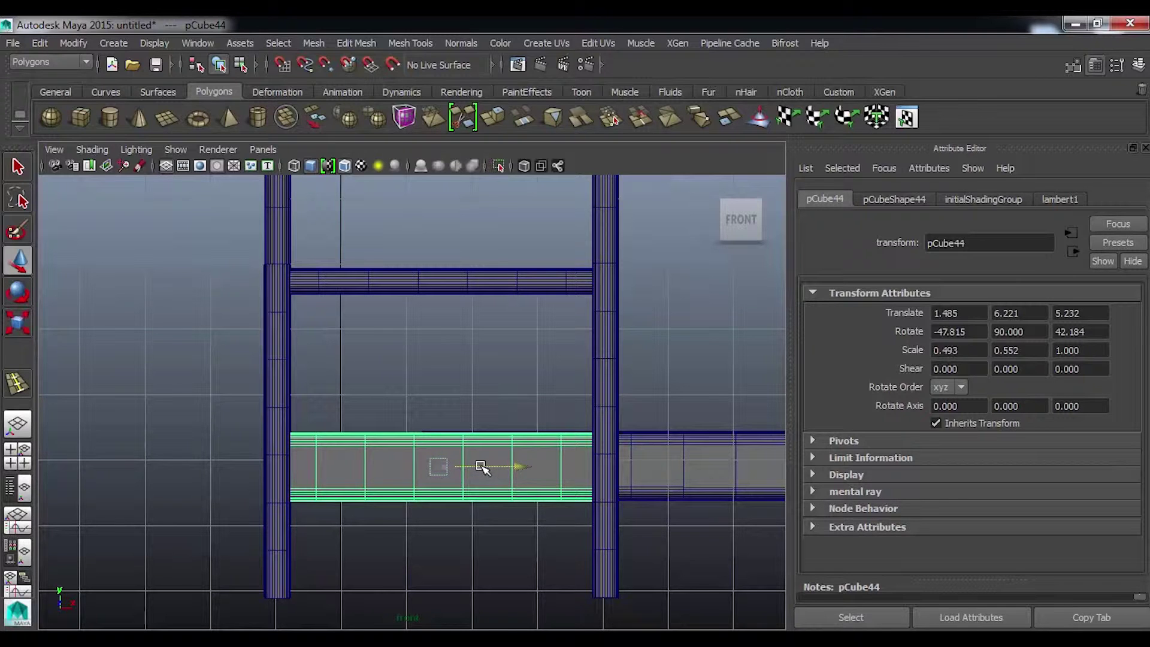
In wireframe, slide pCube43 left, narrow it and centre it between the legs.
left_click(694, 453)
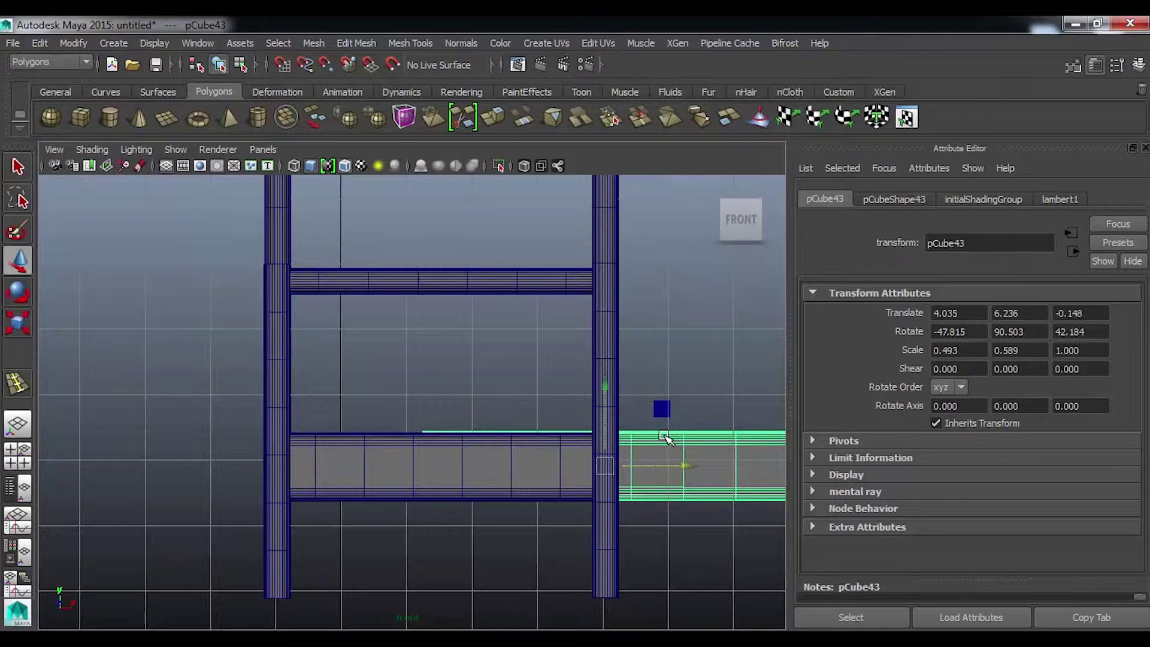
key("4")
middle_click_drag(680, 442, 616, 470, "alt")
left_click_drag(616, 469, 459, 473)
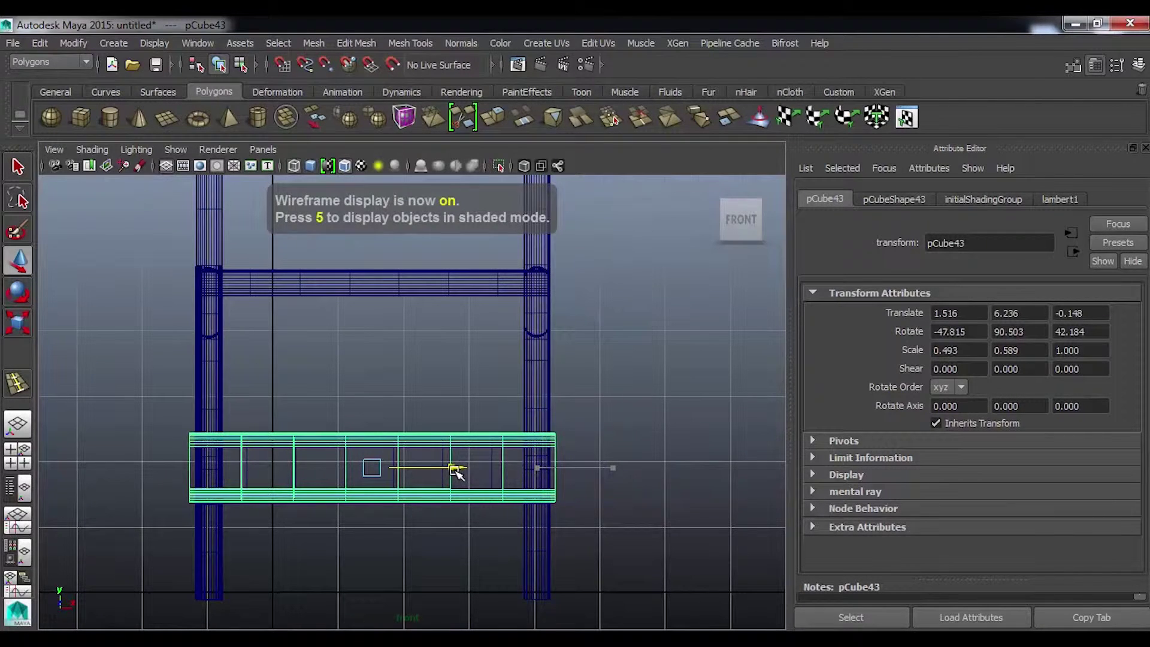
scroll(468, 475, "up", 3)
scroll(497, 479, "up", 2)
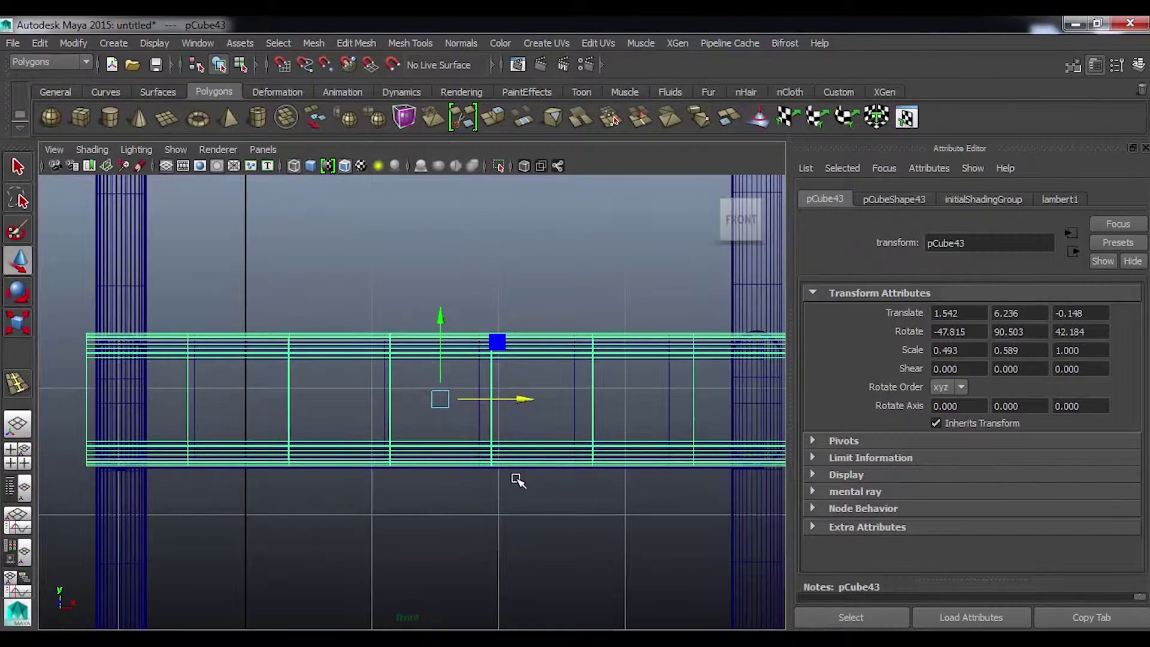
scroll(500, 483, "up", 2)
scroll(485, 486, "down", 1)
key("r")
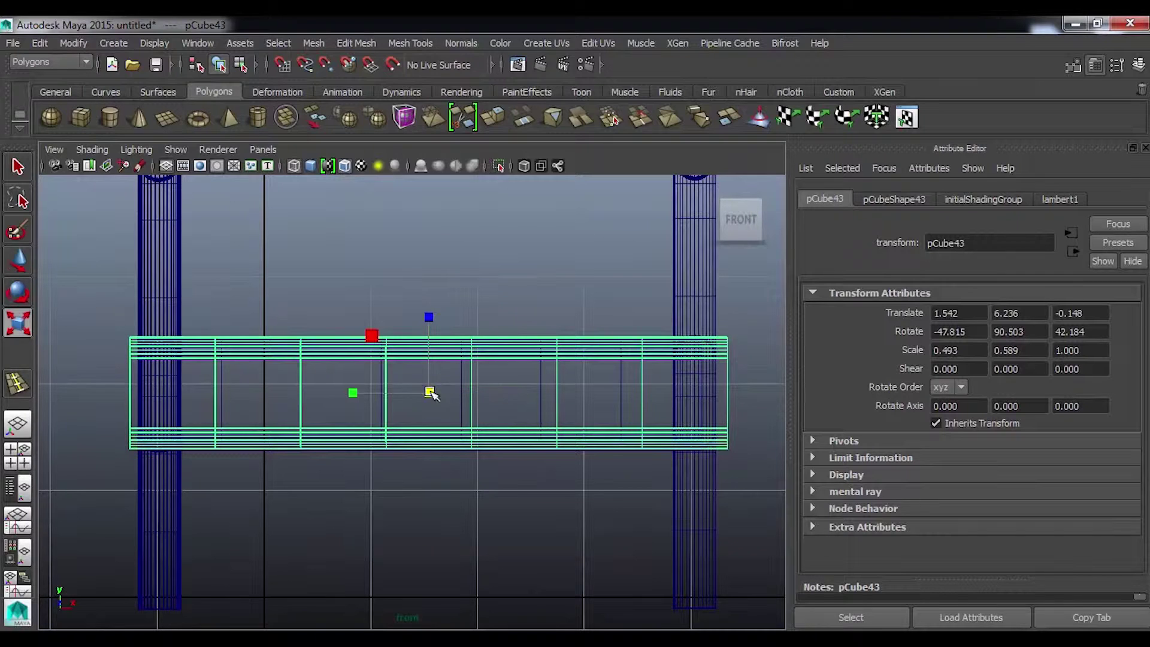
left_click_drag(356, 391, 357, 391)
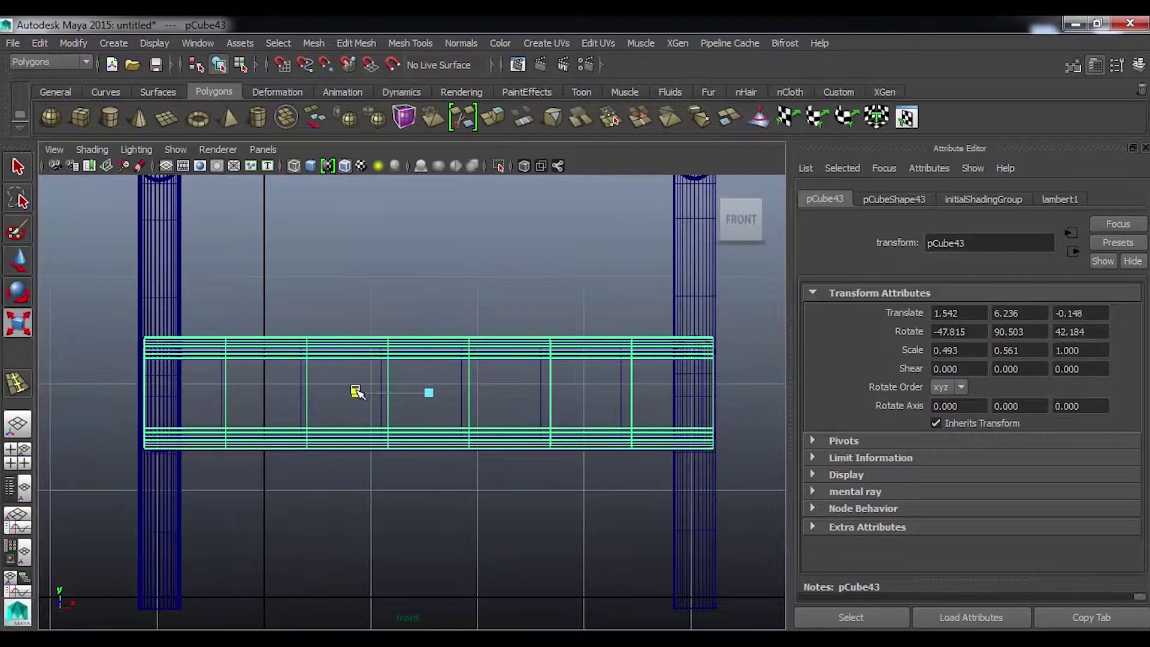
key("w")
left_click_drag(514, 392, 508, 390)
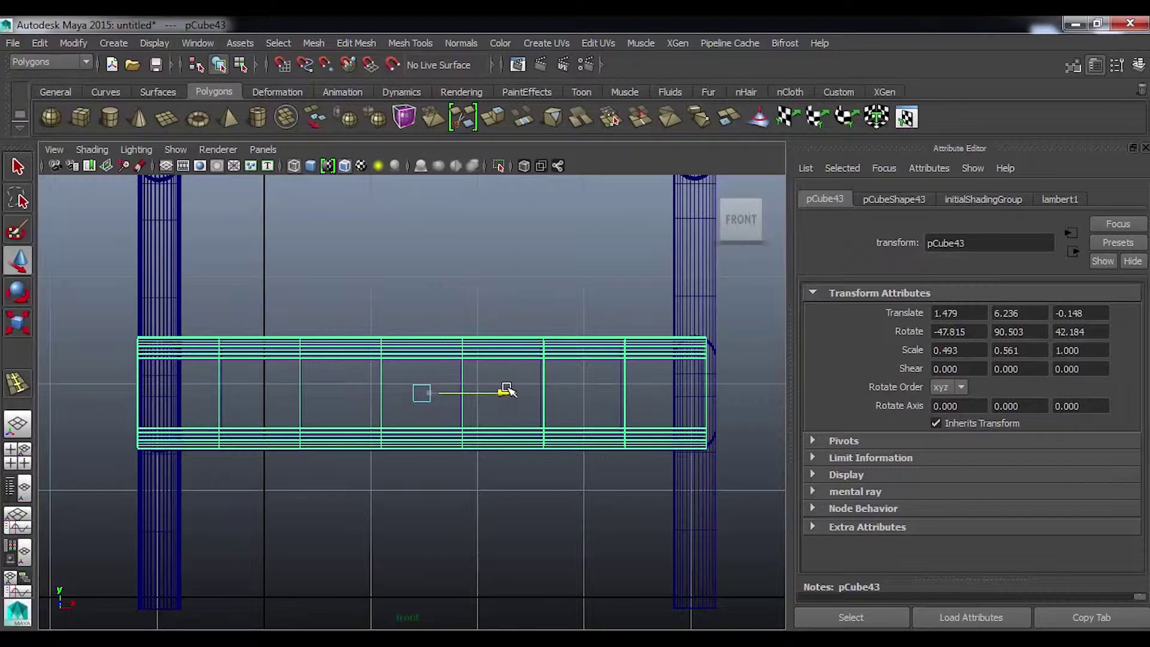
Nudge pCube44 into line, then return to a shaded perspective view.
left_click(507, 428)
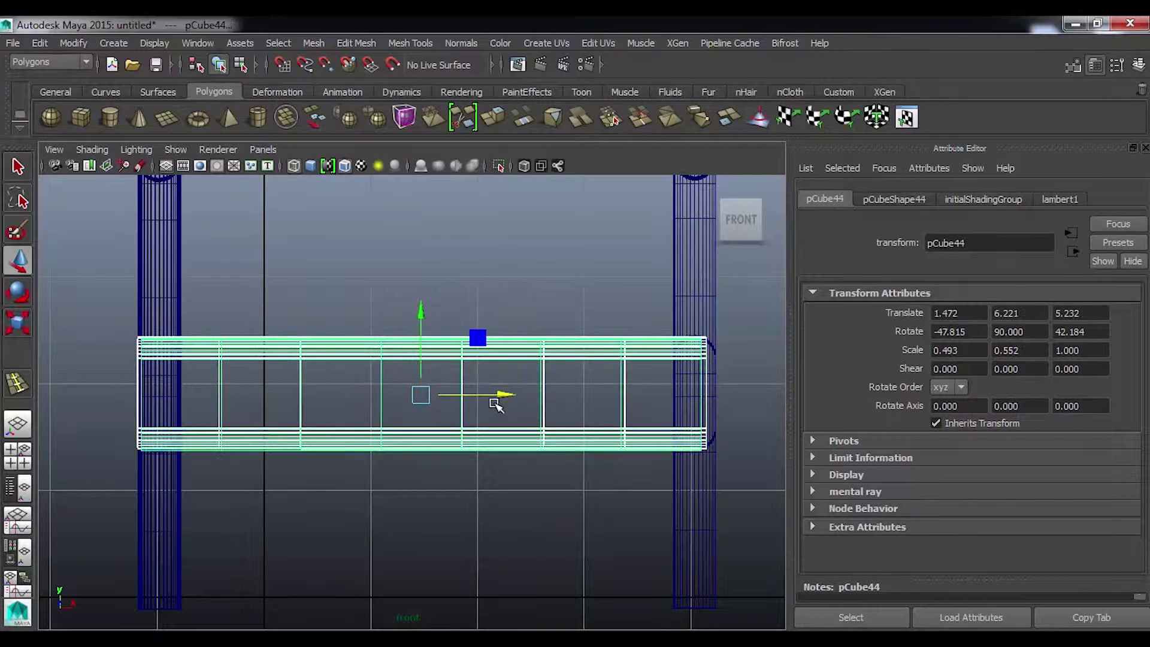
left_click_drag(506, 394, 509, 393)
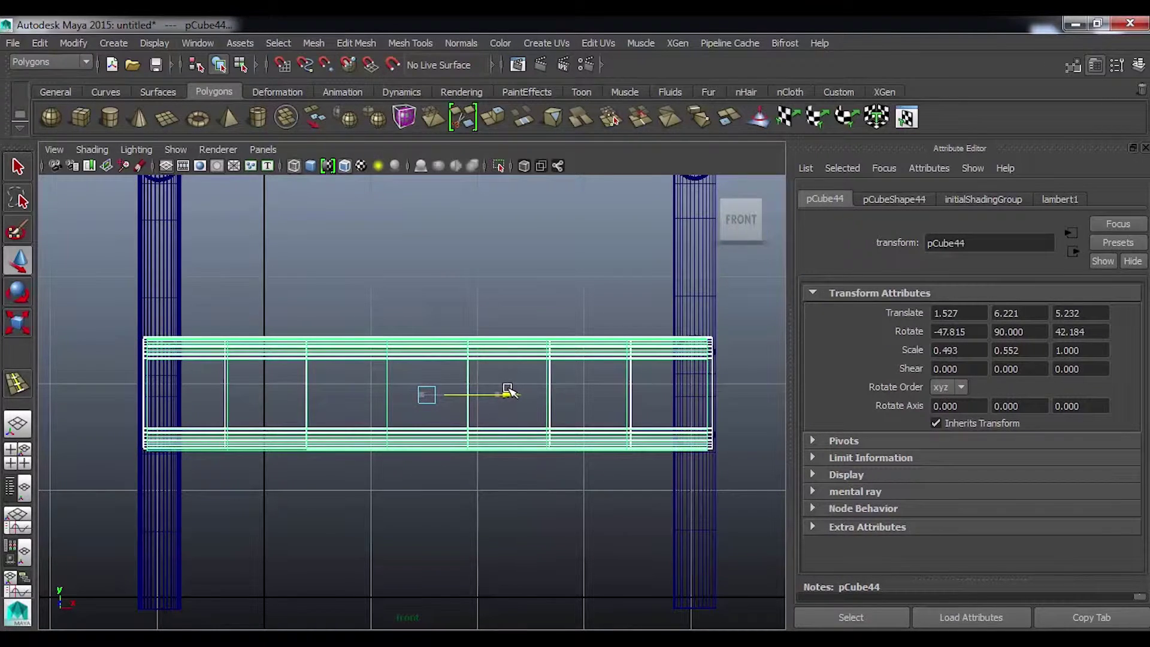
left_click(522, 312)
key("space")
mouse_move(519, 300)
left_mouse_down()
mouse_move(503, 347)
mouse_move(485, 359)
mouse_move(524, 432)
mouse_move(403, 413)
mouse_move(609, 407)
mouse_move(550, 444)
mouse_move(487, 521)
mouse_move(419, 473)
left_mouse_up()
key("5")
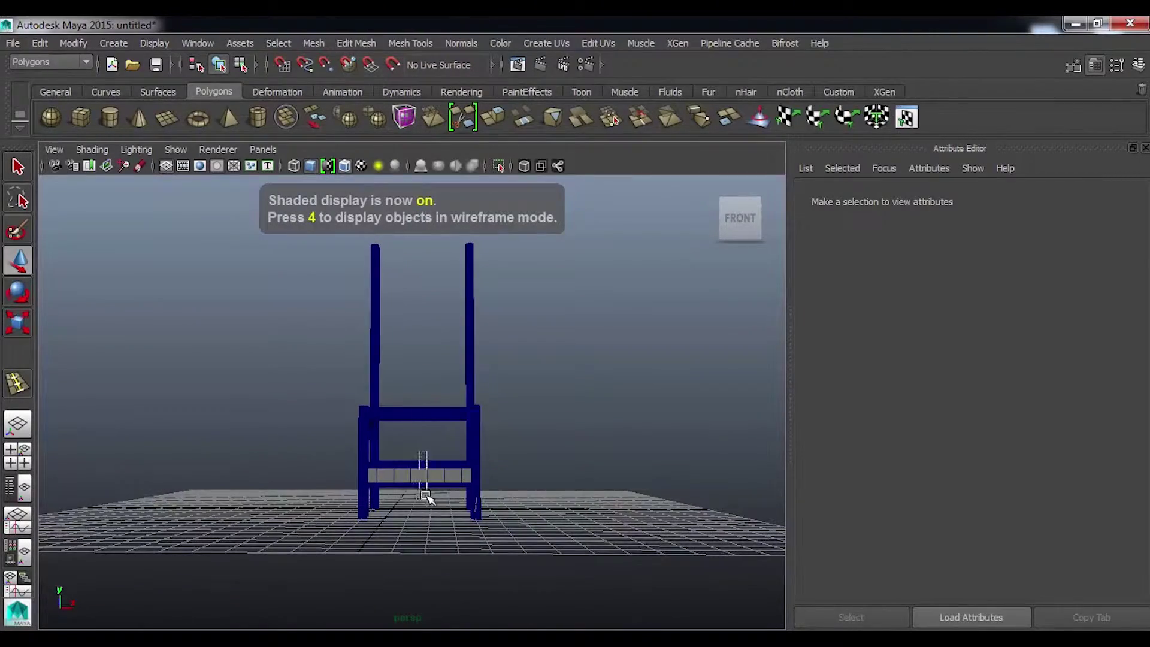
Lift the lower rung pCube43 up between the two rear posts.
left_click(426, 497)
mouse_move(424, 514)
left_mouse_down("alt")
mouse_move(352, 505)
mouse_move(290, 527)
mouse_move(354, 376)
left_mouse_up("alt")
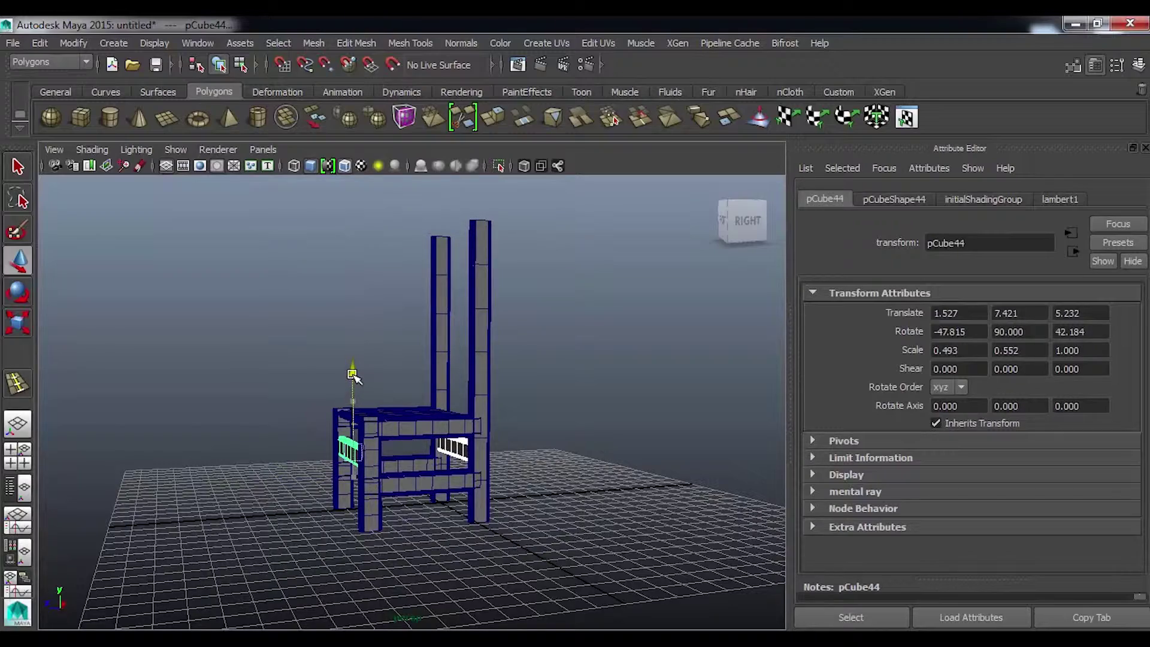
left_click(593, 417)
mouse_move(596, 416)
left_mouse_down("alt")
mouse_move(542, 434)
mouse_move(311, 434)
mouse_move(480, 460)
mouse_move(575, 449)
mouse_move(590, 436)
mouse_move(424, 501)
mouse_move(390, 527)
mouse_move(465, 470)
mouse_move(366, 516)
mouse_move(437, 506)
left_mouse_up("alt")
left_click(384, 496)
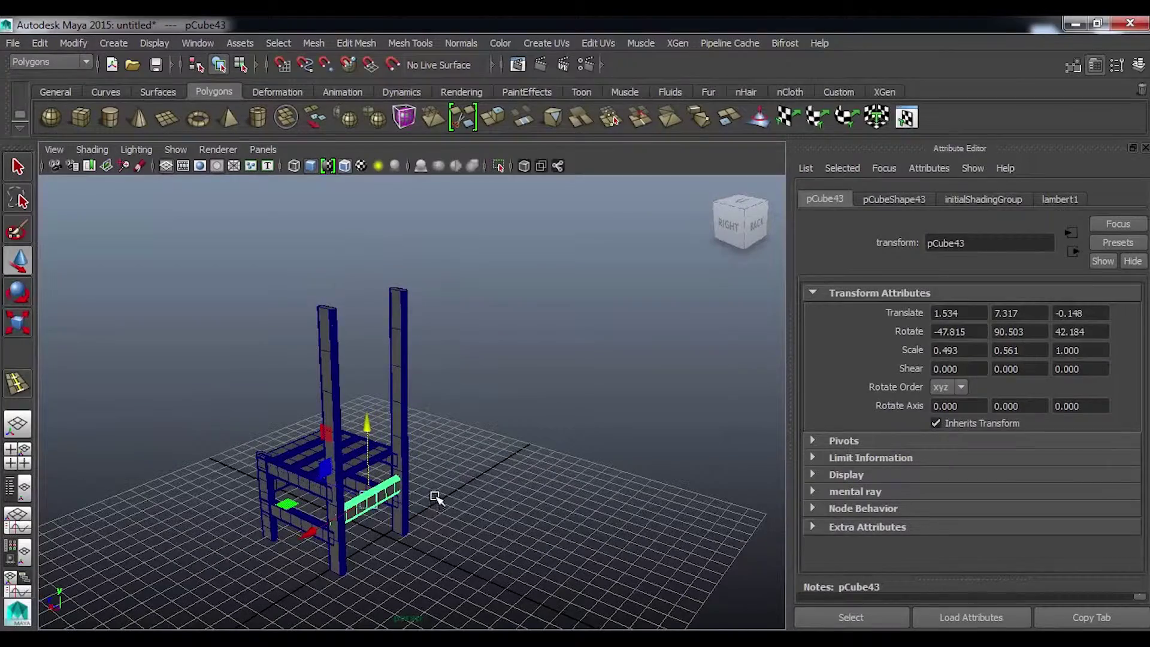
mouse_move(366, 409)
left_mouse_down()
mouse_move(368, 334)
mouse_move(608, 398)
mouse_move(547, 440)
mouse_move(426, 468)
left_mouse_up()
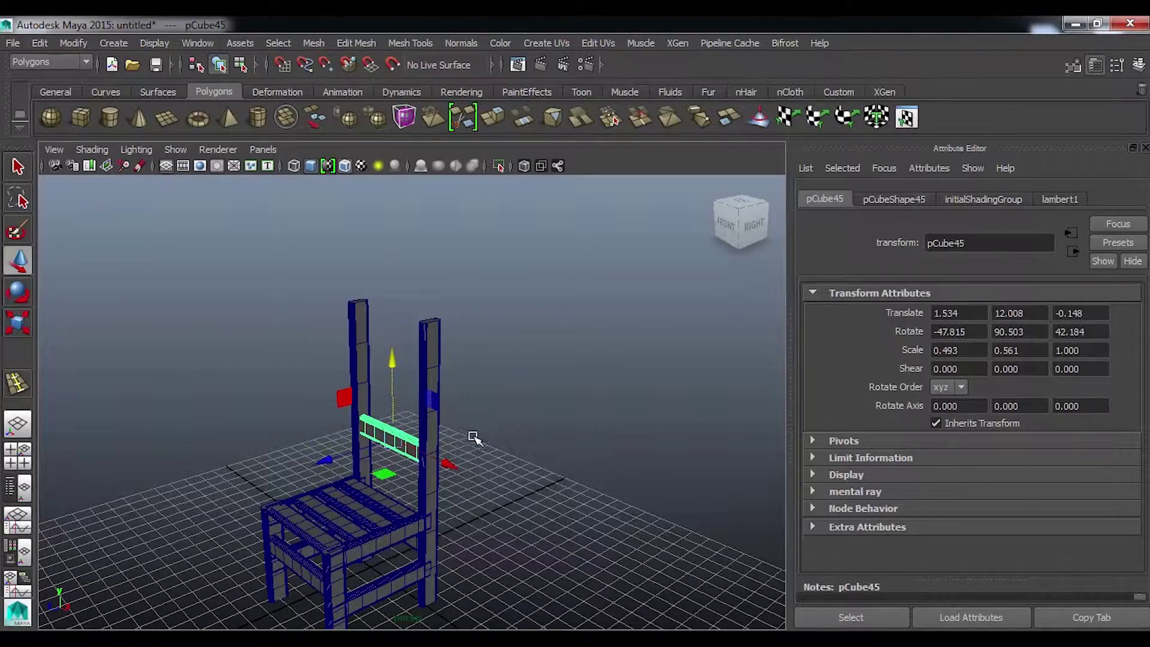
Duplicate the back rung upward and repeat to stack slats up to pCube48.
left_click(424, 472)
mouse_move(424, 473)
left_mouse_down("alt")
mouse_move(482, 478)
mouse_move(527, 455)
left_mouse_up("alt")
left_click(528, 420)
left_click(437, 442)
mouse_move(437, 442)
left_mouse_down("alt")
mouse_move(509, 485)
mouse_move(488, 478)
mouse_move(519, 478)
mouse_move(476, 460)
left_mouse_up("alt")
key("ctrl+d")
left_click_drag(424, 358, 424, 325)
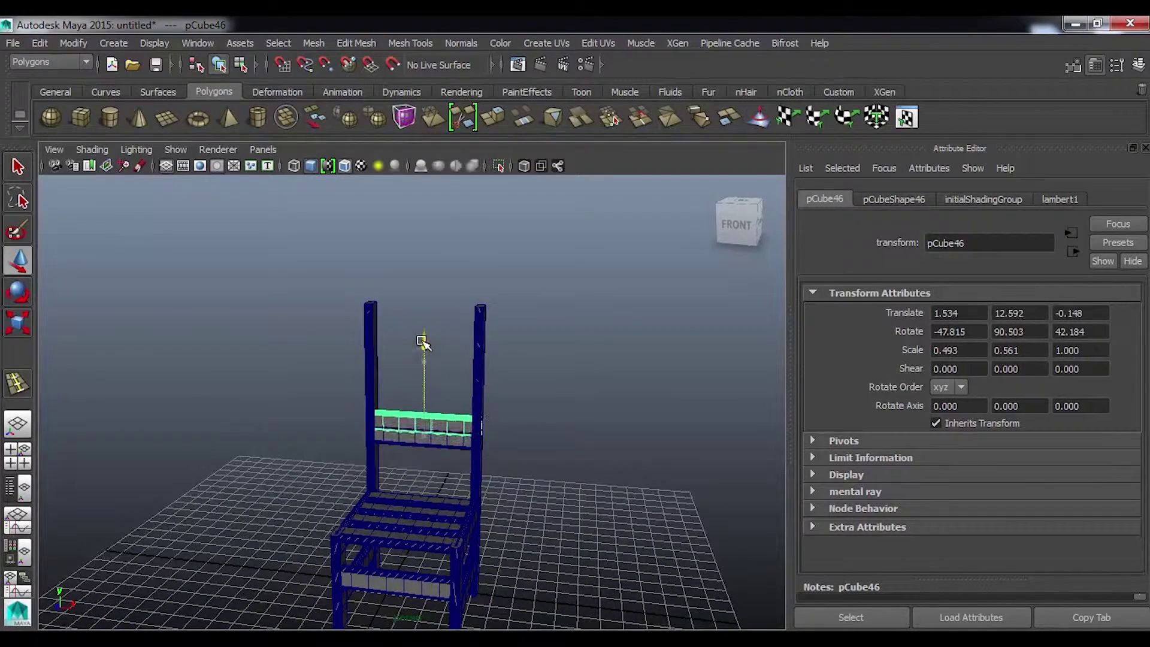
left_click_drag(502, 418, 442, 416, "alt")
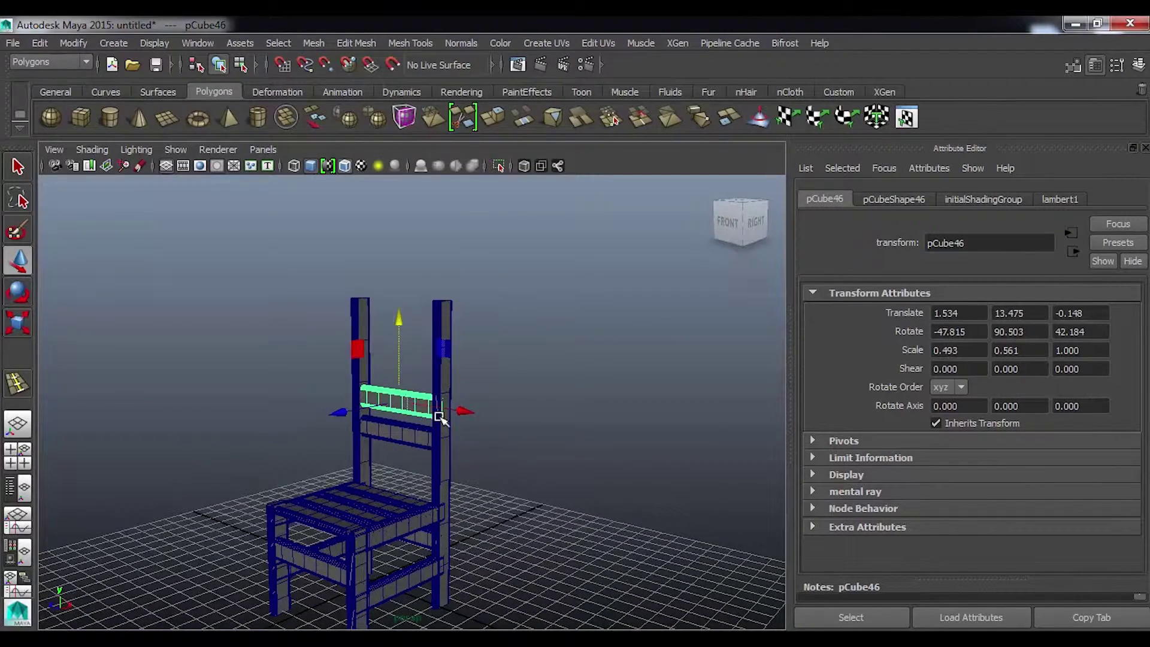
key("shift+d")
key("shift+d")
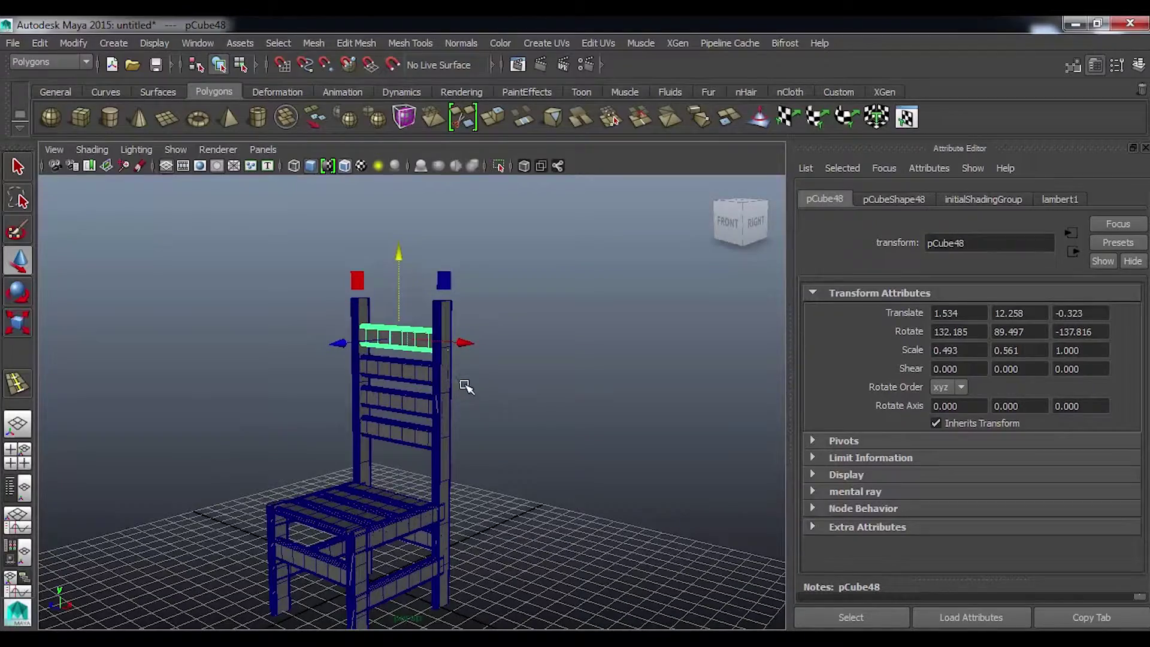
left_click(512, 410)
mouse_move(519, 422)
left_mouse_down("alt")
mouse_move(475, 426)
mouse_move(618, 420)
mouse_move(624, 398)
left_mouse_up("alt")
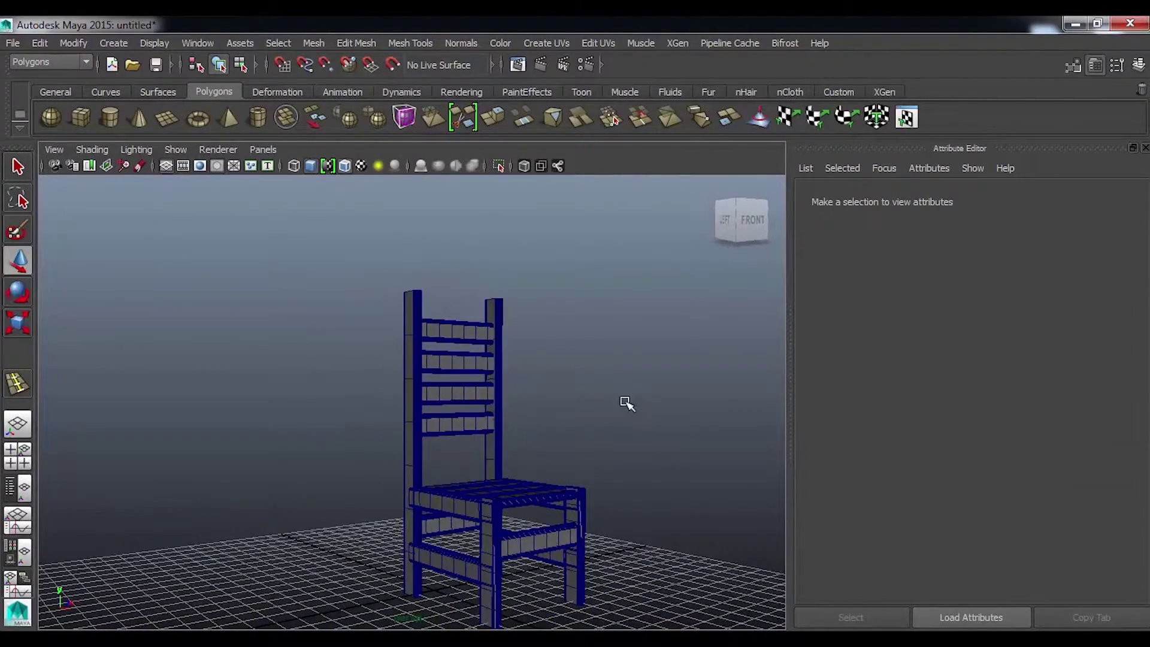
Marquee-select all chair parts and combine them into one mesh.
right_click_drag(521, 420, 472, 424, "alt")
mouse_move(473, 424)
left_mouse_down("alt")
mouse_move(465, 465)
mouse_move(368, 494)
mouse_move(422, 481)
left_mouse_up("alt")
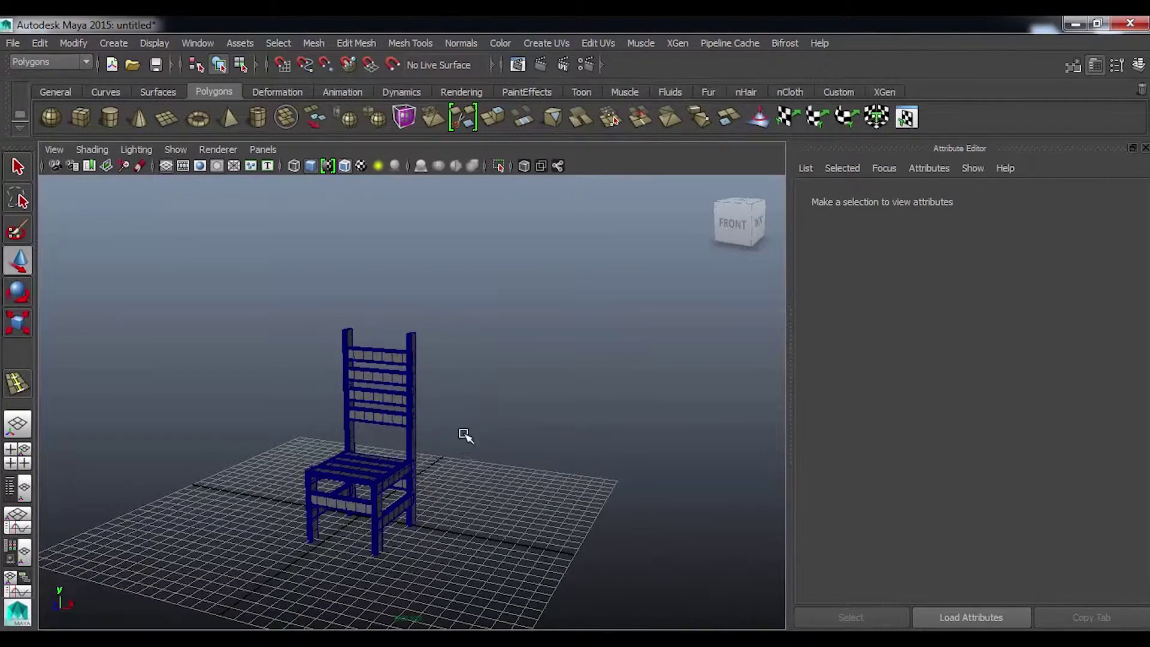
mouse_move(500, 458)
left_mouse_down("alt")
mouse_move(404, 498)
mouse_move(385, 524)
mouse_move(290, 312)
left_mouse_up("alt")
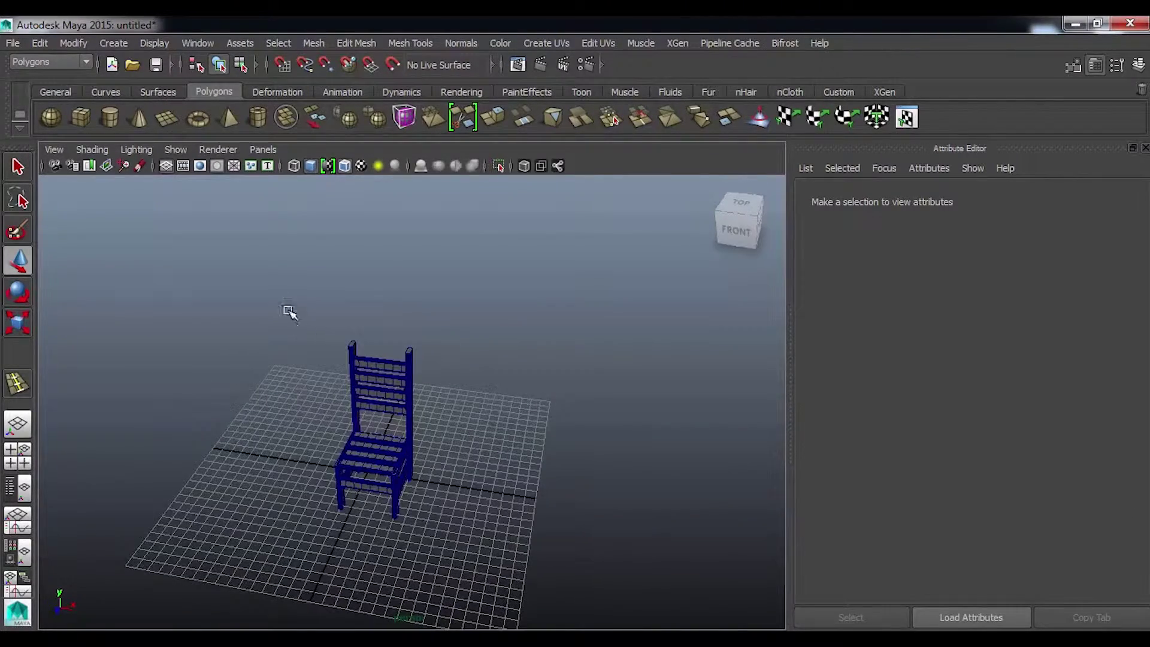
mouse_move(517, 519)
left_mouse_down()
mouse_move(327, 335)
mouse_move(514, 423)
left_mouse_up()
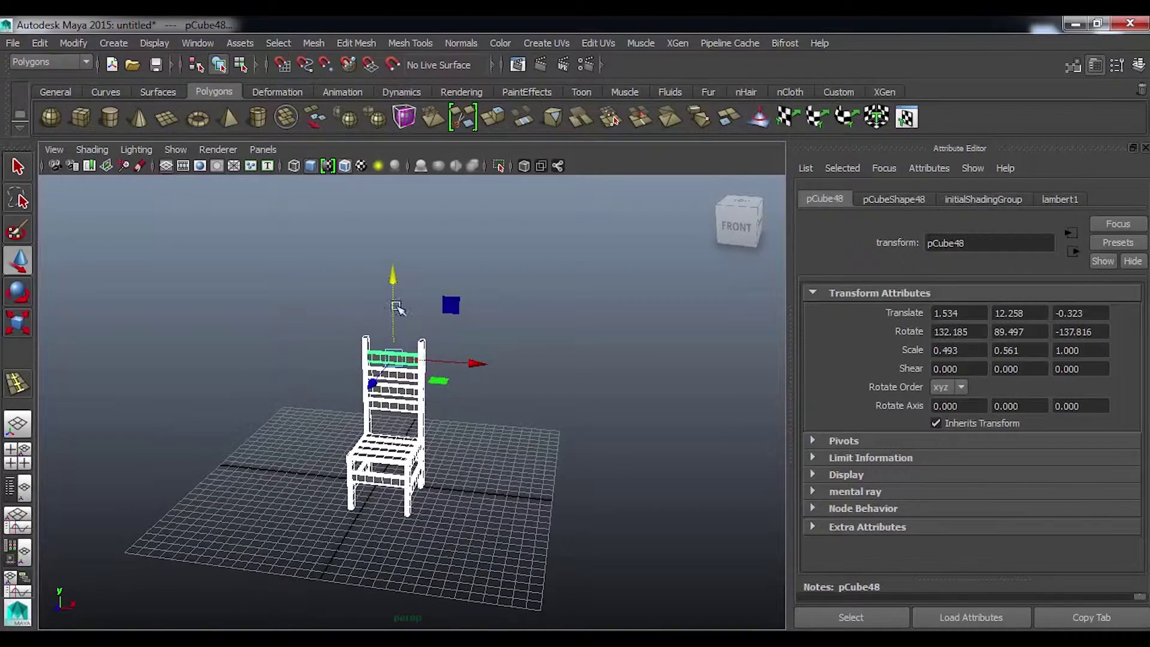
left_click(313, 45)
left_click(330, 93)
left_click_drag(393, 391, 442, 437, "alt")
left_click(480, 418)
Start interactive creation of a polygon plane from the shelf.
mouse_move(372, 462)
left_mouse_down("alt")
mouse_move(507, 442)
mouse_move(488, 486)
mouse_move(470, 472)
left_mouse_up("alt")
left_click(167, 118)
mouse_move(465, 424)
left_mouse_down("alt")
mouse_move(370, 437)
mouse_move(245, 334)
left_mouse_up("alt")
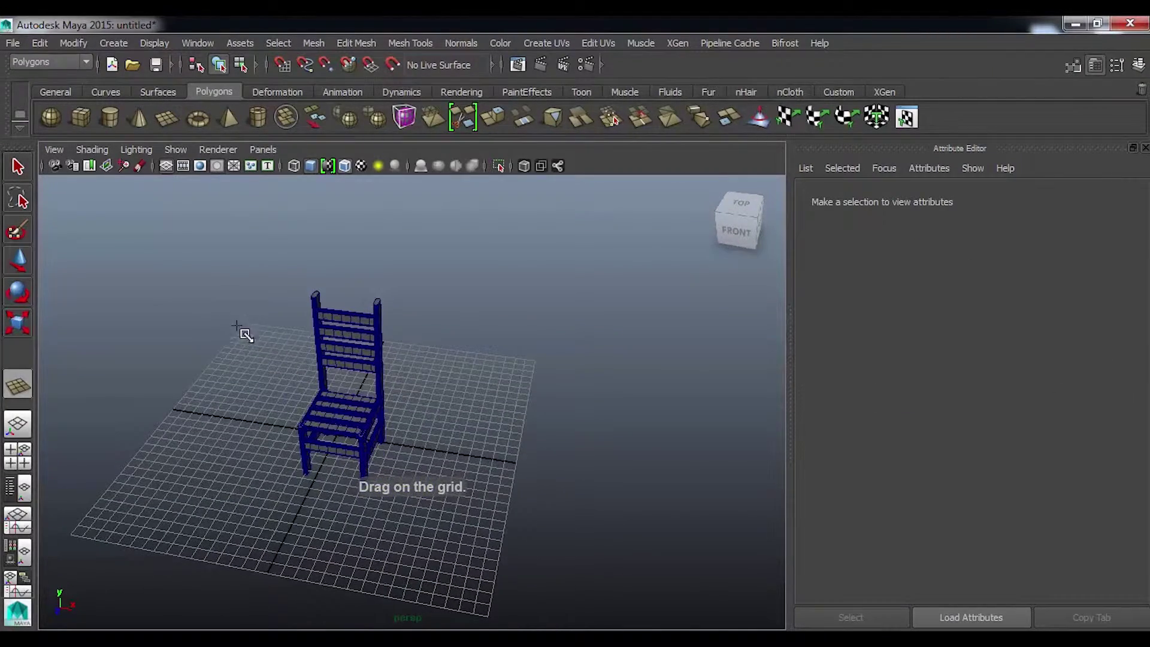
Draw pPlane1, move it under the chair and scale it to 3.908 by 4.543.
right_click_drag(246, 334, 149, 360, "alt")
scroll(365, 398, "down", 3)
mouse_move(246, 317)
left_mouse_down()
mouse_move(608, 554)
mouse_move(463, 488)
left_mouse_up()
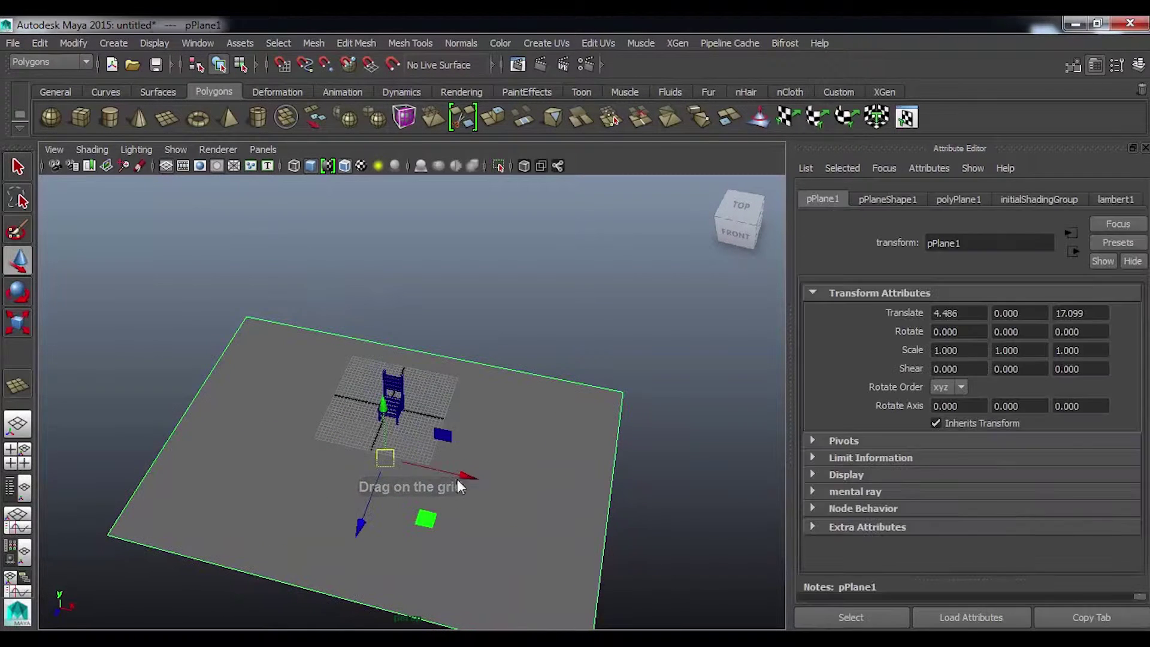
mouse_move(385, 458)
left_mouse_down()
mouse_move(407, 405)
mouse_move(622, 518)
left_mouse_up()
key("w")
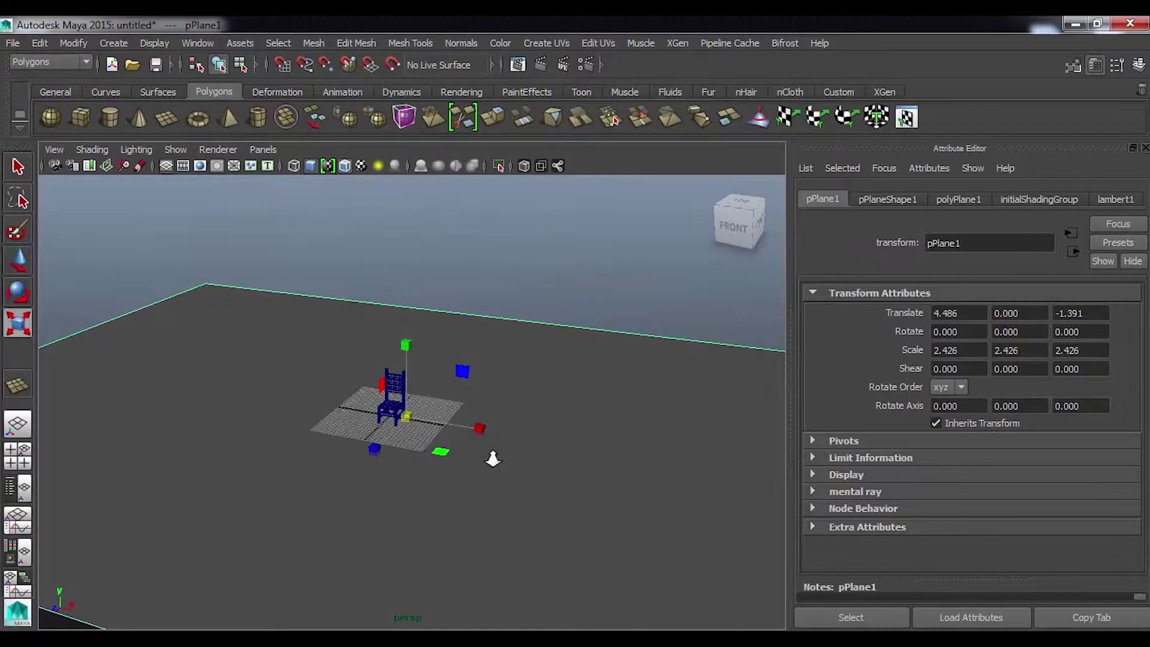
scroll(494, 458, "up", 3)
left_click_drag(360, 468, 343, 517)
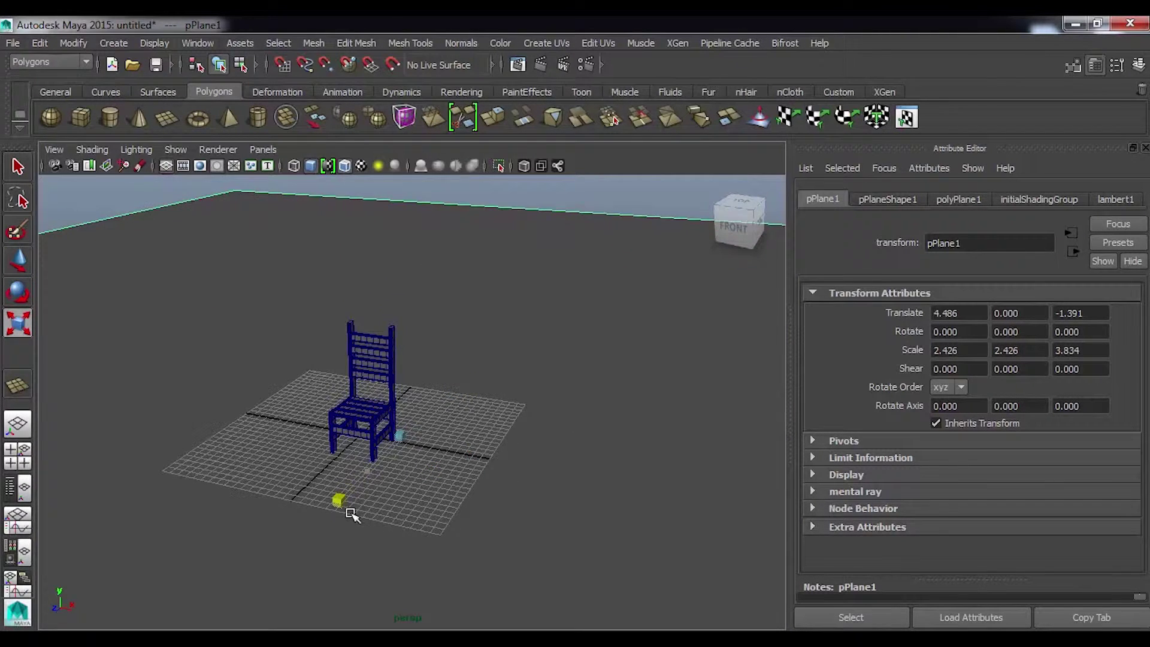
mouse_move(485, 452)
left_mouse_down()
mouse_move(519, 465)
mouse_move(457, 480)
left_mouse_up()
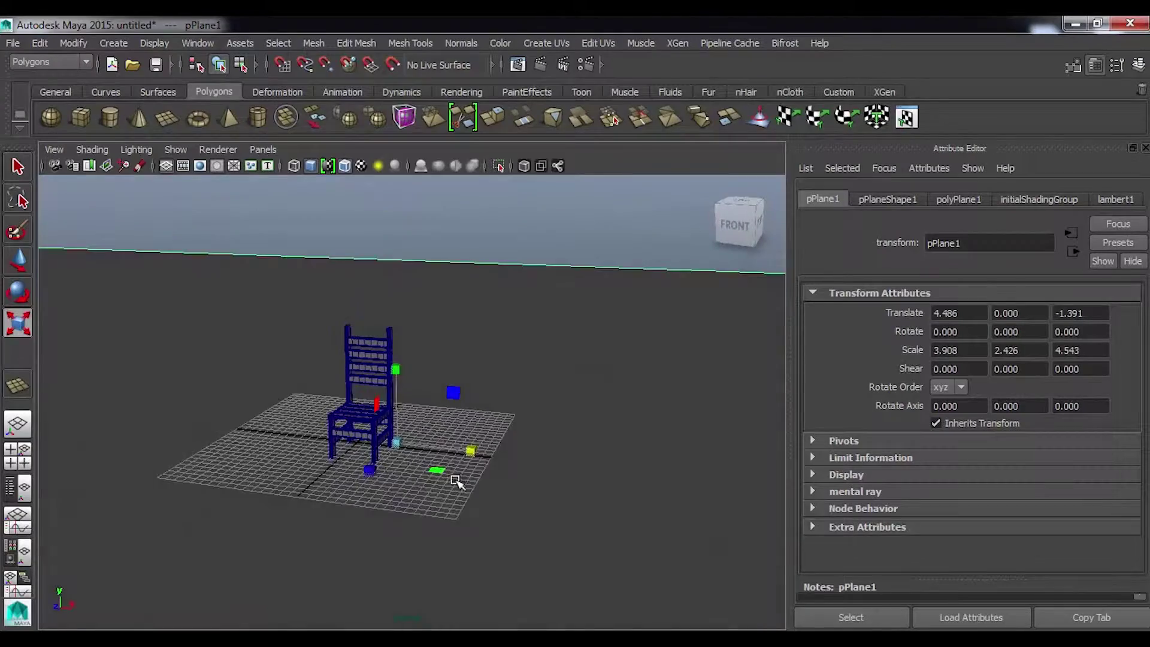
right_click_drag(456, 479, 542, 426, "alt")
mouse_move(545, 433)
left_mouse_down("alt")
mouse_move(513, 462)
mouse_move(511, 444)
mouse_move(580, 426)
mouse_move(551, 417)
mouse_move(522, 432)
mouse_move(560, 404)
left_mouse_up("alt")
mouse_move(560, 404)
right_mouse_down()
mouse_move(570, 624)
mouse_move(549, 523)
right_mouse_up()
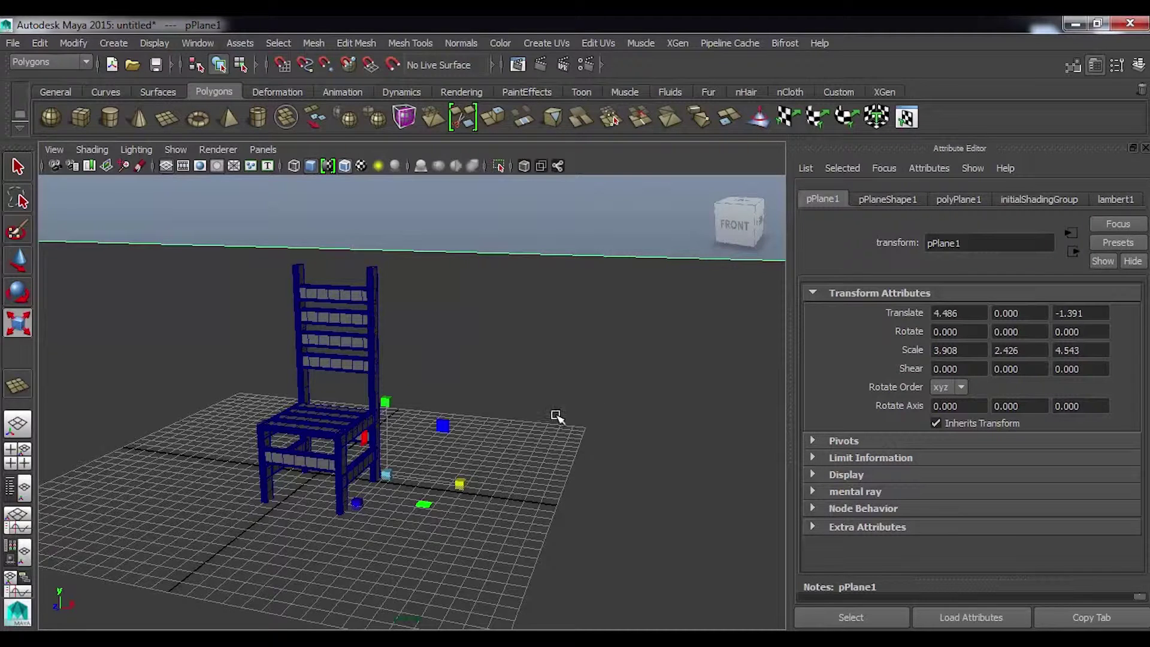
Assign a new Phong E material to the floor plane.
left_click(370, 299)
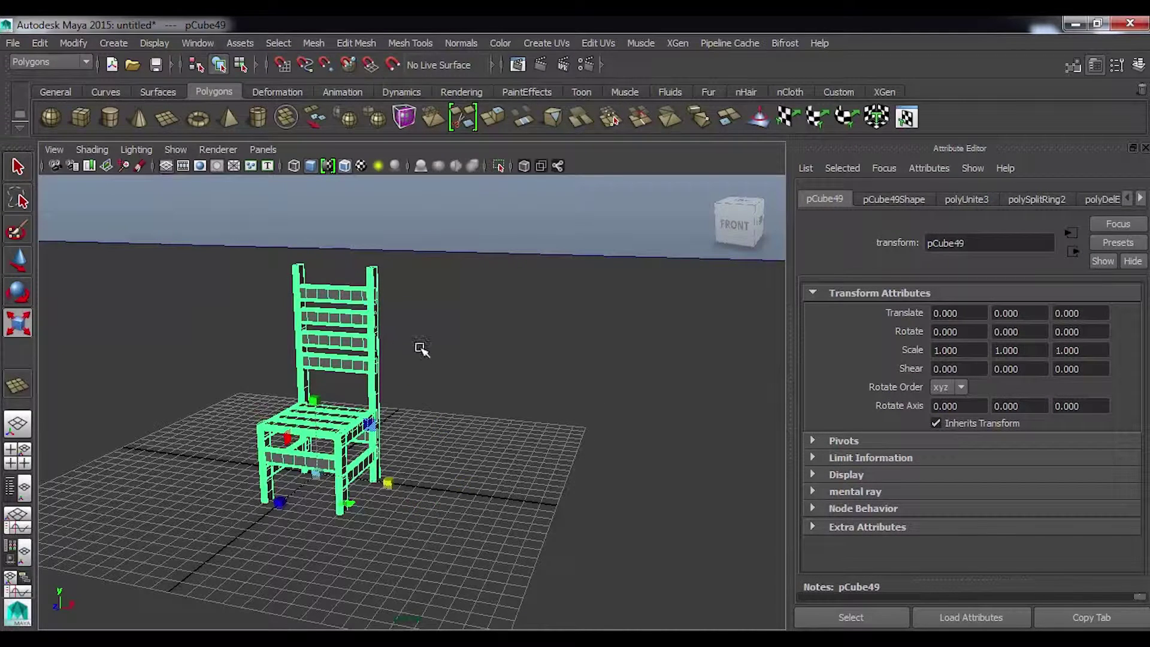
left_click(557, 389)
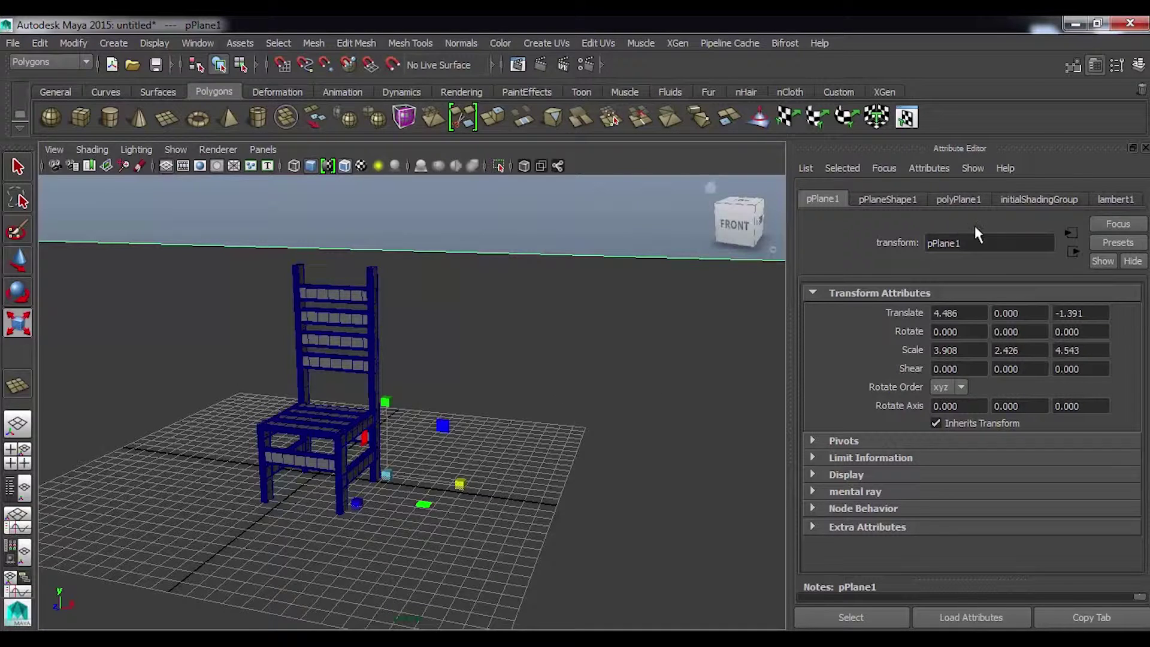
left_click(570, 213)
left_click(559, 316)
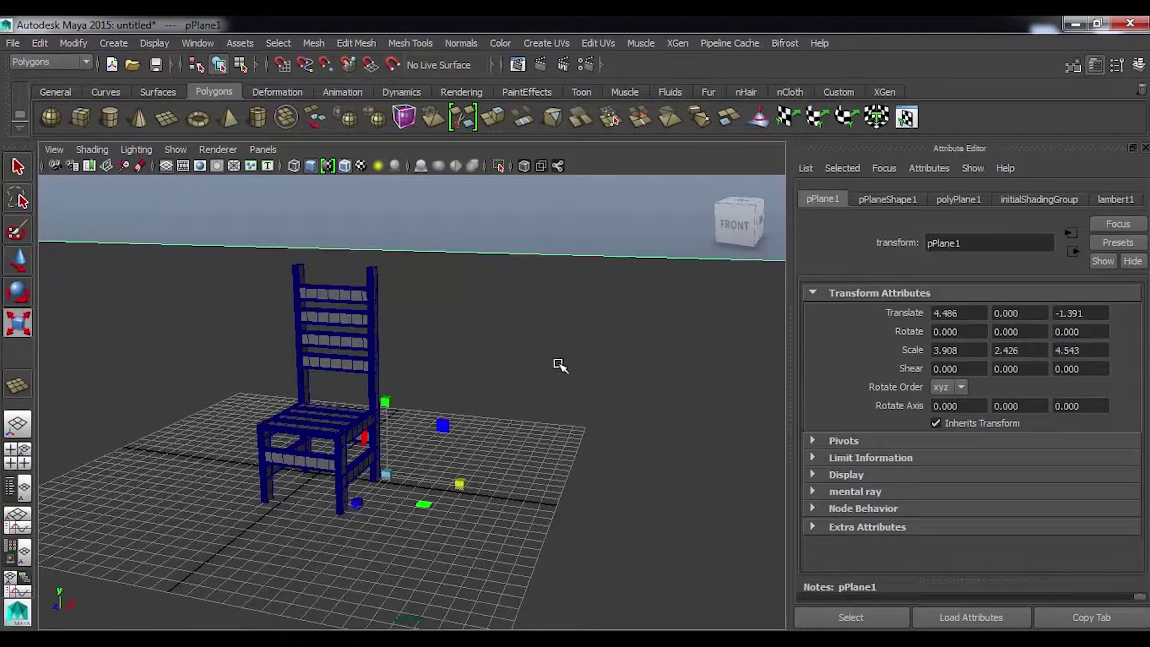
right_click_drag(547, 358, 538, 590)
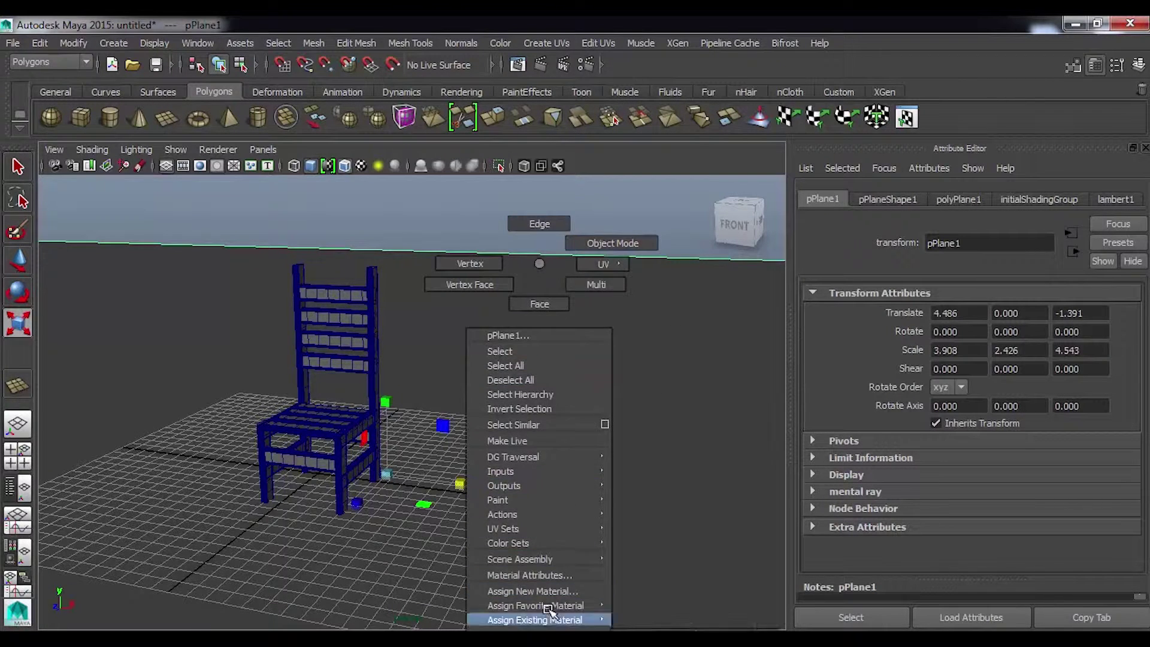
right_click_drag(524, 591, 525, 592)
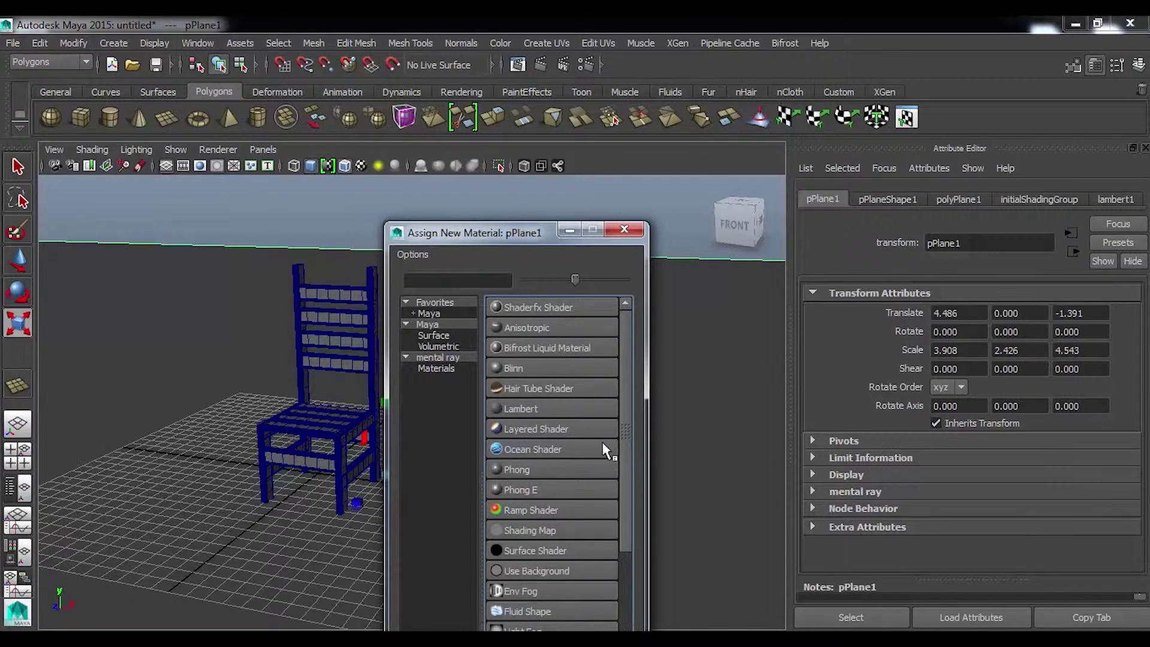
left_click(535, 491)
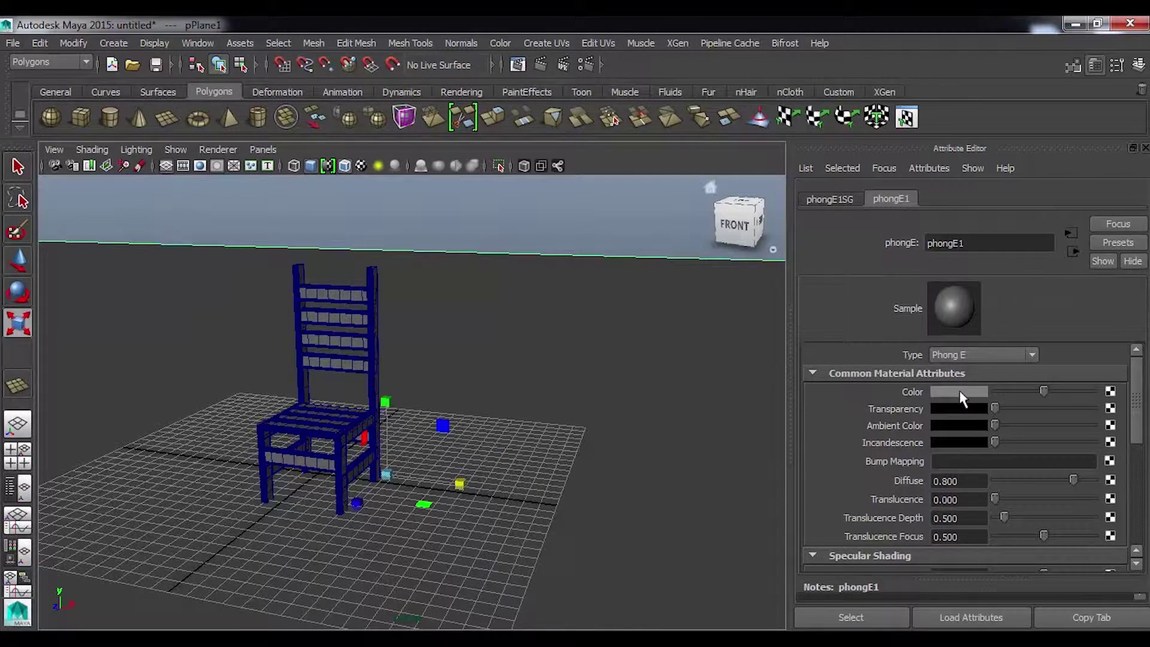
Lighten the Phong E colour to nearly white, value about 0.9.
left_click(960, 393)
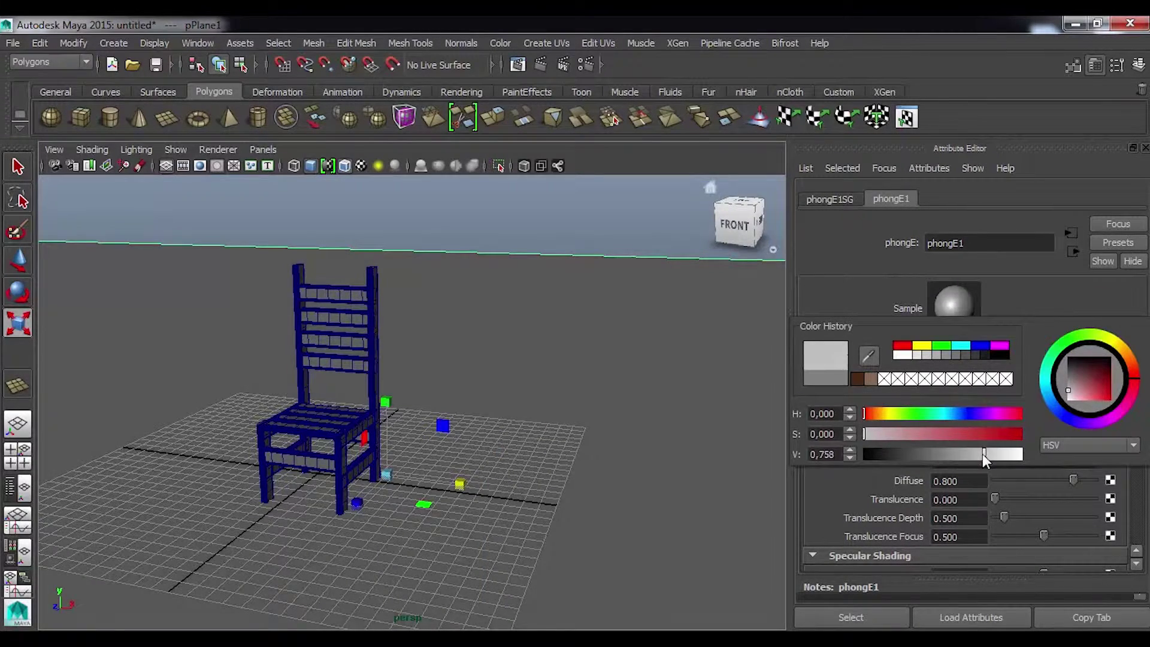
left_click_drag(983, 454, 1010, 456)
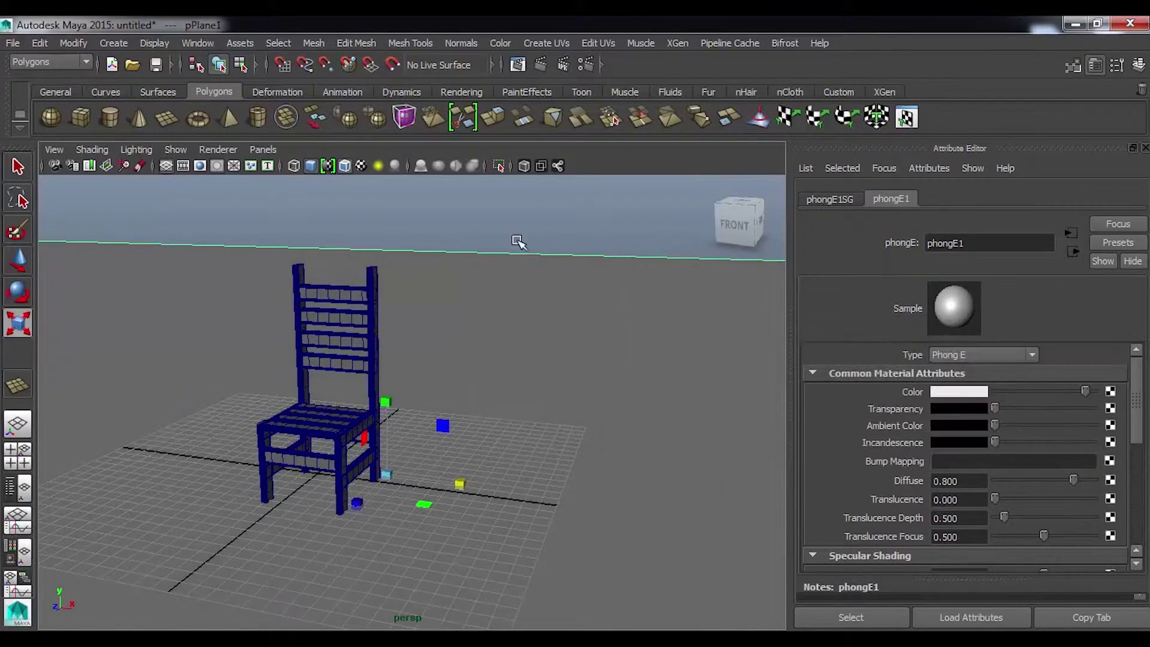
left_click(578, 321)
mouse_move(585, 470)
left_mouse_down("alt")
mouse_move(560, 506)
mouse_move(538, 495)
left_mouse_up("alt")
left_click(416, 457)
Assign a new Lambert material to the combined chair mesh.
left_click_drag(541, 440, 440, 475, "alt")
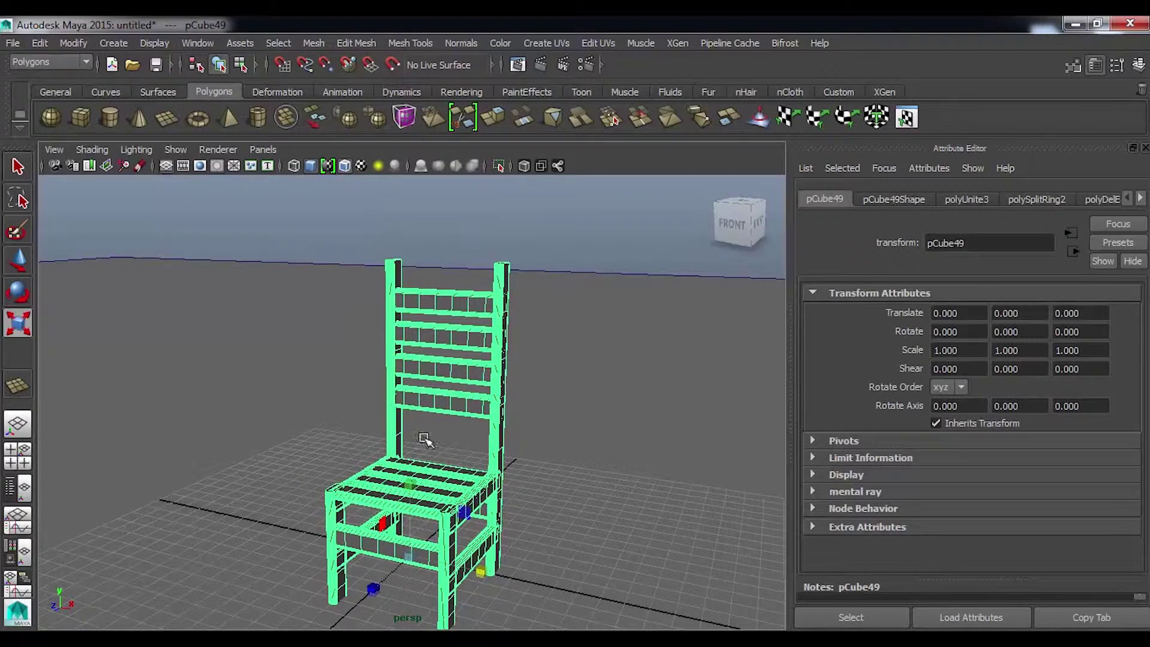
right_click_drag(387, 471, 407, 591)
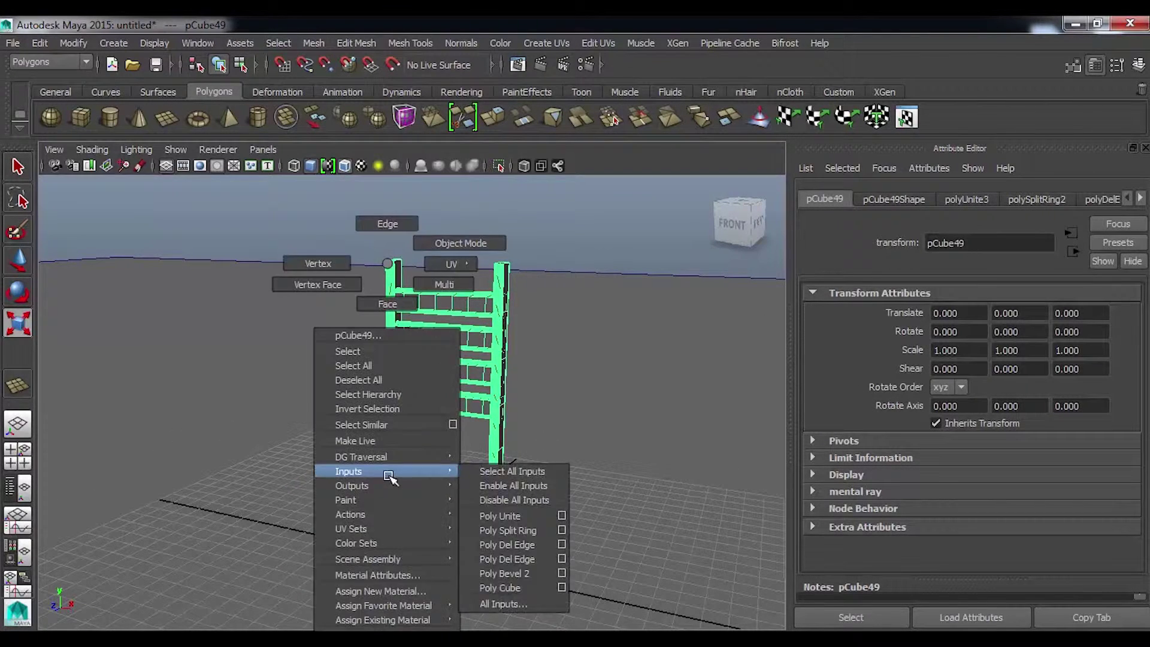
left_click(396, 593)
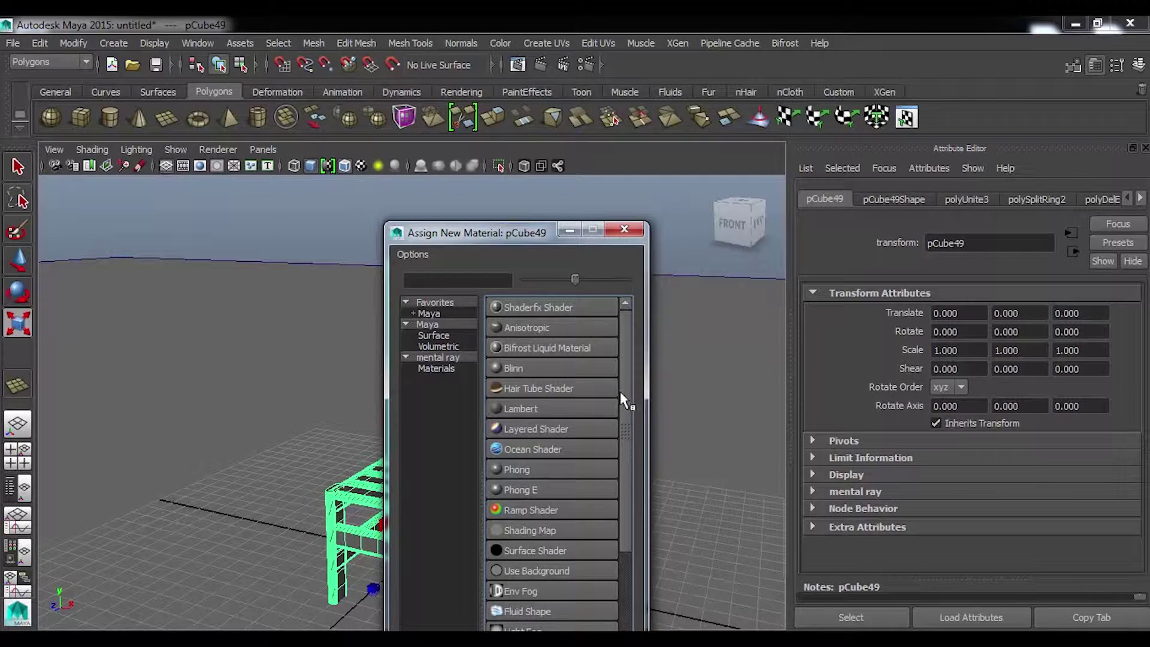
left_click(553, 412)
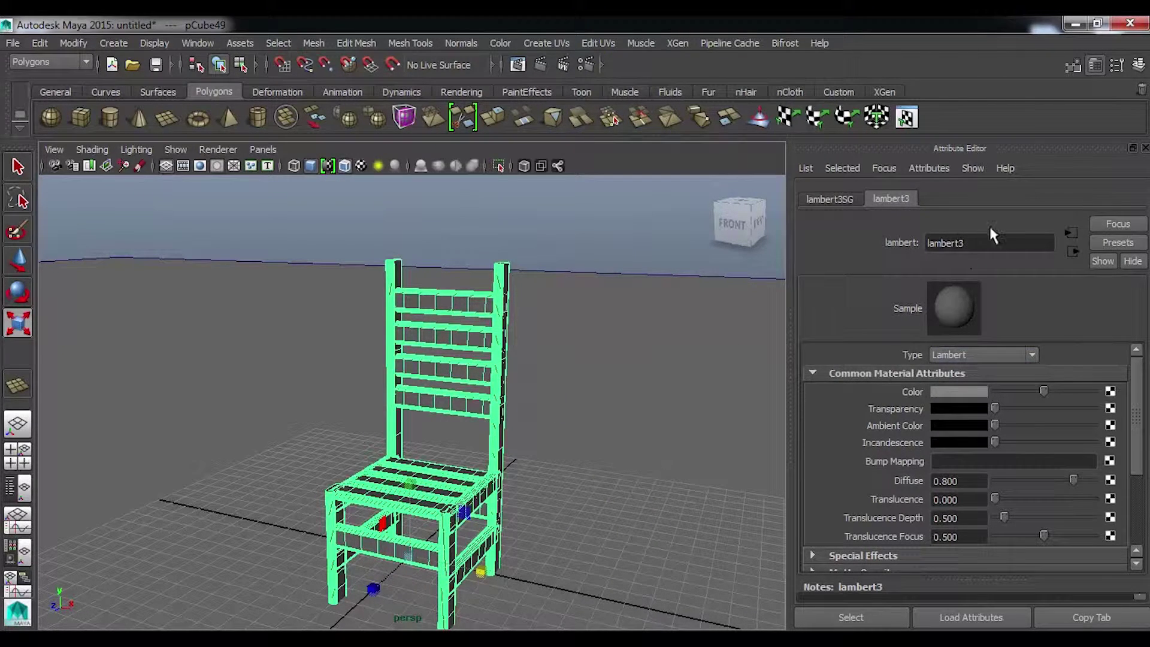
Rename the Lambert material lambert3 to madeira.
double_click(977, 243)
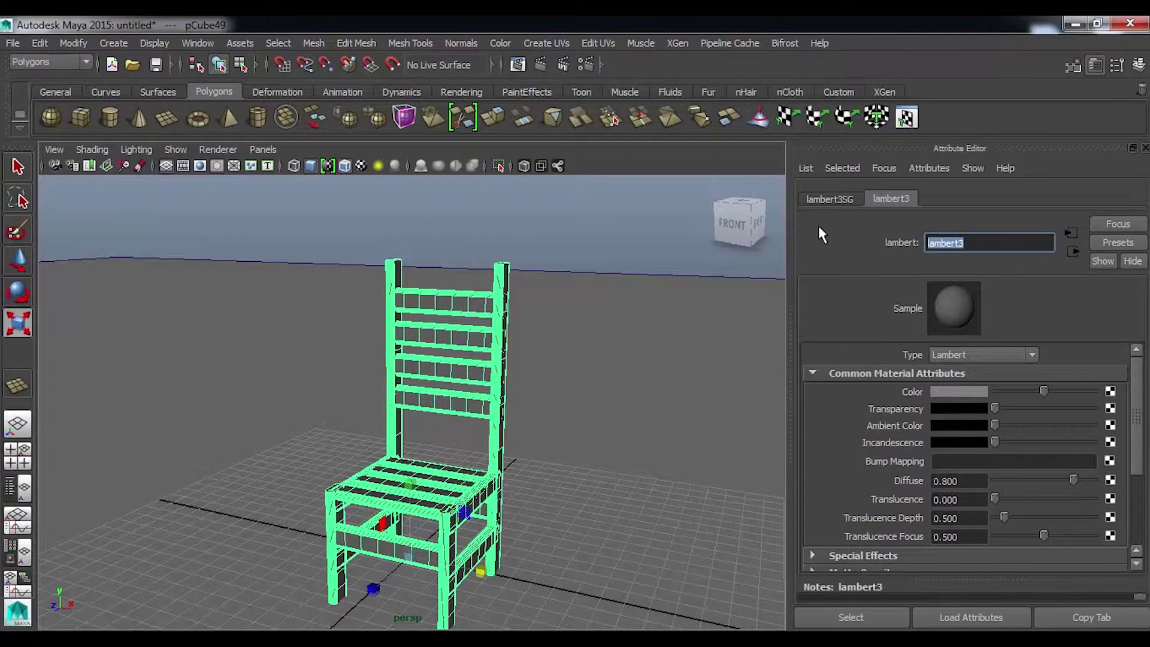
type("madeira")
key("Return")
left_click(1109, 391)
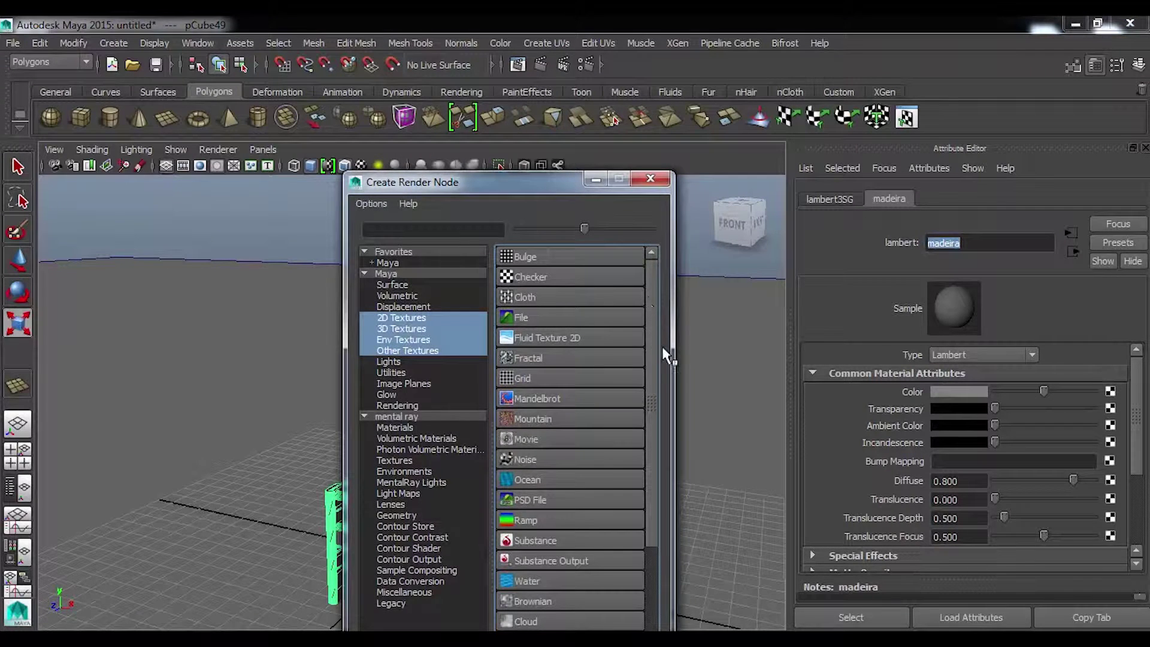
Drive madeira's colour with a Mountain texture whose snow colour is orange-red.
scroll(635, 353, "down", 1)
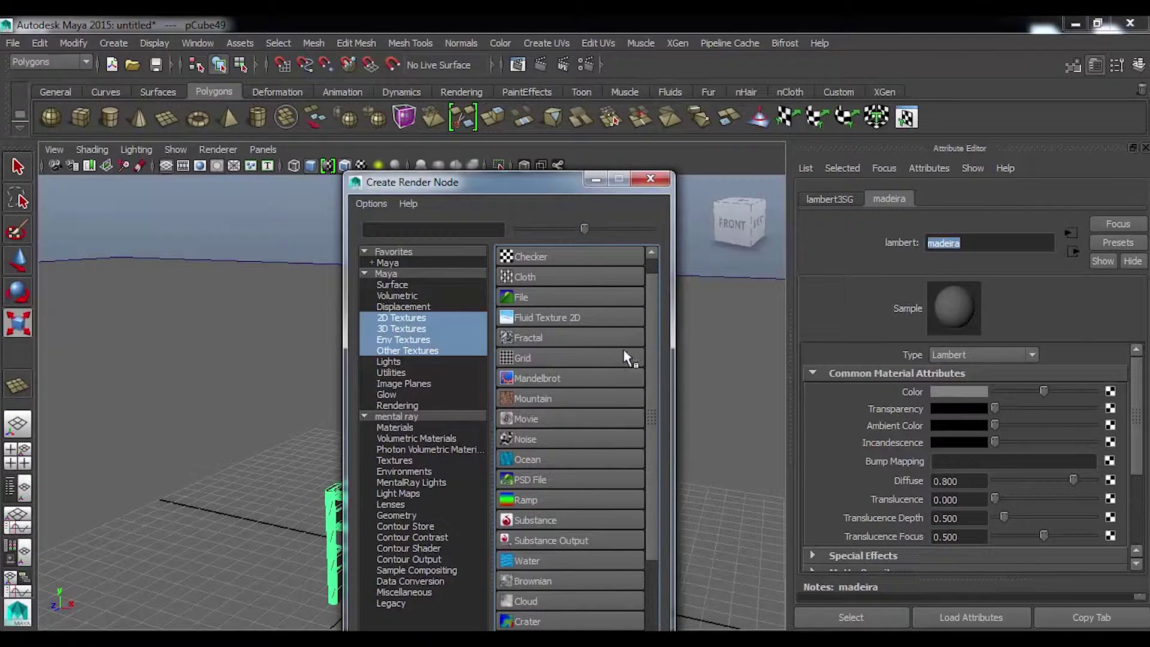
left_click(536, 399)
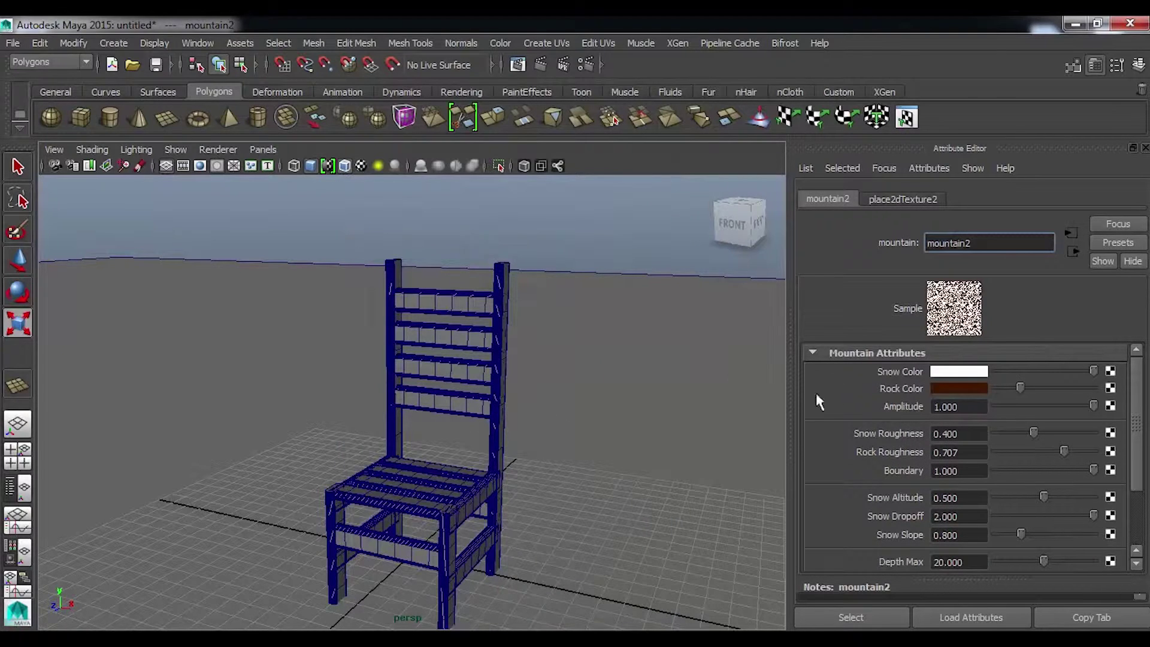
left_click(961, 376)
mouse_move(1129, 367)
left_mouse_down()
mouse_move(1076, 365)
mouse_move(1094, 365)
left_mouse_up()
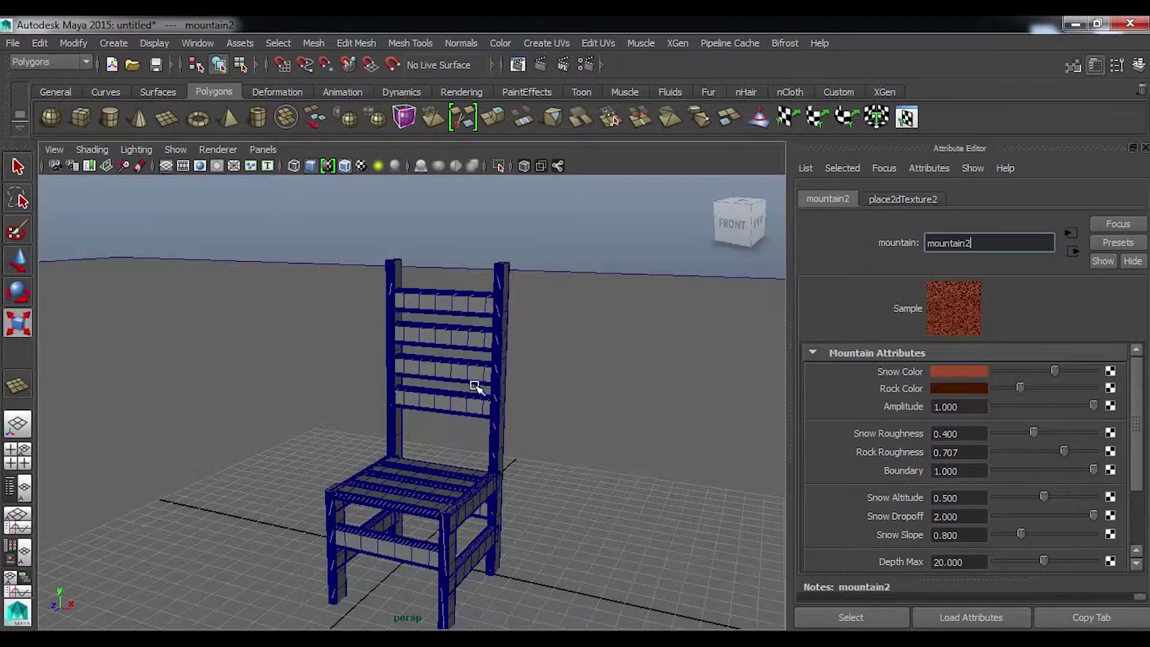
left_click(618, 252)
mouse_move(719, 431)
left_mouse_down("alt")
mouse_move(495, 504)
mouse_move(652, 488)
mouse_move(470, 505)
mouse_move(567, 529)
mouse_move(505, 468)
mouse_move(511, 478)
mouse_move(753, 313)
mouse_move(550, 517)
mouse_move(231, 273)
left_mouse_up("alt")
left_click(1103, 66)
left_click(113, 44)
mouse_move(128, 116)
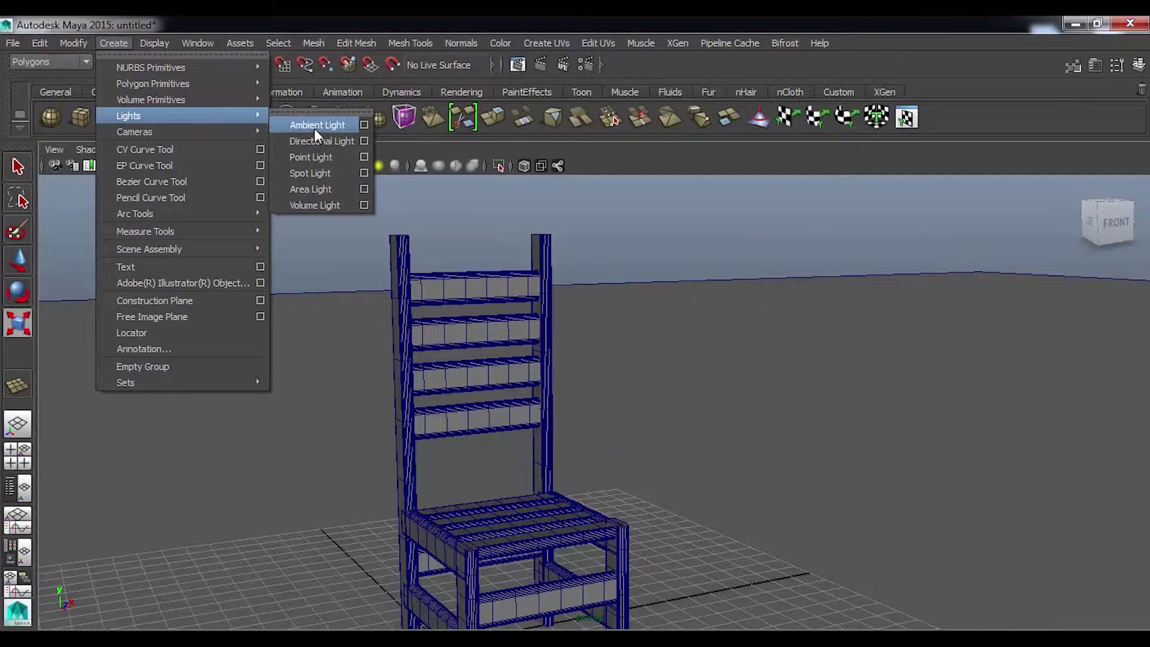
Add an ambient light, raise it above the chair back and preview with scene lights.
left_click(314, 126)
scroll(456, 446, "down", 3)
scroll(524, 441, "down", 3)
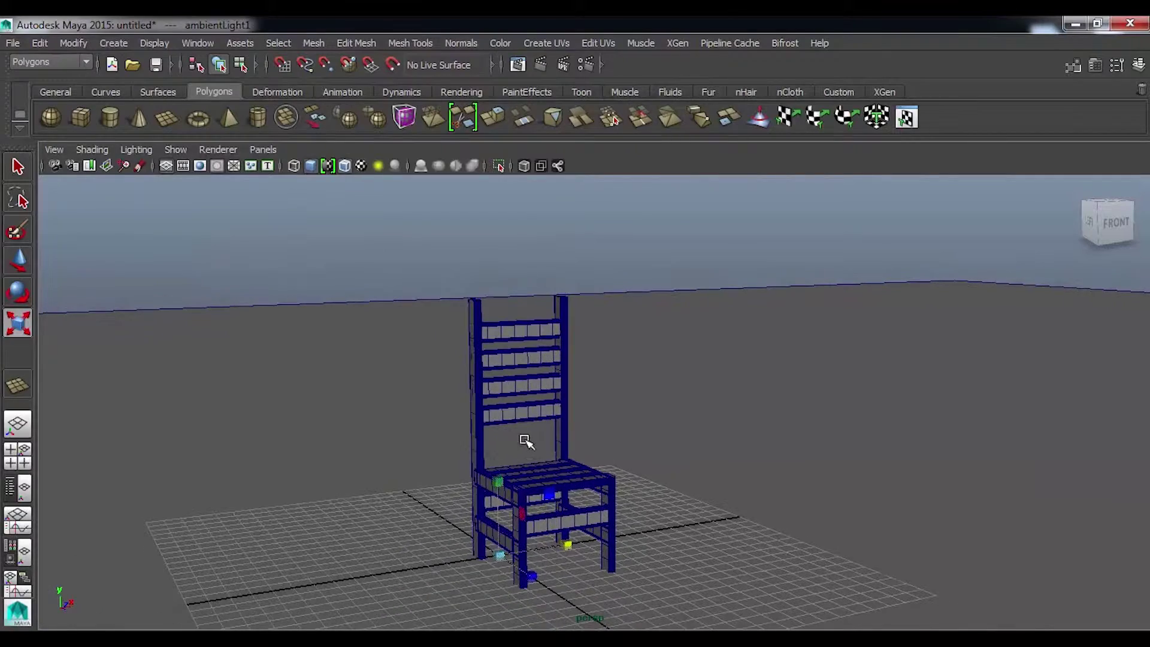
key("w")
left_click_drag(498, 476, 493, 207)
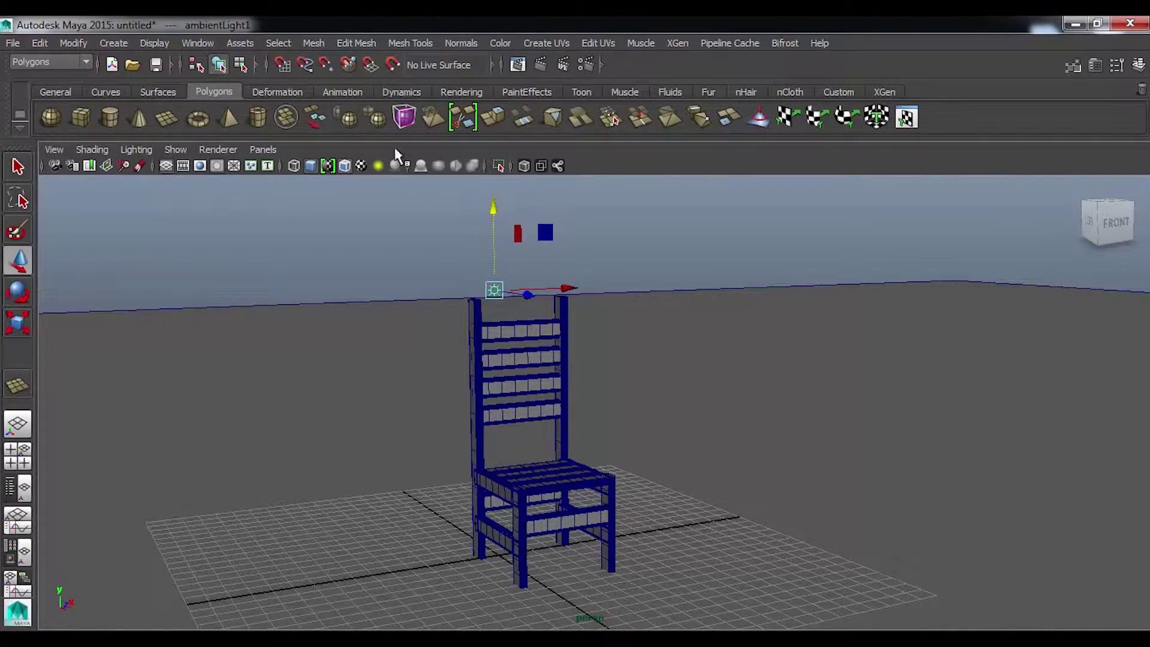
left_click(379, 165)
Reposition ambientLight1 higher and toward the floor's front right.
left_click_drag(718, 264, 514, 216, "alt")
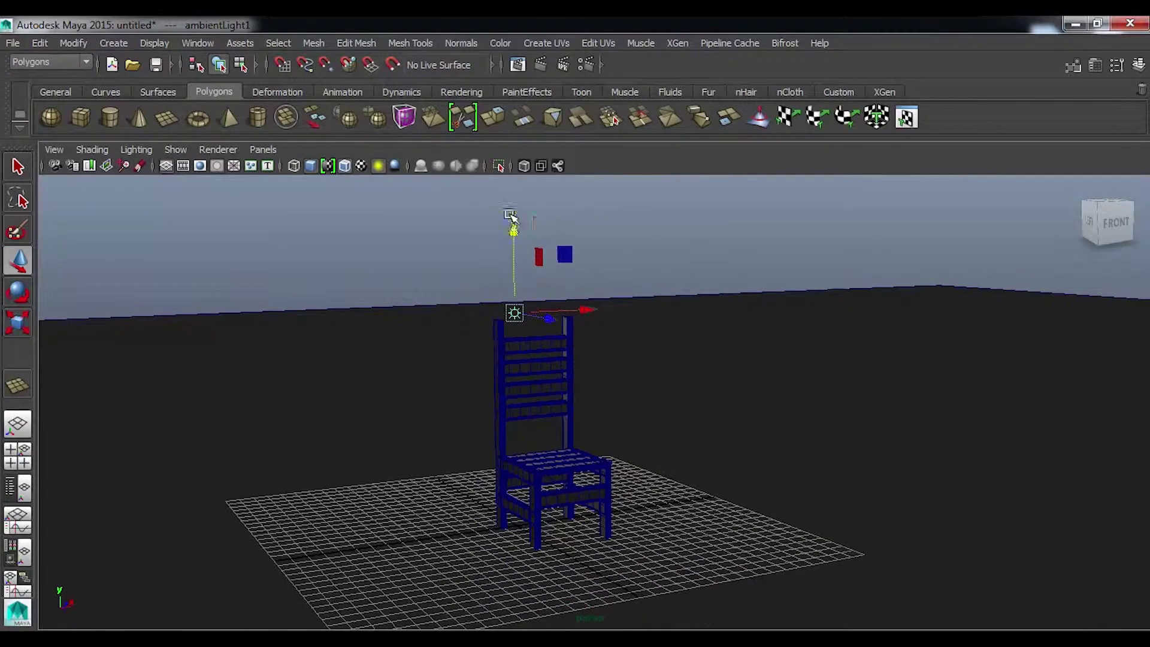
mouse_move(517, 269)
left_mouse_down("alt")
mouse_move(579, 412)
mouse_move(540, 333)
mouse_move(469, 267)
mouse_move(598, 403)
mouse_move(845, 580)
mouse_move(817, 531)
mouse_move(503, 529)
mouse_move(581, 442)
left_mouse_up("alt")
mouse_move(707, 270)
left_mouse_down()
mouse_move(707, 187)
mouse_move(529, 411)
mouse_move(531, 380)
left_mouse_up()
middle_click_drag(639, 393, 929, 441)
mouse_move(778, 452)
left_mouse_down("alt")
mouse_move(771, 439)
mouse_move(710, 476)
left_mouse_up("alt")
right_click_drag(711, 477, 925, 470, "alt")
left_click_drag(925, 470, 771, 458, "alt")
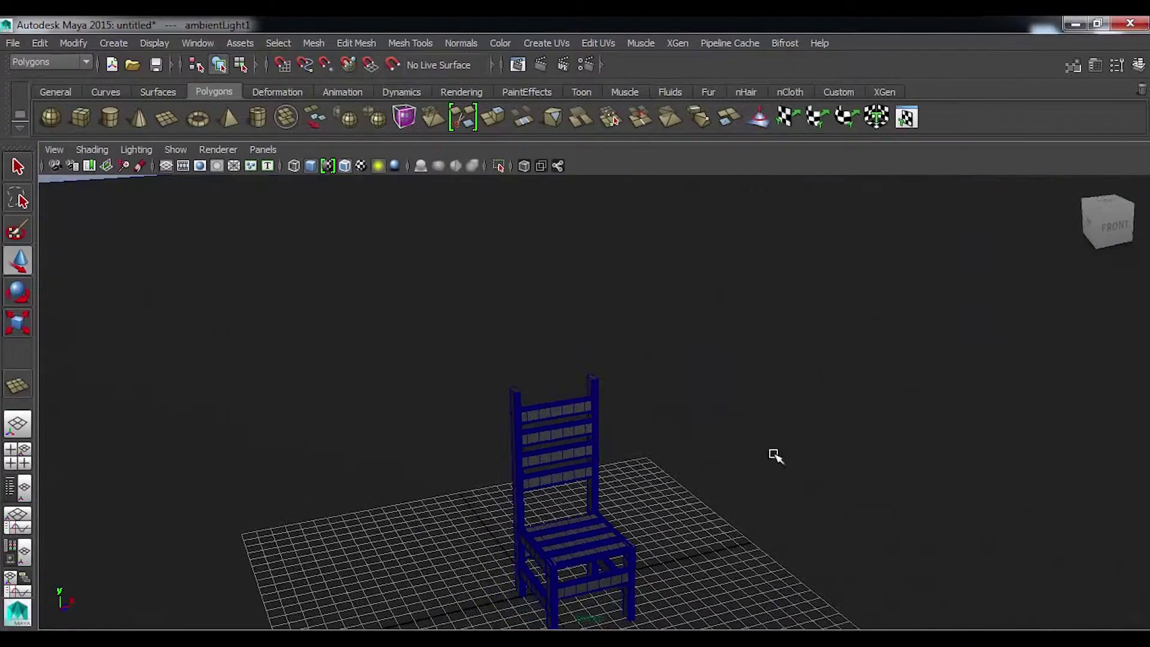
Add a point light and place it high above and beside the chair.
left_click(113, 43)
mouse_move(128, 117)
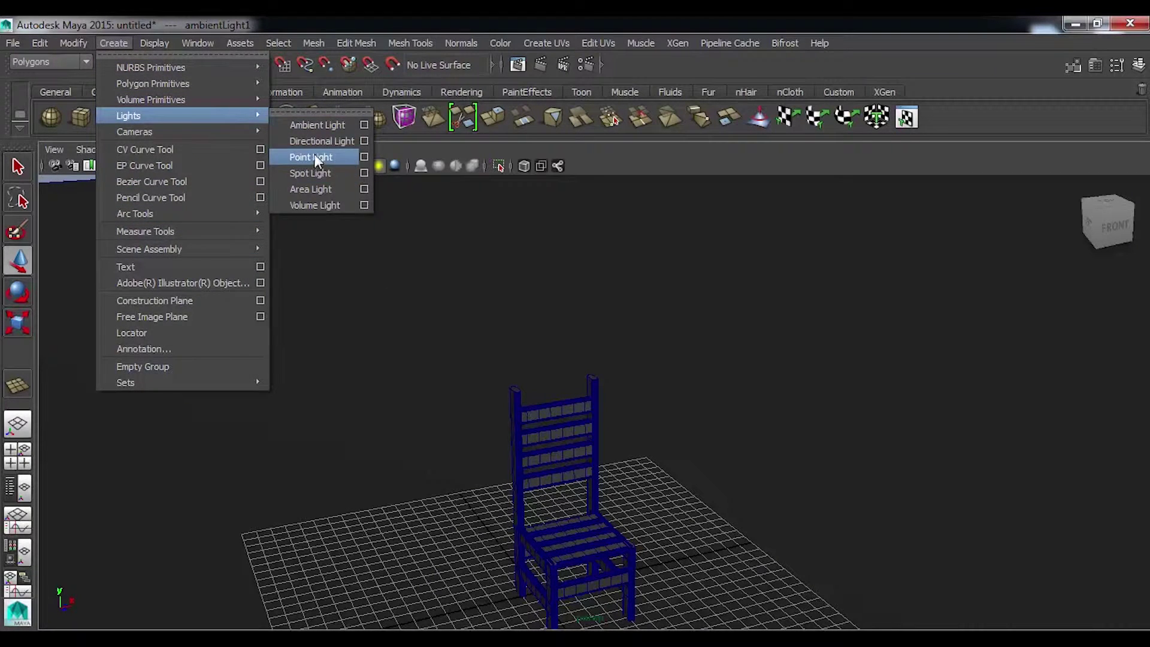
left_click(315, 157)
mouse_move(536, 520)
left_mouse_down()
mouse_move(523, 223)
mouse_move(581, 269)
left_mouse_up()
mouse_move(563, 324)
left_mouse_down()
mouse_move(748, 442)
mouse_move(673, 452)
left_mouse_up()
mouse_move(786, 462)
left_mouse_down("alt")
mouse_move(688, 488)
mouse_move(755, 485)
mouse_move(655, 488)
mouse_move(855, 436)
mouse_move(809, 402)
left_mouse_up("alt")
mouse_move(741, 315)
left_mouse_down()
mouse_move(744, 257)
mouse_move(686, 419)
mouse_move(647, 406)
mouse_move(537, 453)
left_mouse_up()
Zoom and orbit in close to view the chair from a raised three-quarter angle.
mouse_move(536, 454)
right_mouse_down("alt")
mouse_move(901, 437)
mouse_move(847, 465)
right_mouse_up("alt")
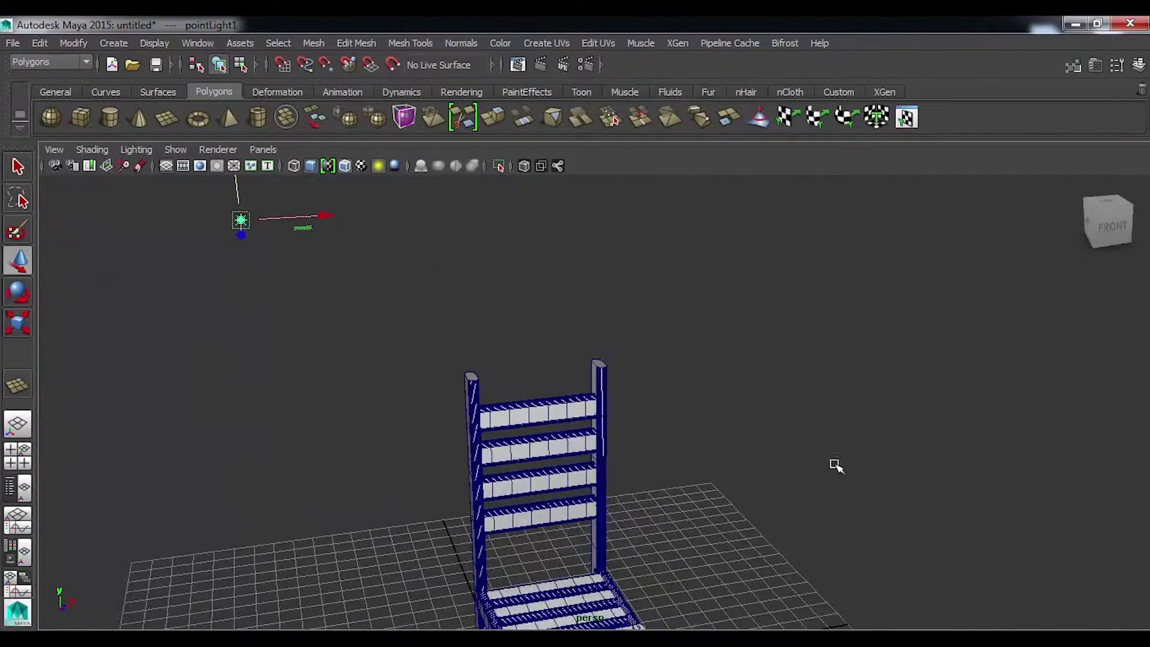
left_click_drag(847, 465, 611, 477, "alt")
middle_click_drag(612, 478, 685, 402, "alt")
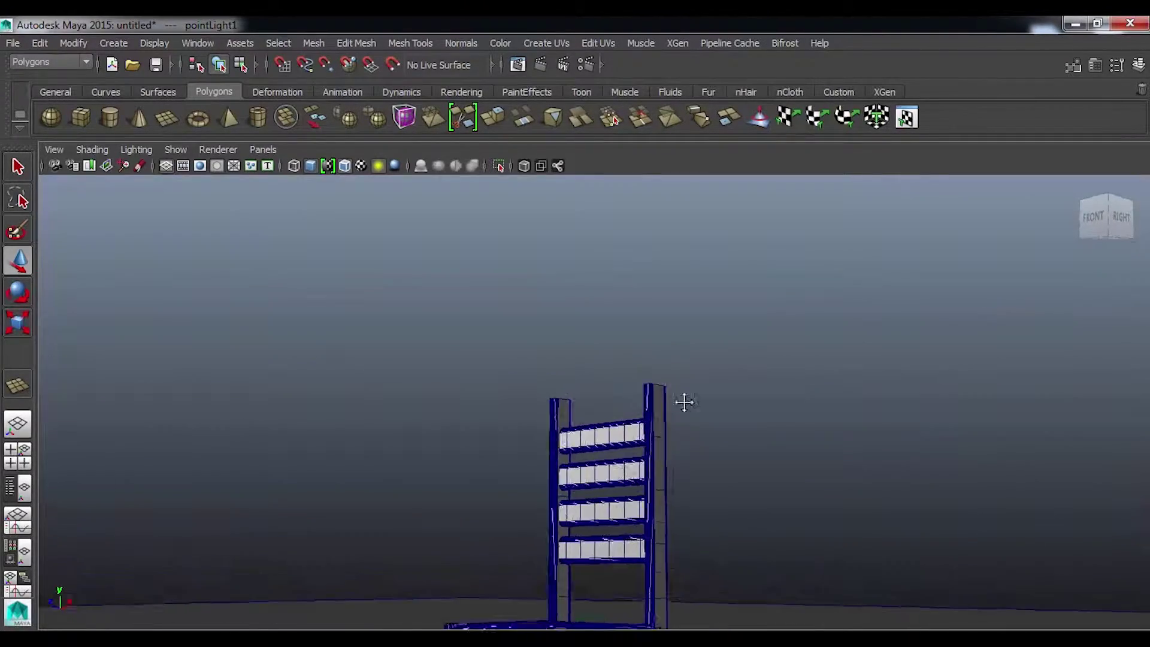
mouse_move(685, 402)
left_mouse_down("alt")
mouse_move(786, 451)
mouse_move(663, 445)
left_mouse_up("alt")
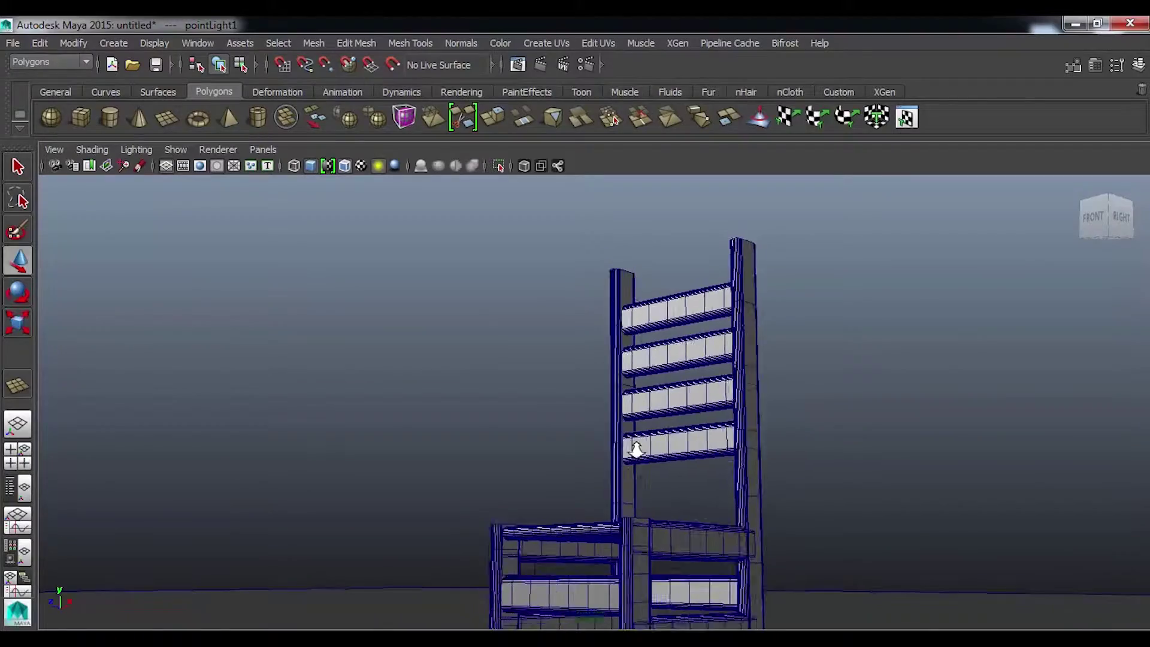
right_click_drag(662, 445, 617, 480, "alt")
mouse_move(617, 480)
left_mouse_down("alt")
mouse_move(627, 527)
mouse_move(596, 504)
mouse_move(610, 464)
left_mouse_up("alt")
right_click_drag(610, 463, 702, 471, "alt")
left_click_drag(701, 471, 676, 478, "alt")
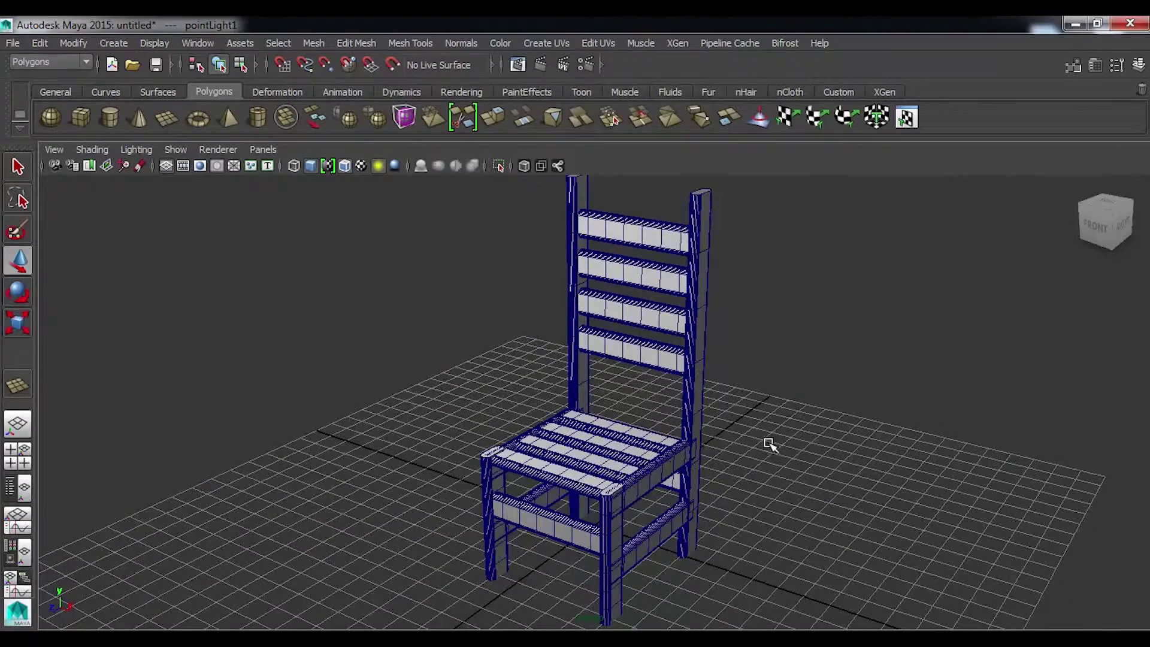
mouse_move(770, 441)
left_mouse_down("alt")
mouse_move(722, 455)
mouse_move(706, 492)
left_mouse_up("alt")
middle_click_drag(706, 491, 698, 488, "alt")
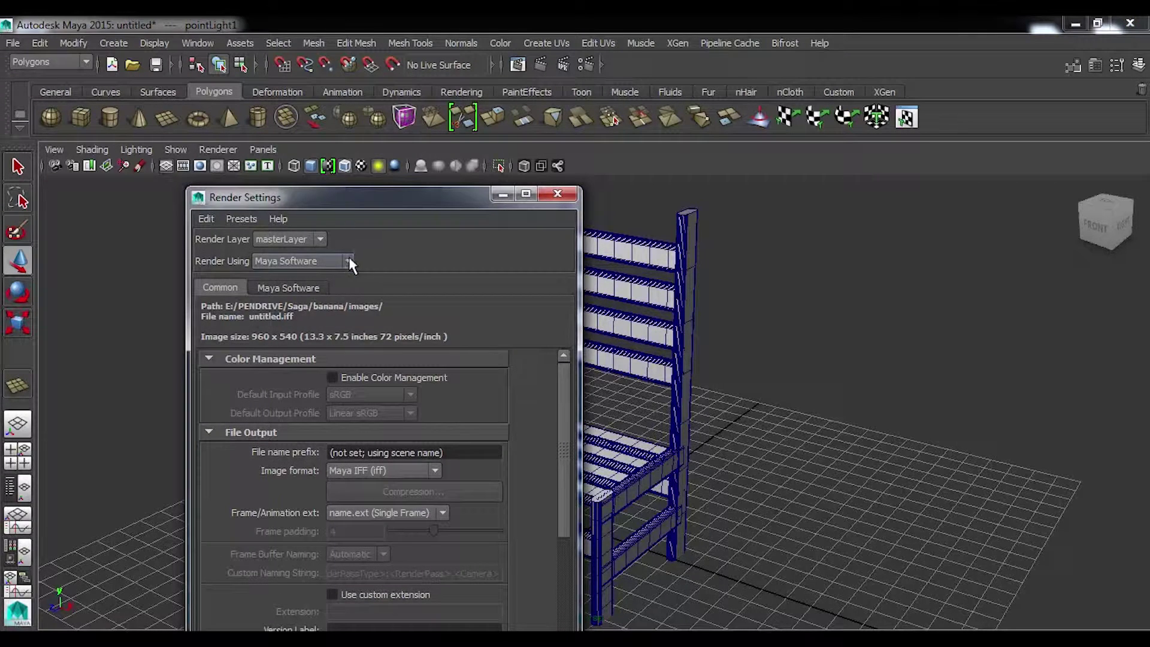
Switch the renderer to mental ray with a sampling Quality of 1.50.
left_click(349, 261)
left_click(315, 306)
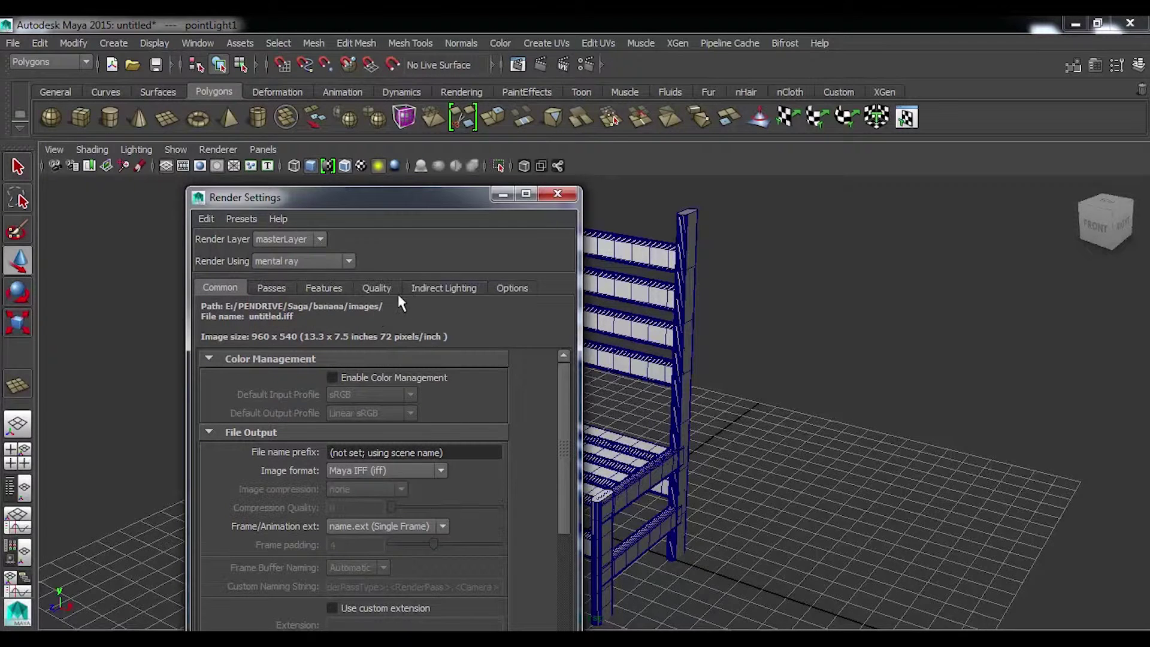
left_click(375, 287)
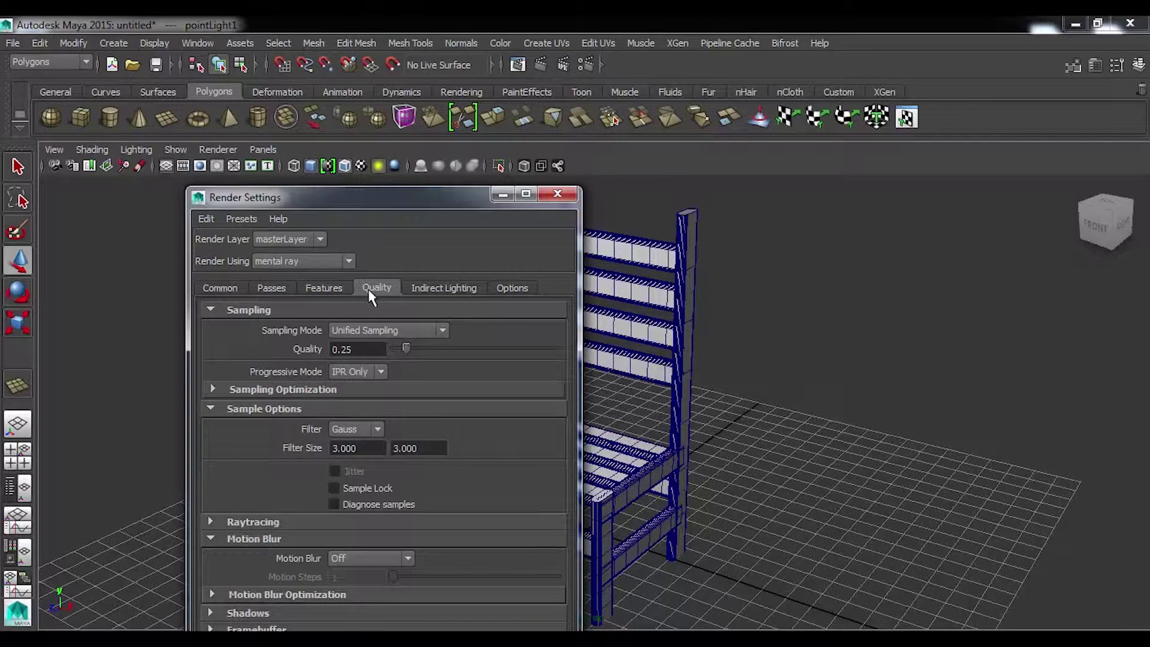
double_click(370, 346)
type("1,5")
key("Tab")
left_click_drag(380, 196, 340, 60)
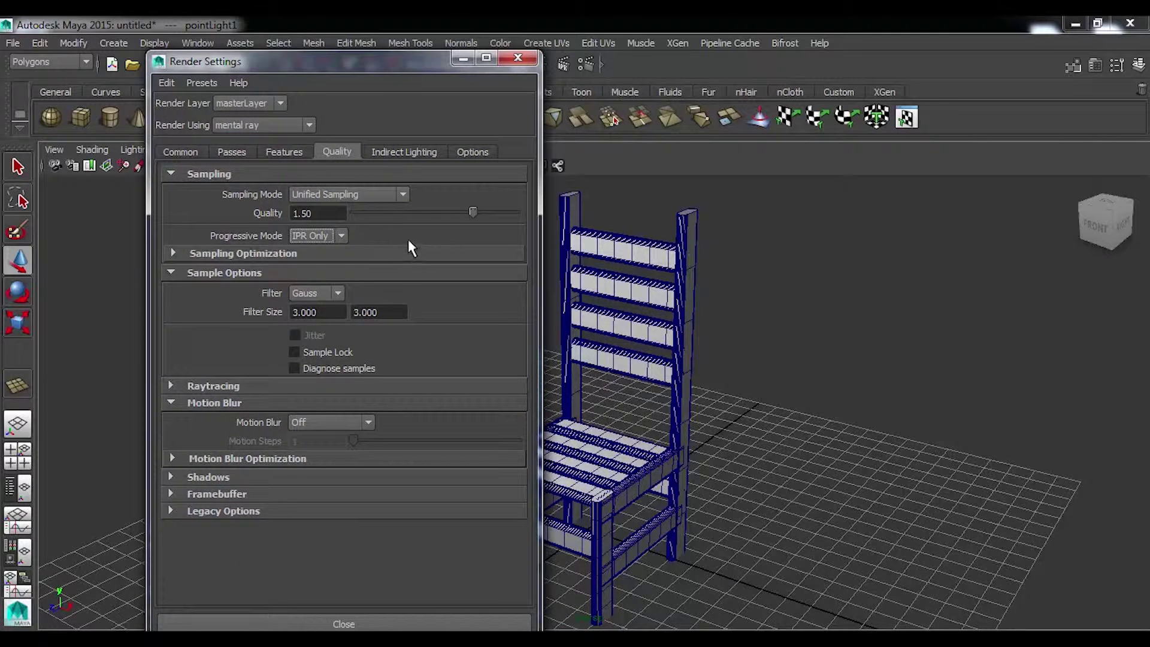
Set the Common tab image size preset to HD 720 (1280×720).
left_click(286, 155)
left_click(236, 156)
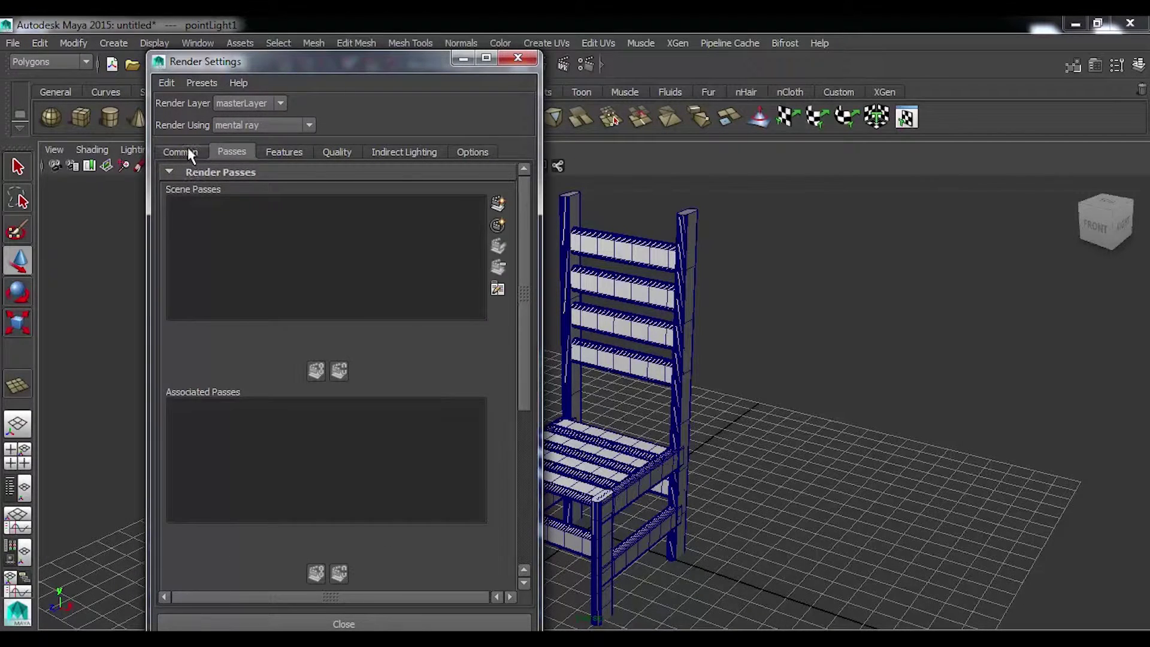
left_click(180, 151)
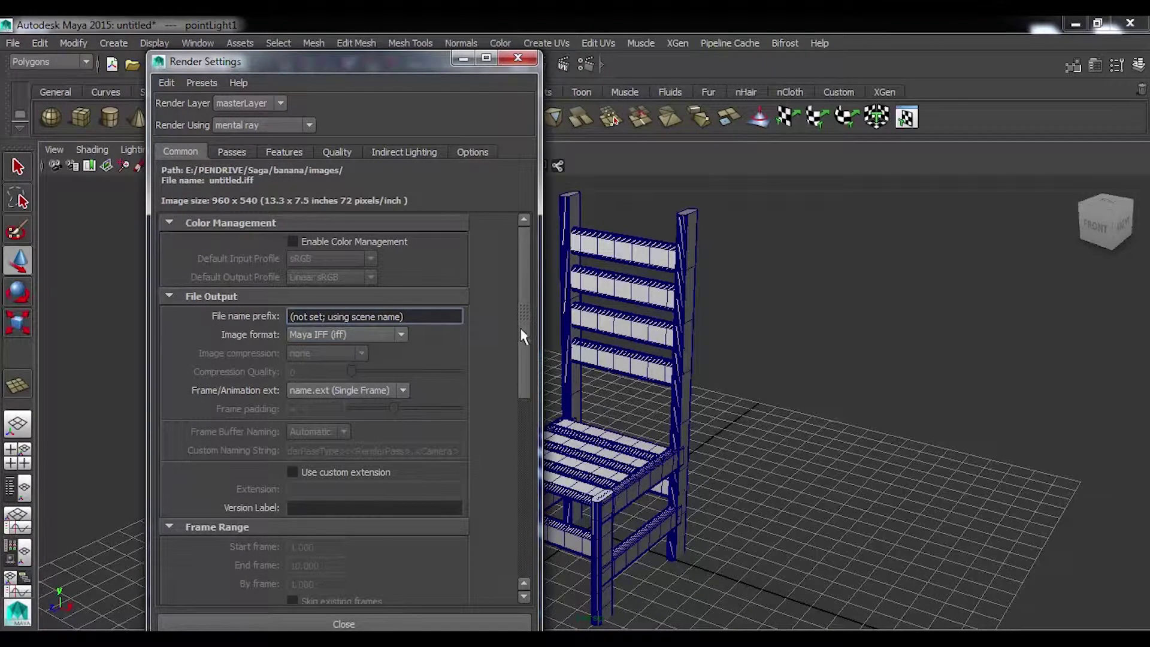
left_click_drag(519, 326, 490, 463)
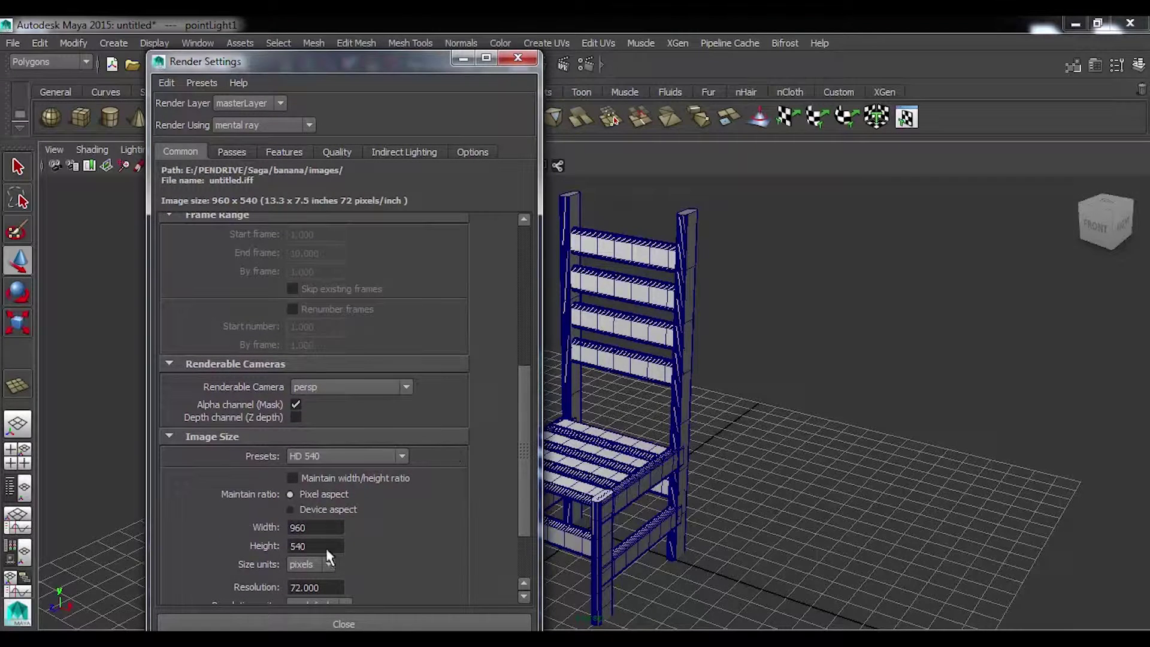
left_click_drag(516, 444, 495, 501)
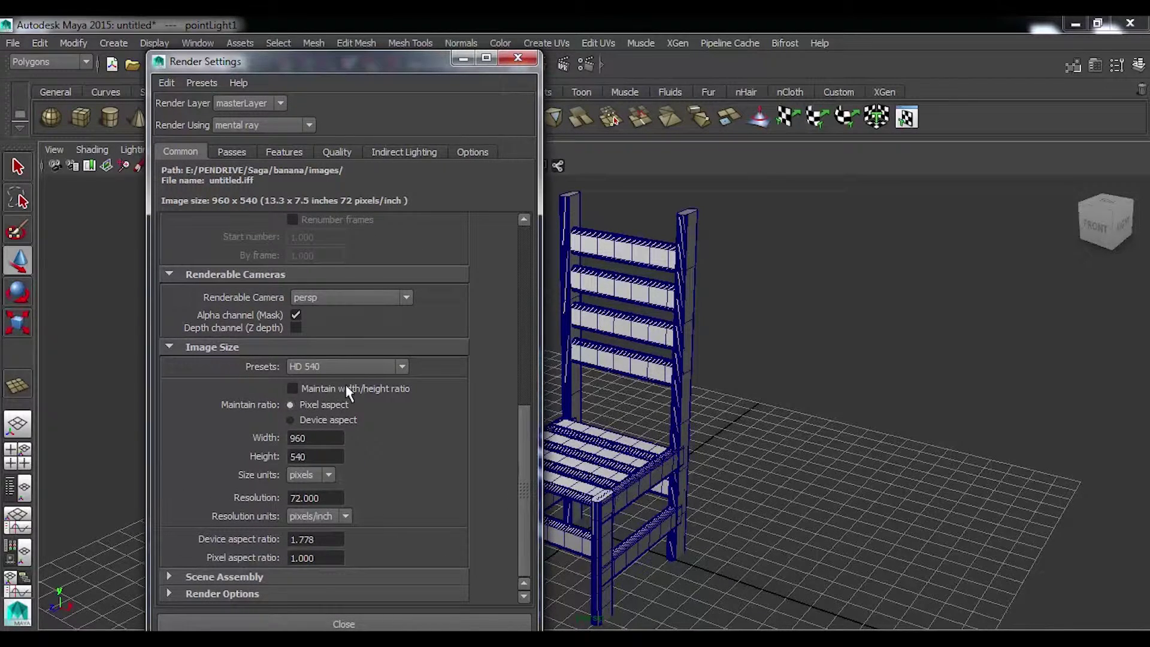
left_click(401, 367)
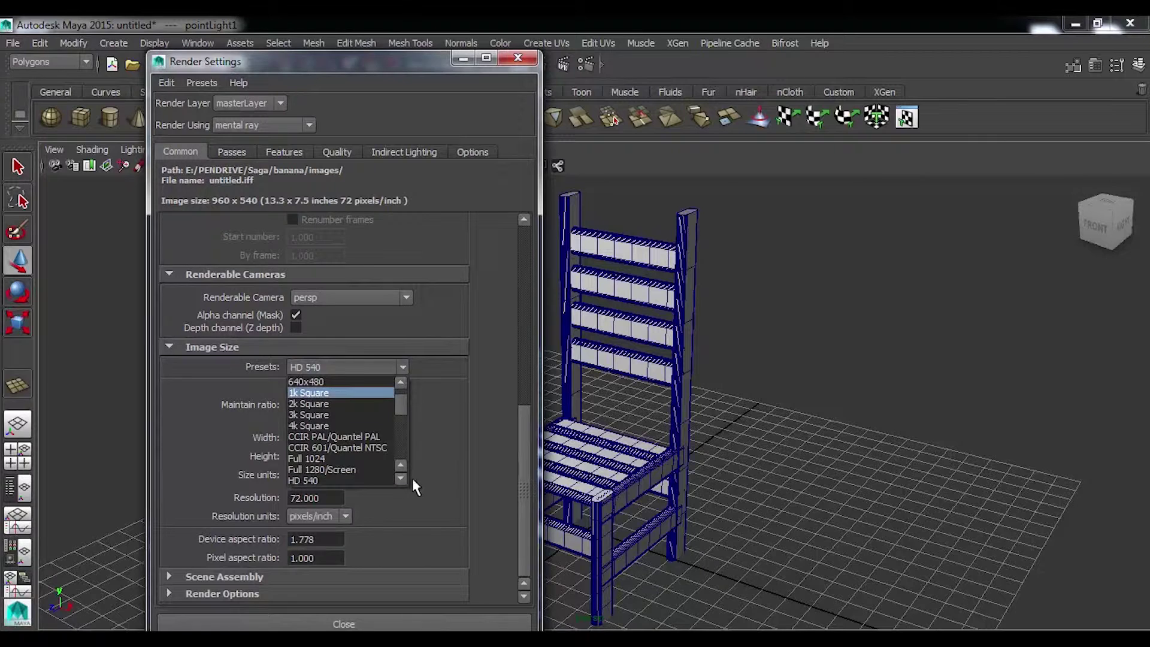
scroll(402, 479, "down", 2)
left_click(360, 467)
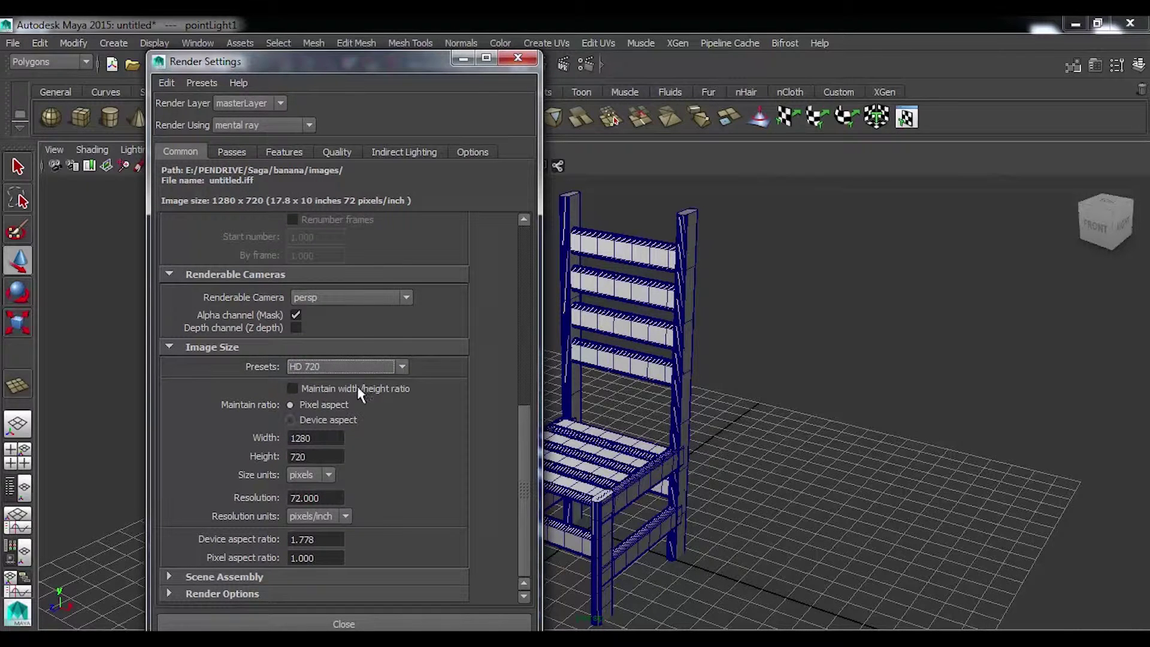
left_click_drag(525, 455, 528, 277)
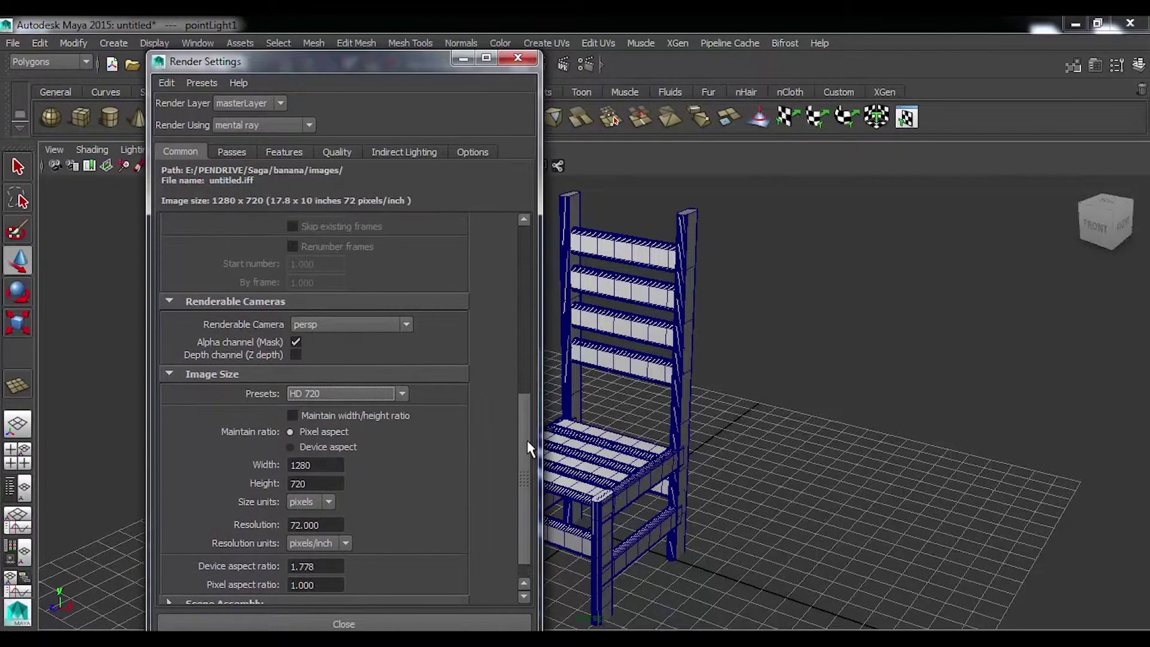
Enable Global Illumination on the Indirect Lighting tab and close Render Settings.
left_click(346, 154)
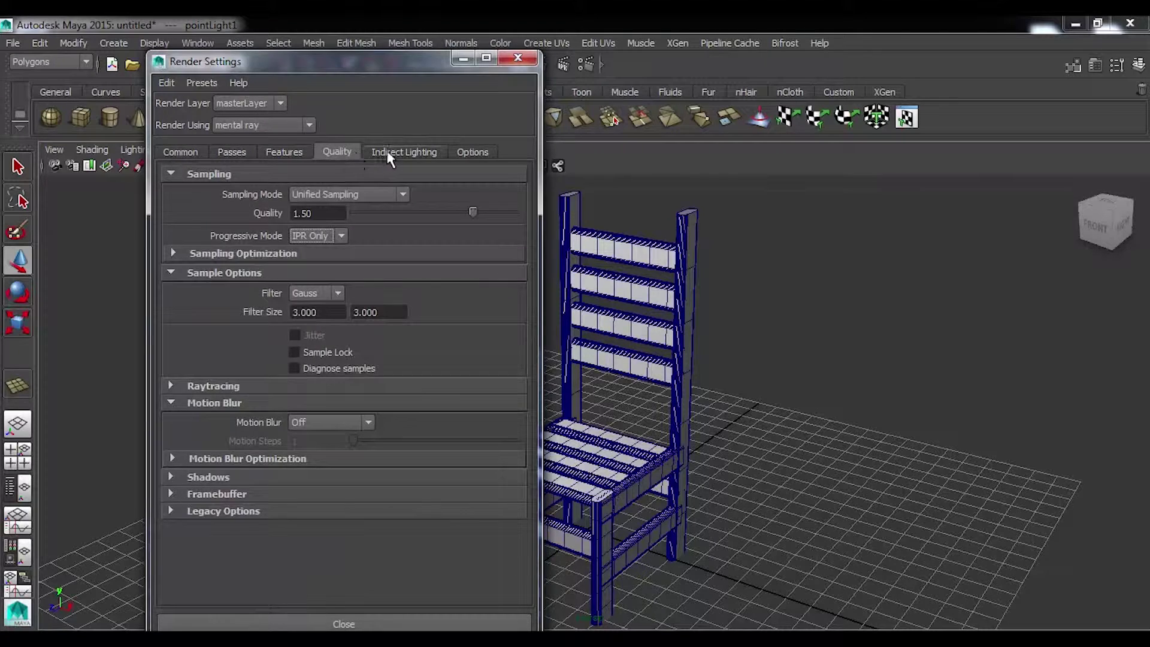
left_click(396, 153)
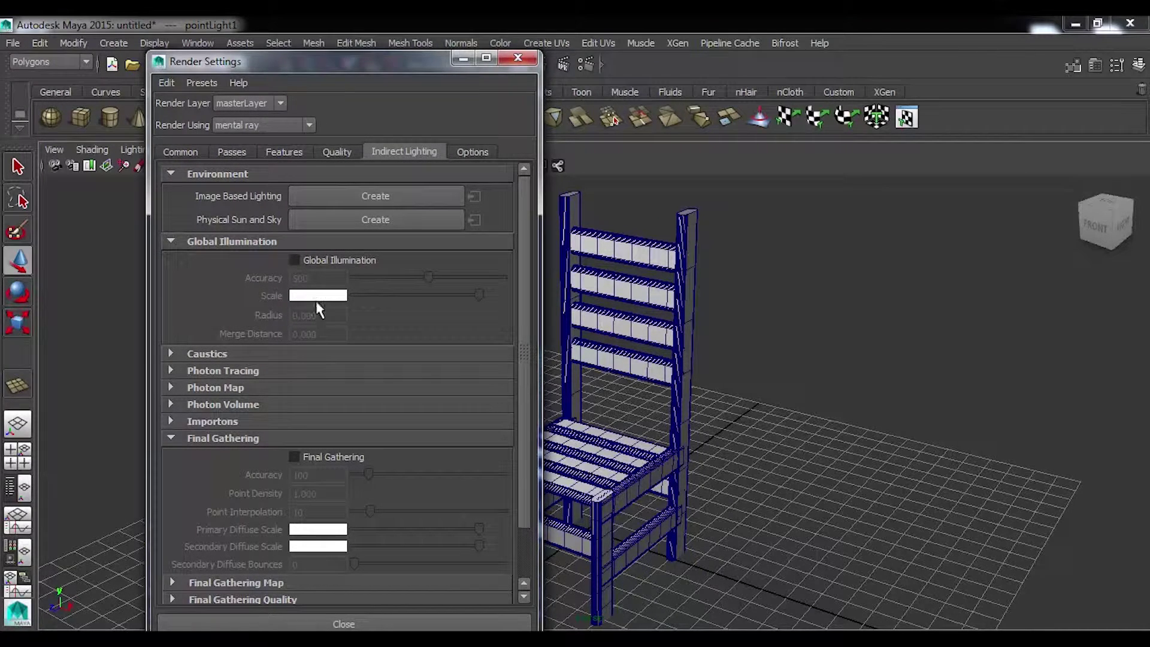
left_click(329, 259)
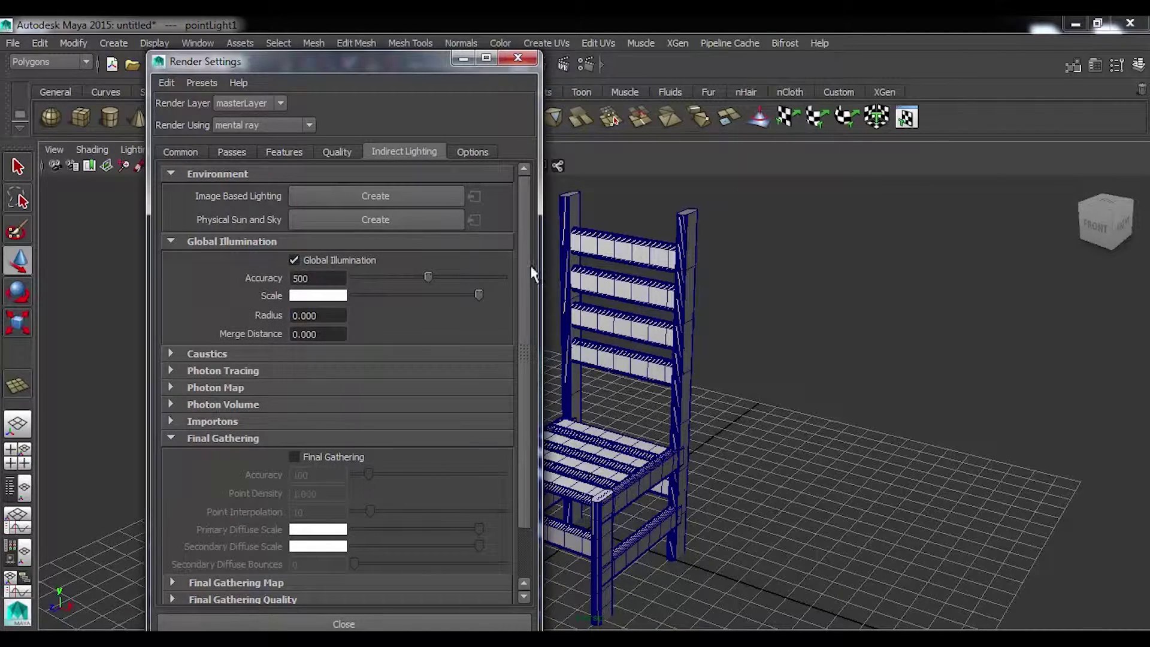
left_click_drag(531, 270, 529, 369)
left_click_drag(526, 288, 386, 143)
left_click(514, 68)
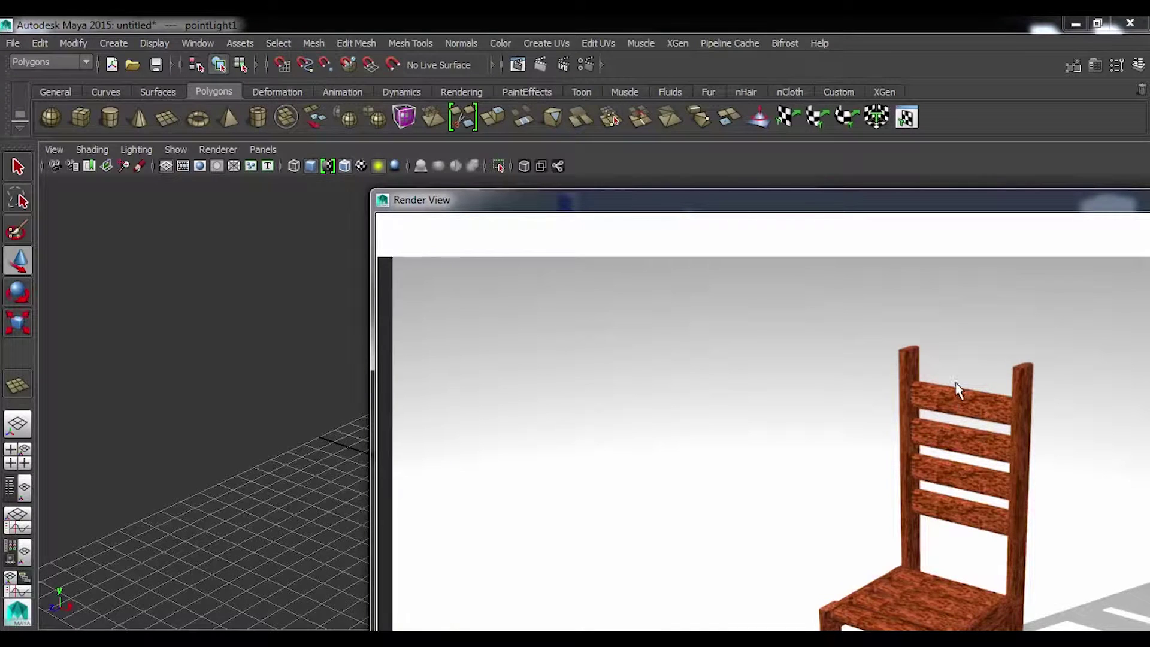
Move the Render View up-left, then zoom and pan to inspect the rendered chair.
mouse_move(869, 204)
left_mouse_down()
mouse_move(846, 184)
mouse_move(607, 106)
mouse_move(579, 63)
left_mouse_up()
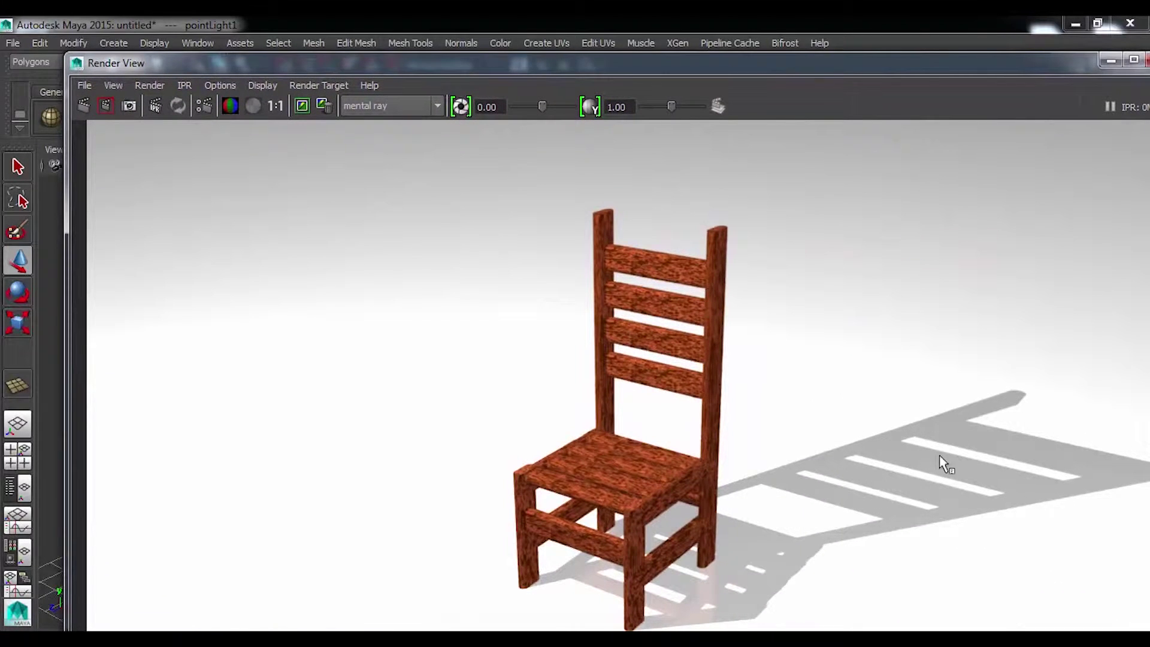
left_click_drag(729, 72, 724, 52)
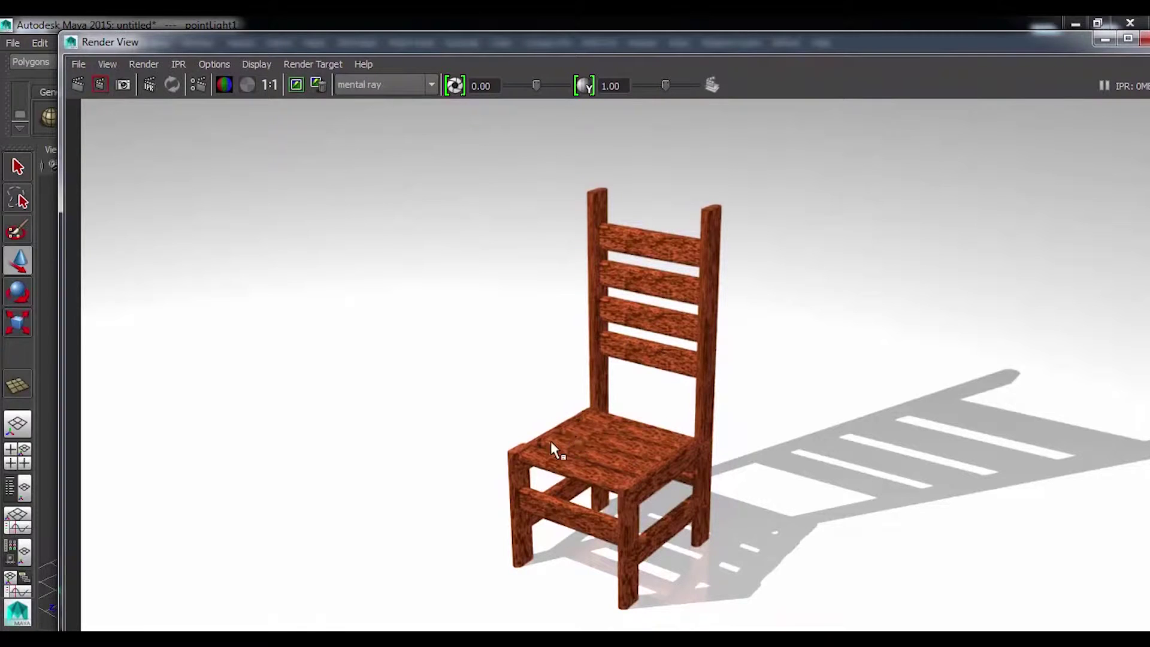
scroll(540, 440, "up", 2)
scroll(540, 443, "up", 2)
mouse_move(552, 508)
middle_mouse_down("alt")
mouse_move(553, 470)
mouse_move(541, 465)
middle_mouse_up("alt")
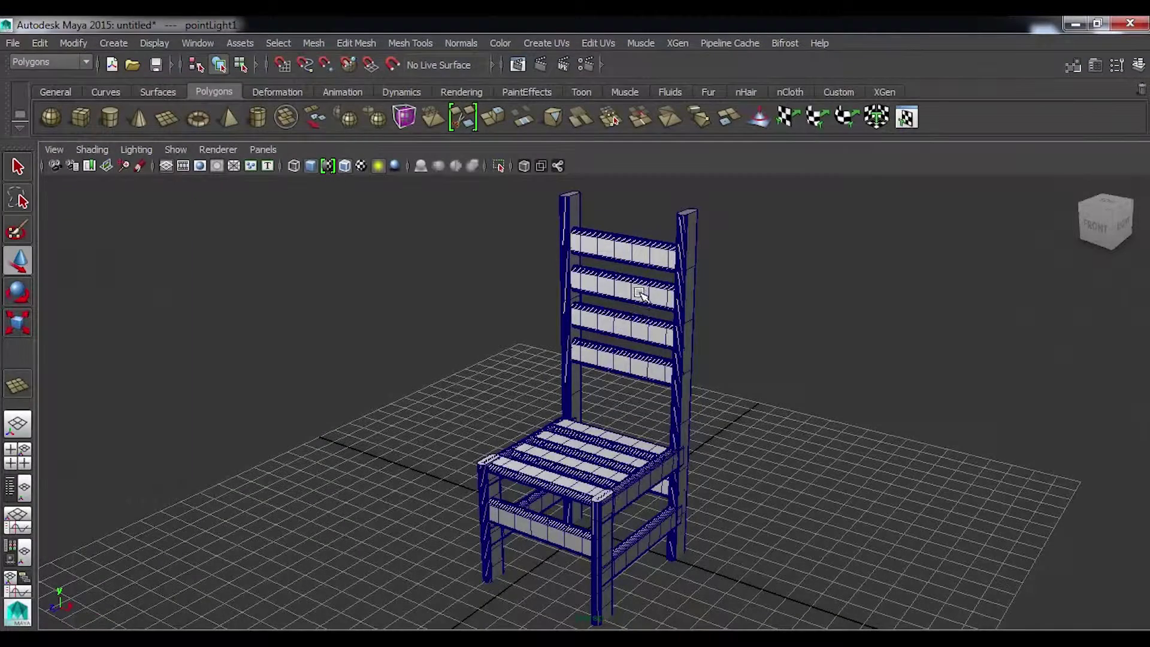
Give the chair's madeira material a Mountain texture as its bump map.
left_click(639, 294)
left_click(1096, 64)
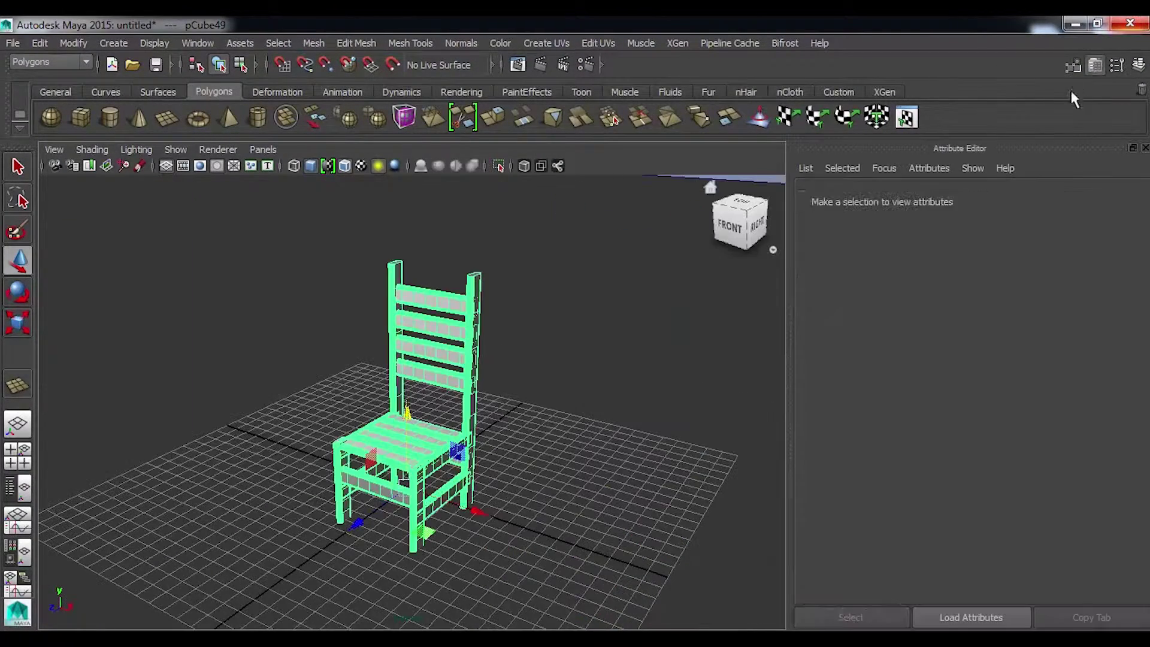
left_click(1141, 198)
left_click(1141, 199)
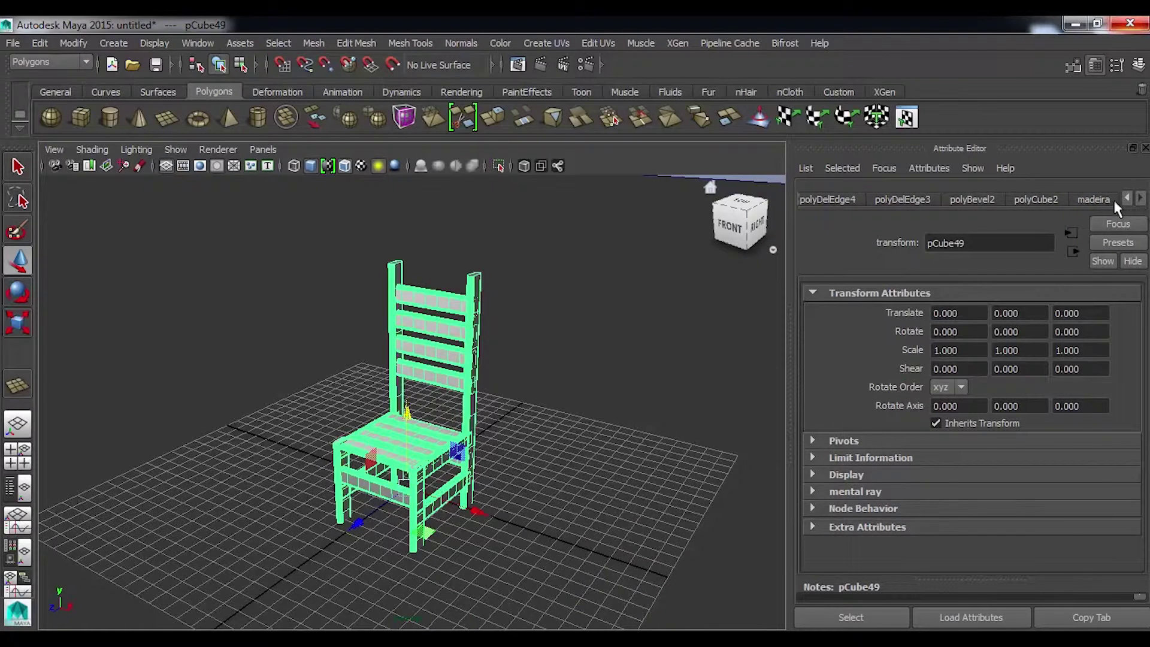
left_click(1090, 200)
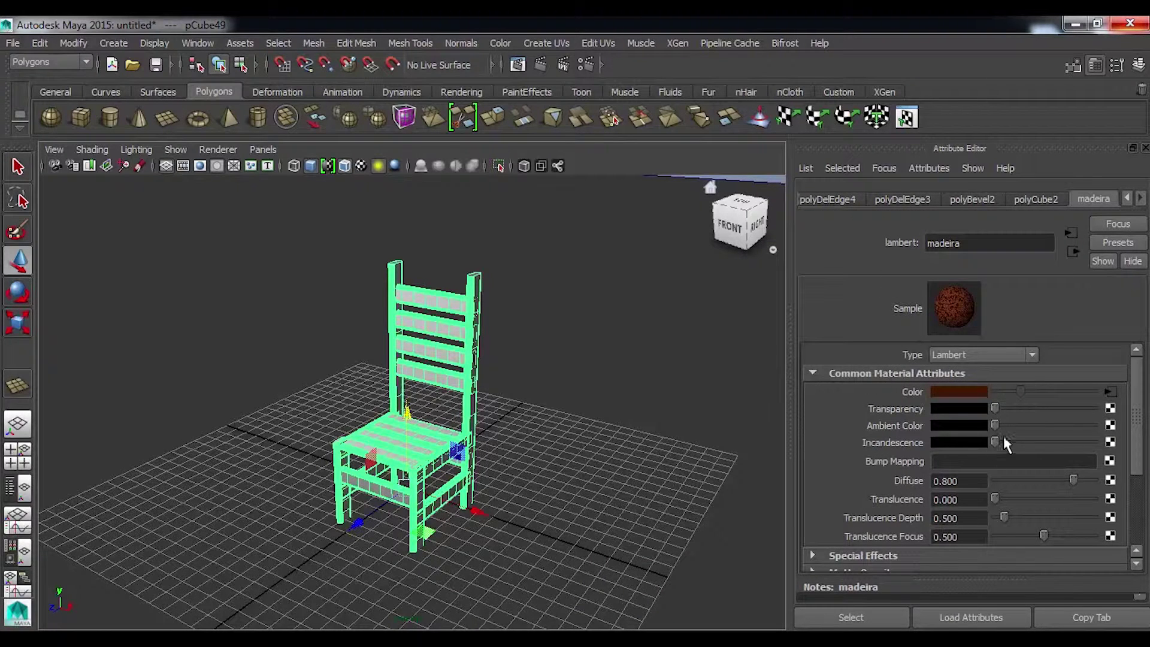
left_click(1109, 462)
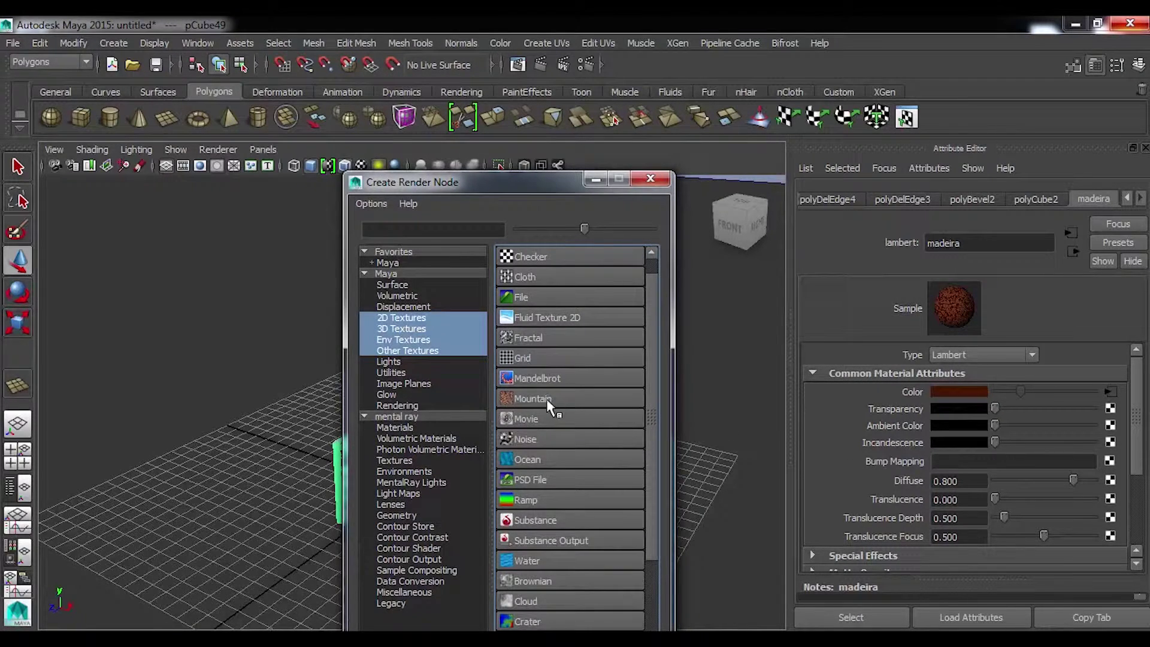
left_click(552, 400)
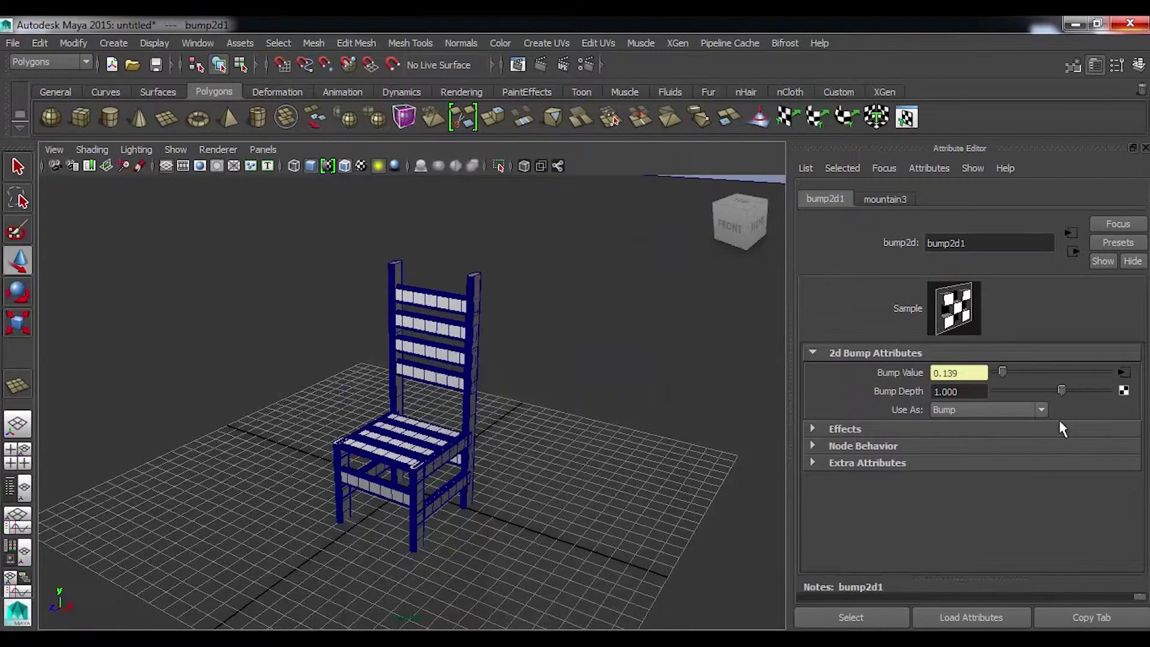
Make the mountain3 Snow Color brown, then render a frontal view in mental ray.
left_click(884, 201)
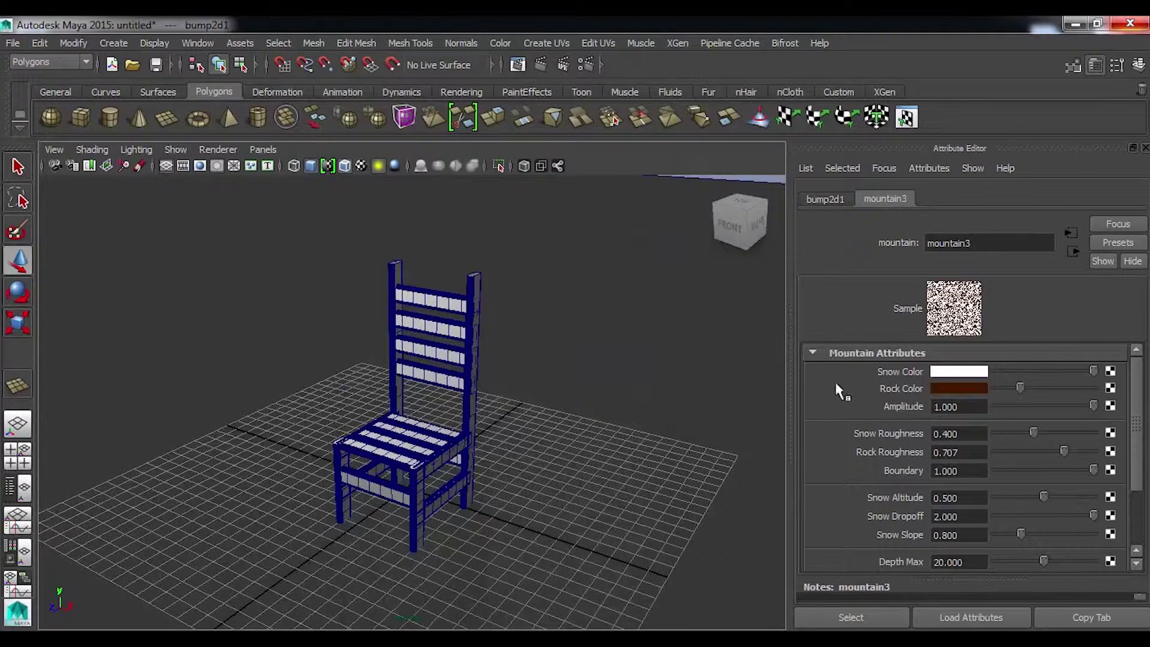
left_click(959, 371)
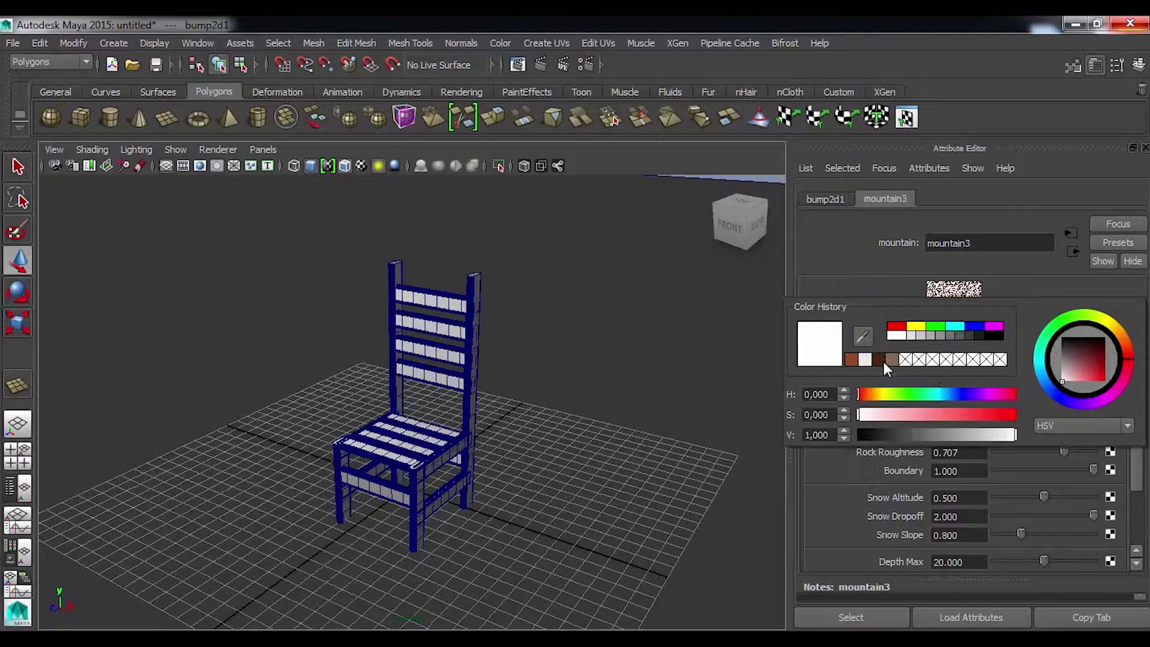
left_click(854, 360)
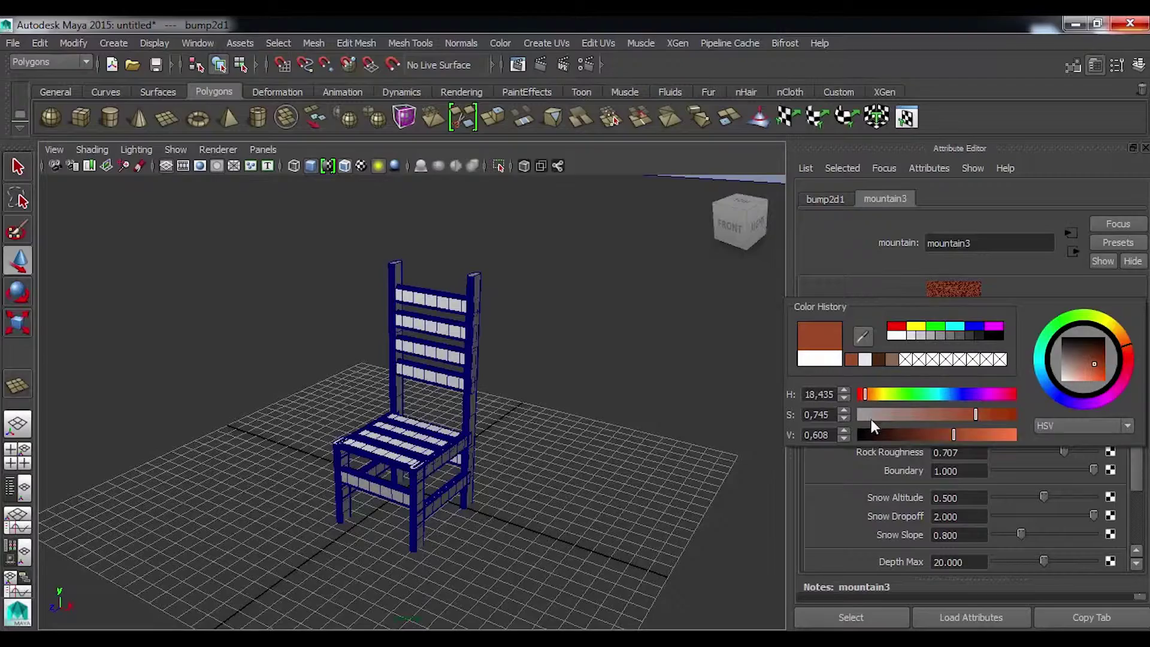
left_click(1099, 72)
mouse_move(676, 476)
left_mouse_down("alt")
mouse_move(678, 498)
mouse_move(794, 488)
mouse_move(747, 496)
mouse_move(755, 465)
mouse_move(759, 477)
left_mouse_up("alt")
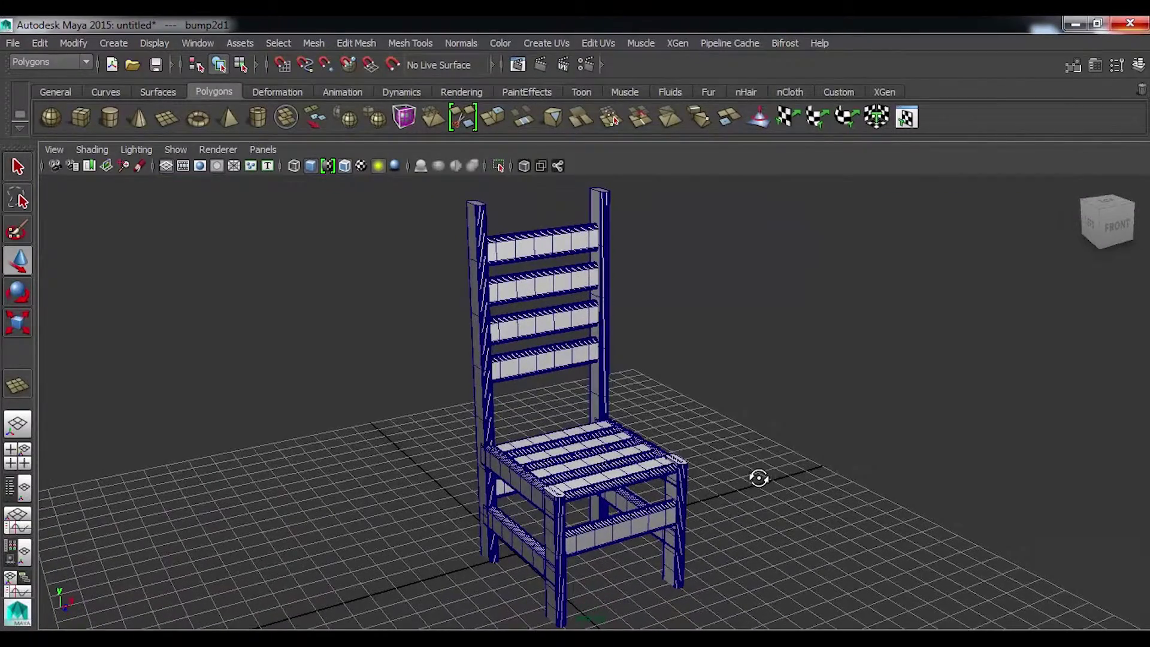
left_click(562, 62)
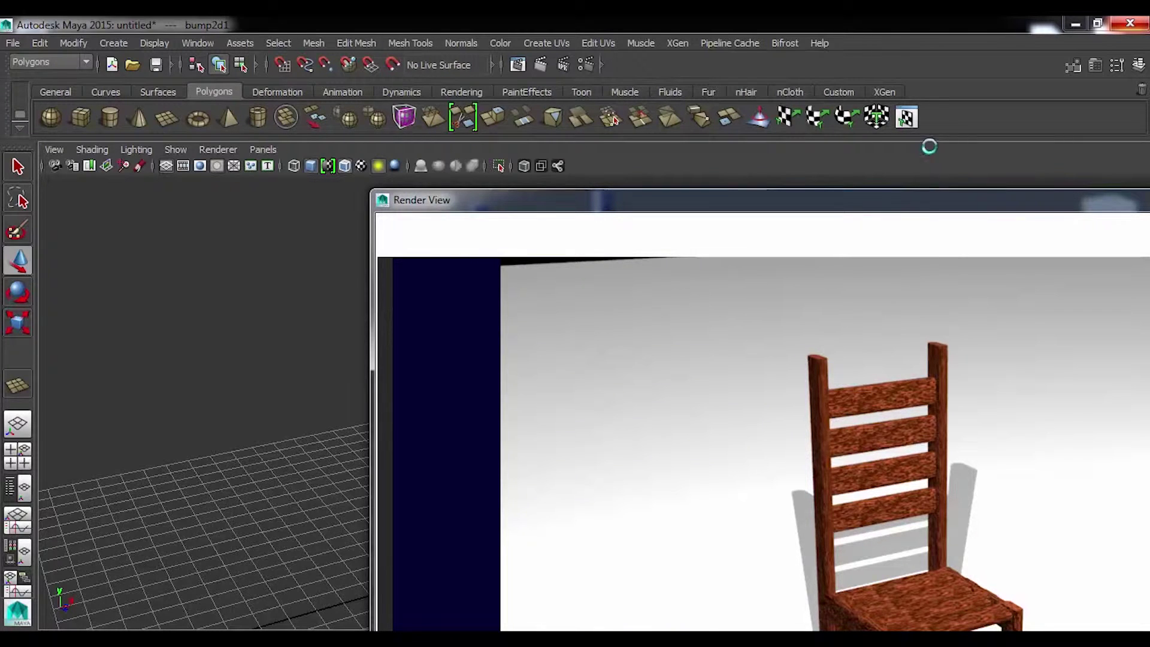
Position the Render View to review the bump-mapped chair render, then close it.
mouse_move(865, 202)
left_mouse_down()
mouse_move(693, 139)
mouse_move(525, 42)
left_mouse_up()
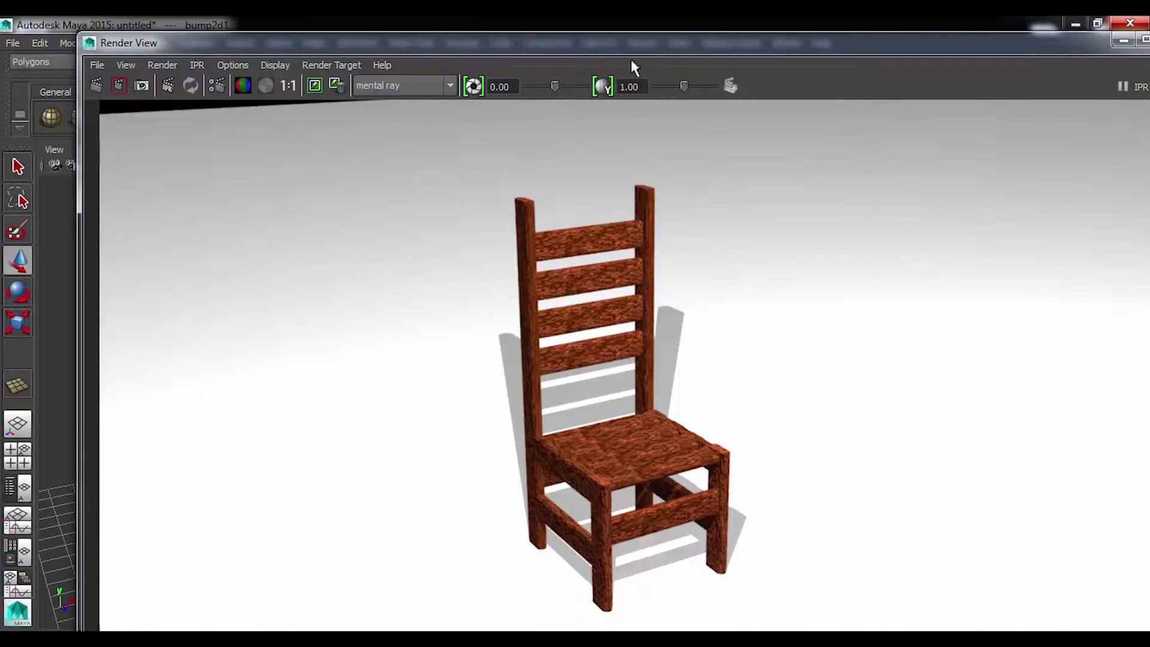
left_click_drag(634, 49, 622, 40)
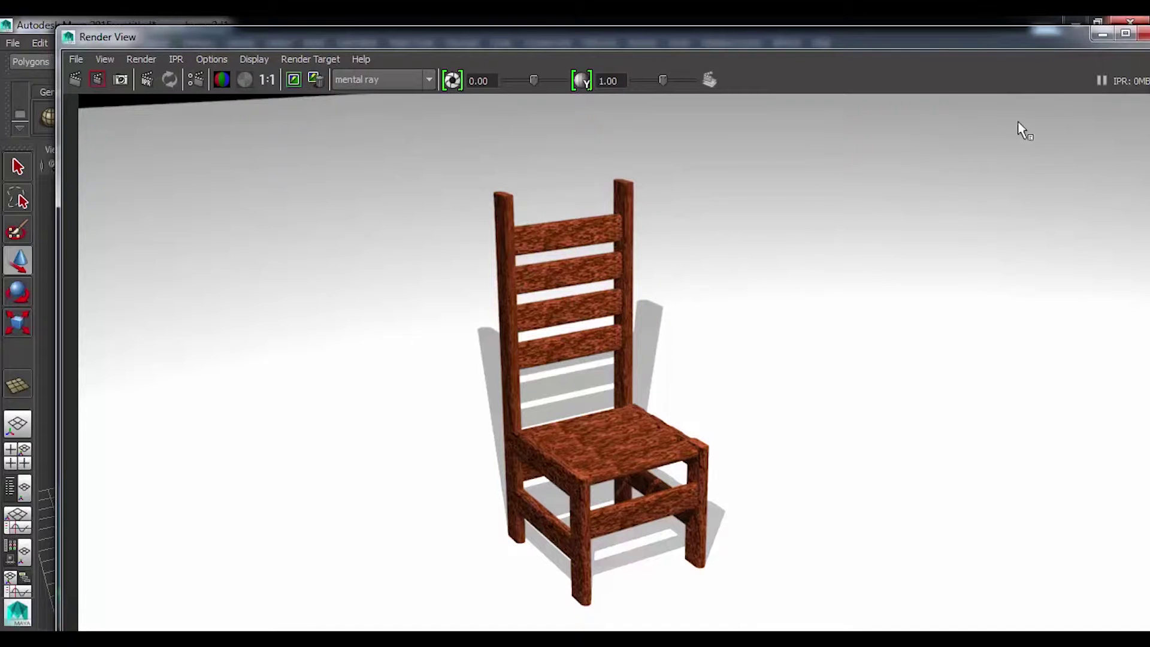
left_click(1144, 32)
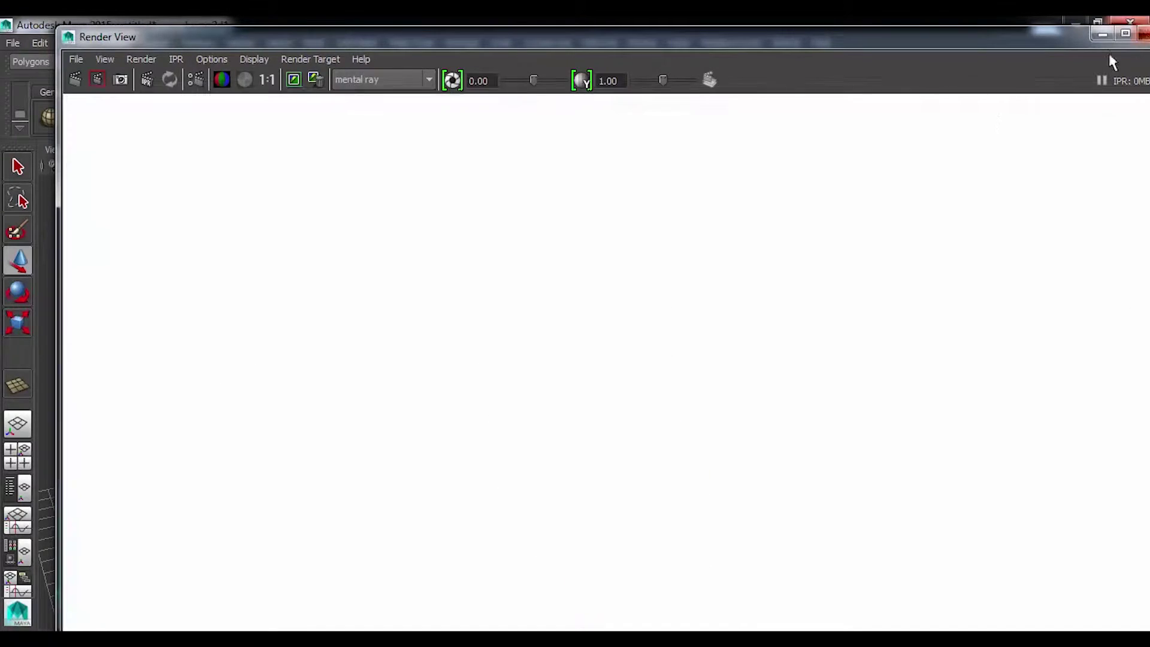
Separate the chair mesh into individual pieces with Mesh > Separate.
mouse_move(694, 360)
left_mouse_down("alt")
mouse_move(629, 339)
mouse_move(632, 278)
left_mouse_up("alt")
left_click(632, 280)
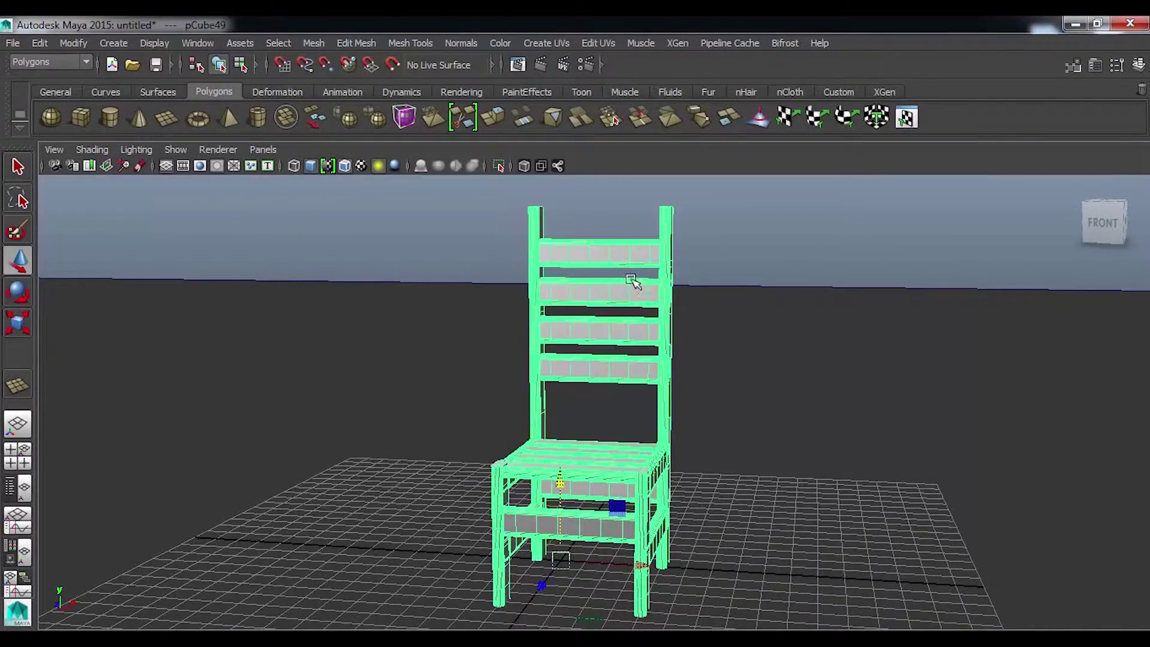
left_click(313, 43)
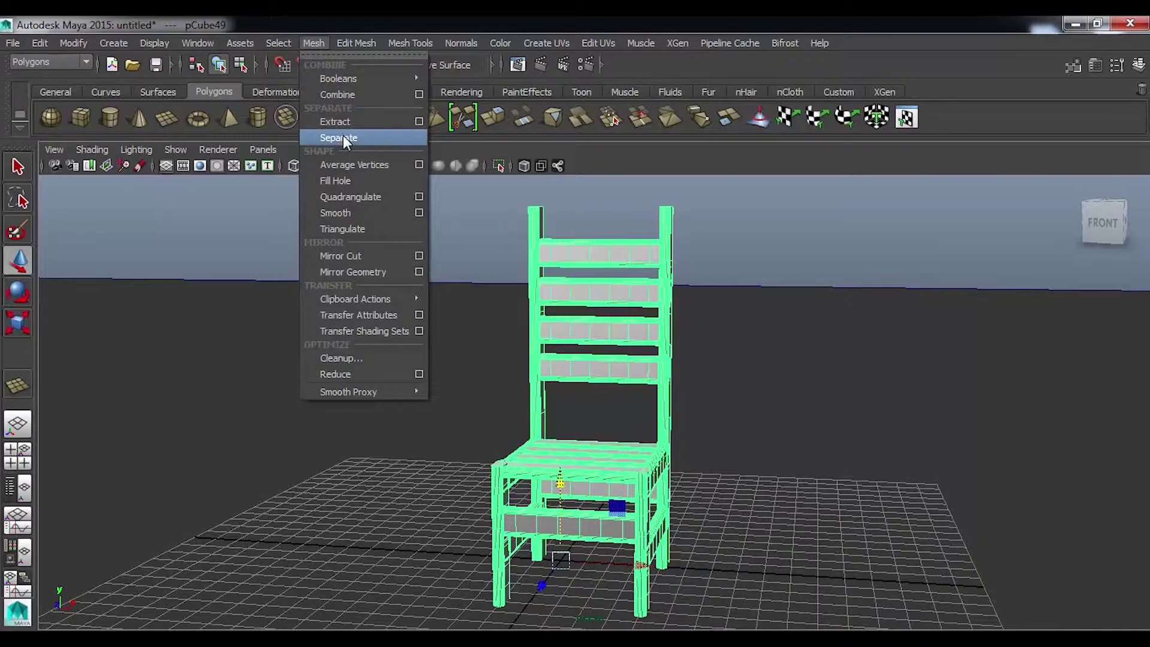
left_click(343, 137)
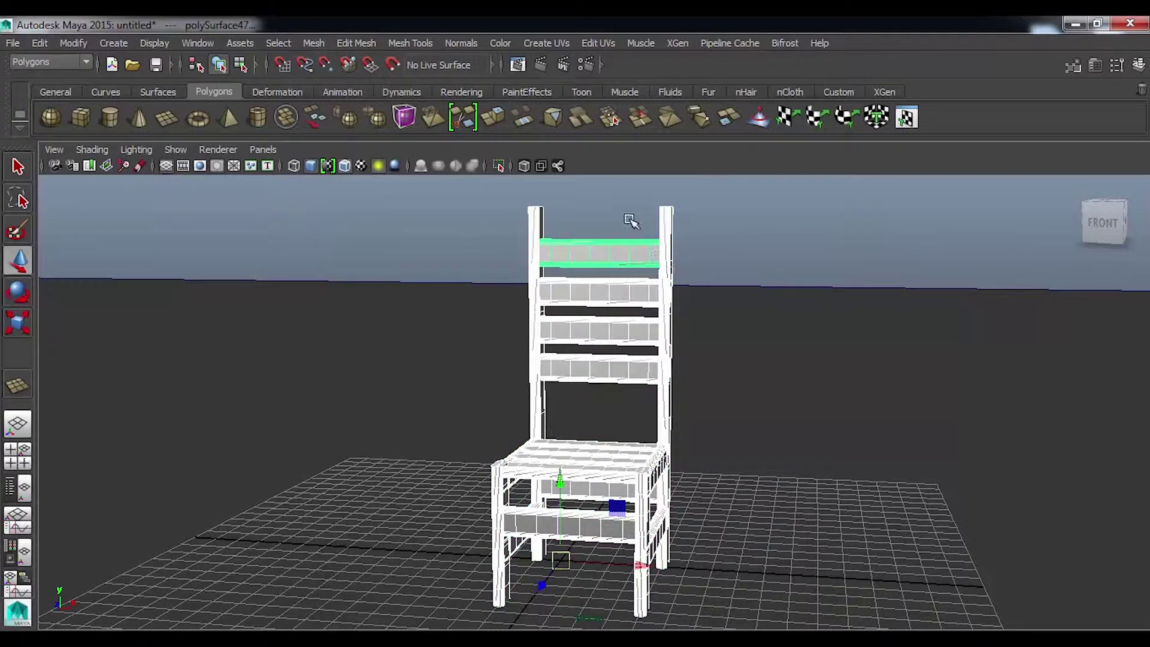
Select the four back slats and raise them slightly along Y.
left_click(631, 221)
left_click(617, 254)
left_click(617, 294, "shift")
left_click(620, 333, "shift")
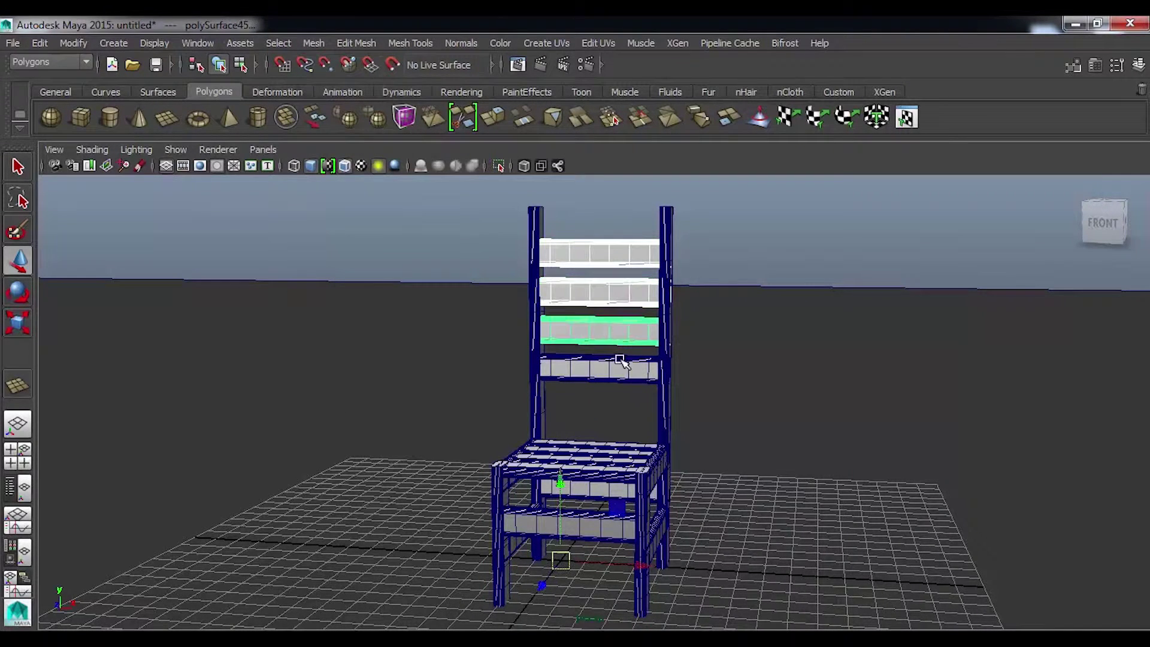
left_click(620, 359, "shift")
left_click_drag(560, 482, 561, 459)
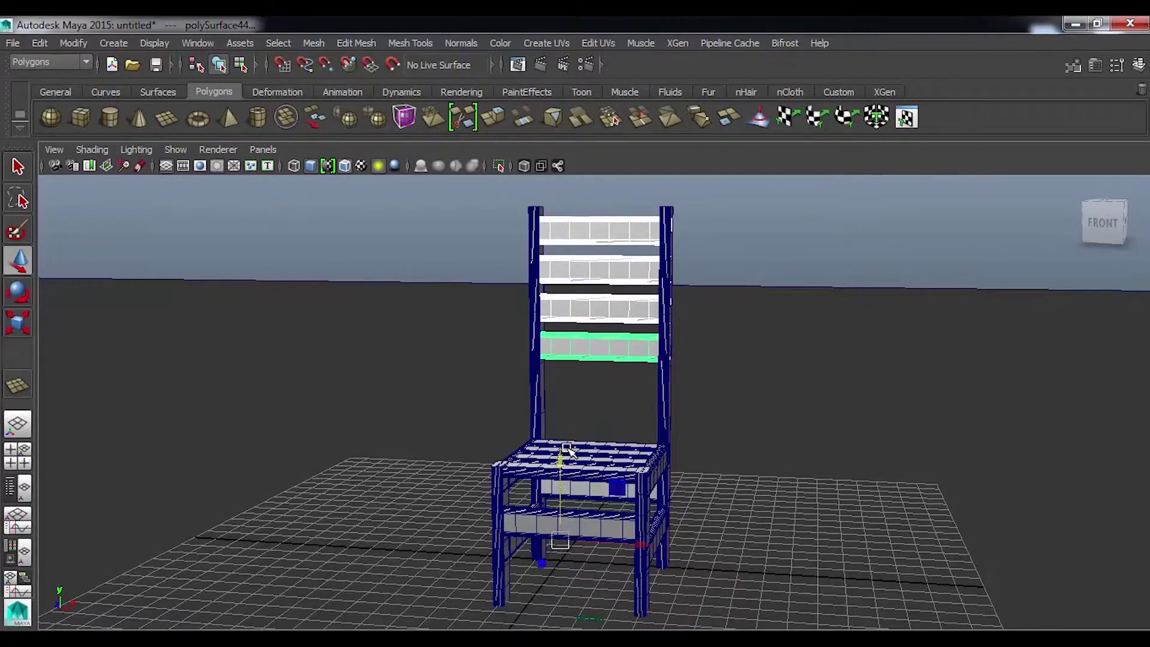
Deselect and orbit closer to a raised three-quarter view of the chair.
left_click(809, 235)
mouse_move(738, 245)
left_mouse_down("alt")
mouse_move(766, 252)
mouse_move(701, 259)
mouse_move(586, 395)
mouse_move(614, 336)
mouse_move(665, 336)
mouse_move(526, 442)
mouse_move(527, 412)
mouse_move(602, 415)
mouse_move(799, 467)
left_mouse_up("alt")
right_click_drag(798, 467, 688, 426, "alt")
mouse_move(689, 426)
left_mouse_down("alt")
mouse_move(675, 444)
mouse_move(747, 442)
mouse_move(611, 457)
mouse_move(626, 465)
left_mouse_up("alt")
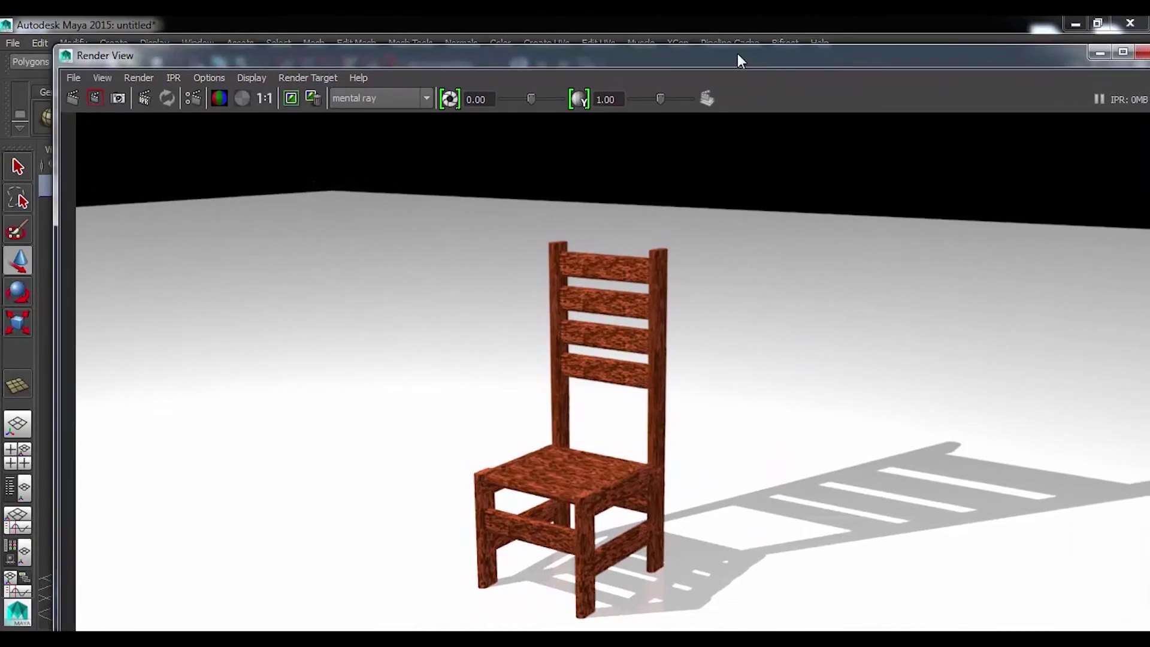
Move the Render View up-left to view the new mental ray render.
left_click_drag(867, 141, 737, 42)
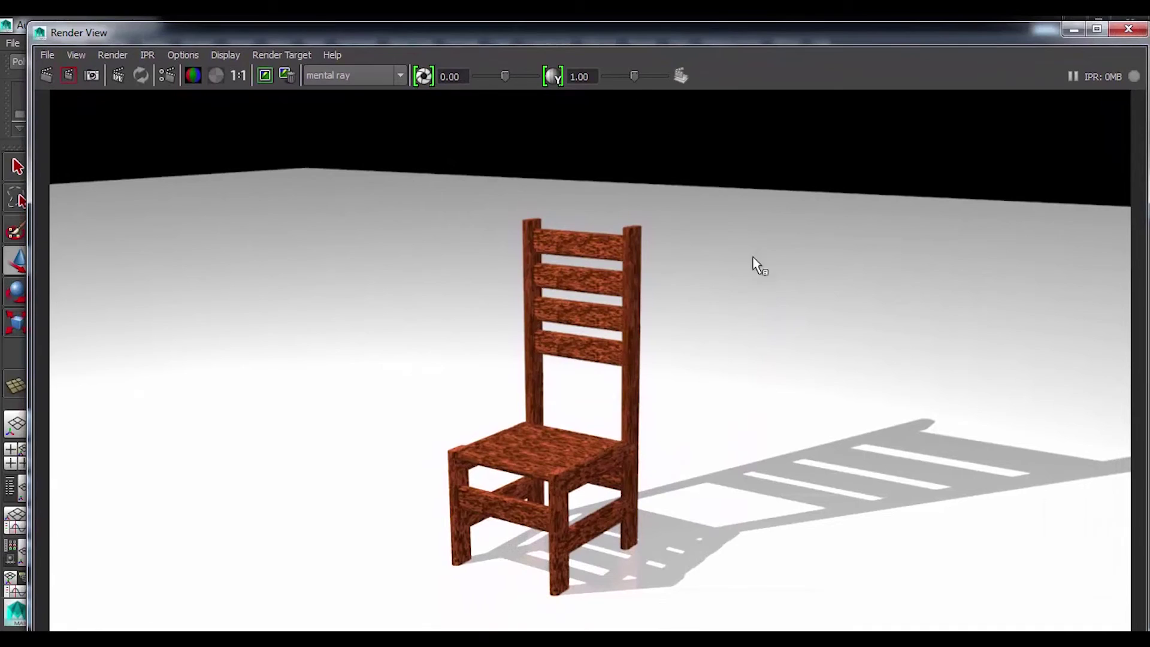